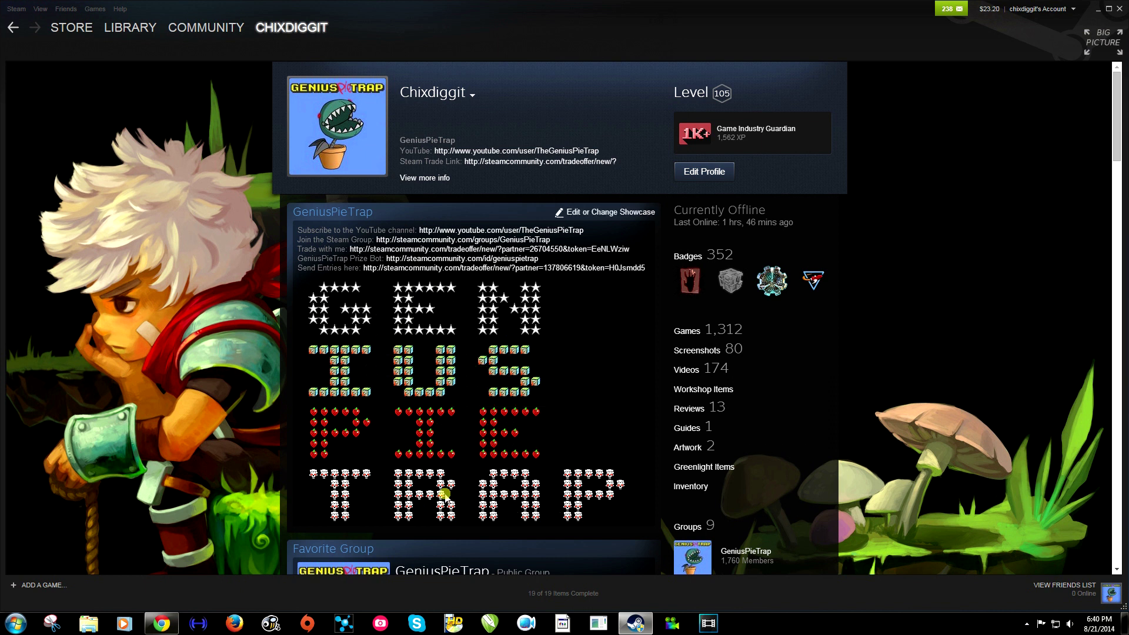
Scroll through the mushroom emoticon art thread, checking an emoticon's code.
left_click(162, 624)
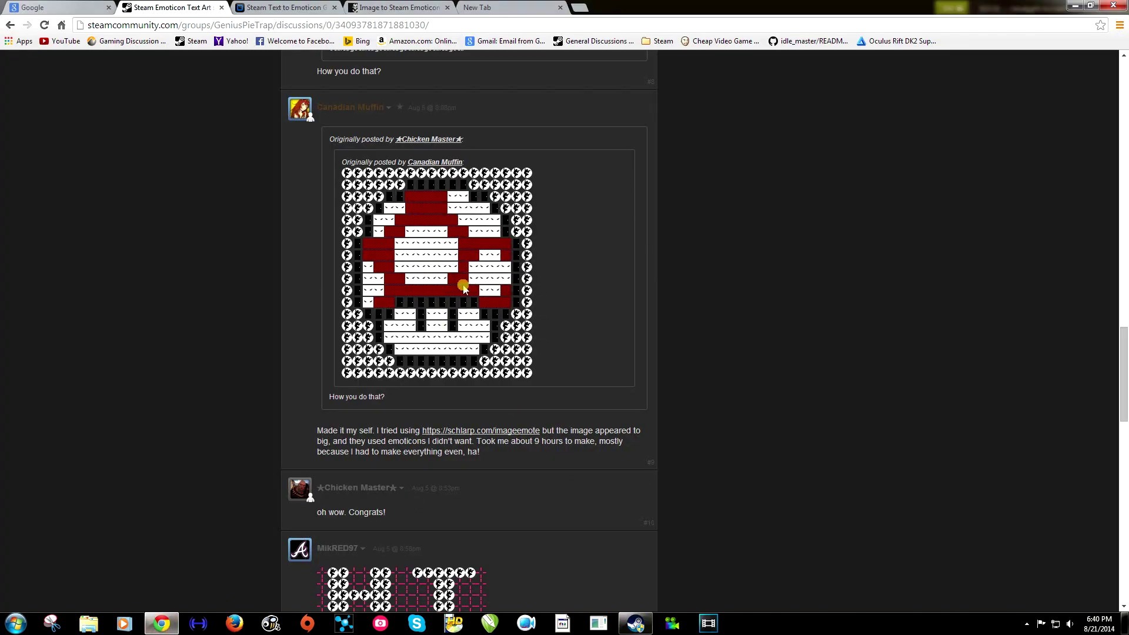
scroll(459, 292, "down", 2)
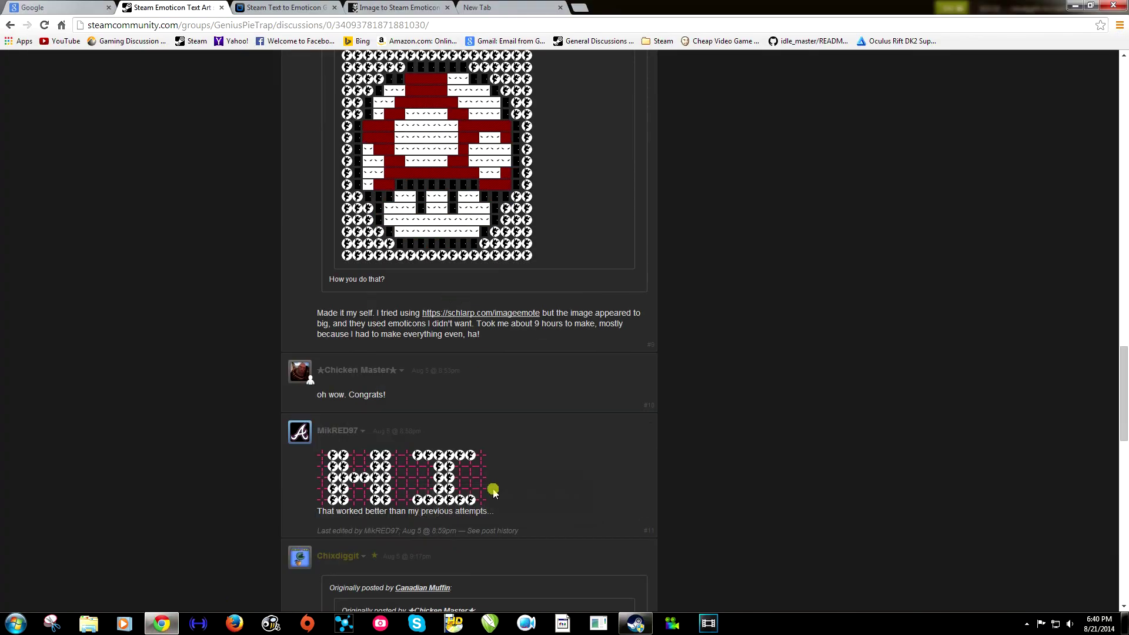
mouse_move(485, 233)
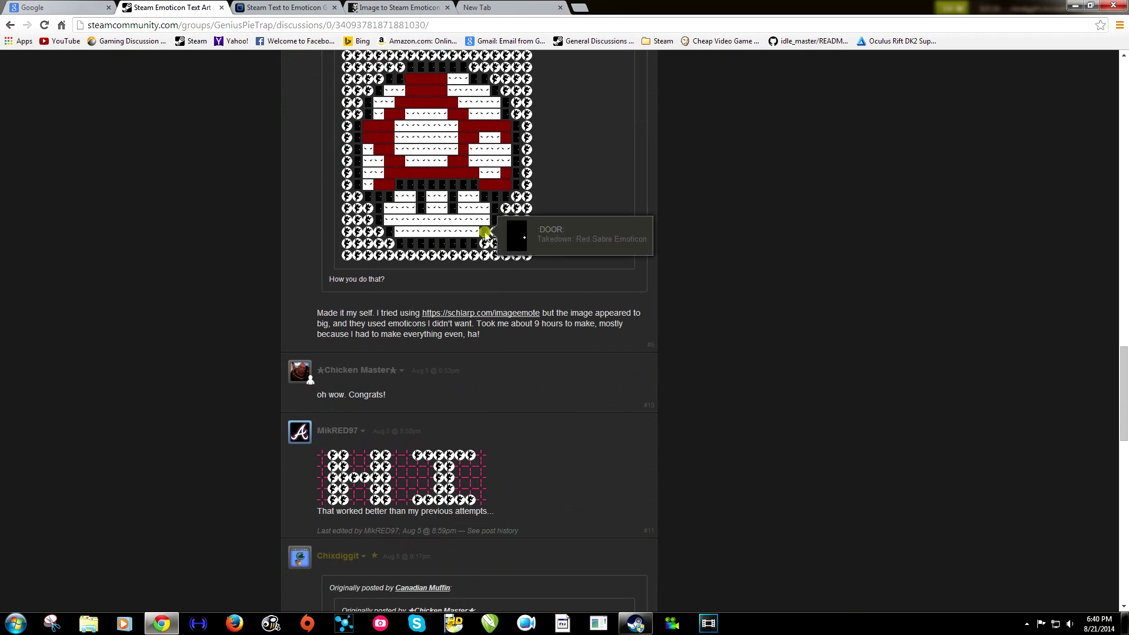
scroll(485, 233, "up", 2)
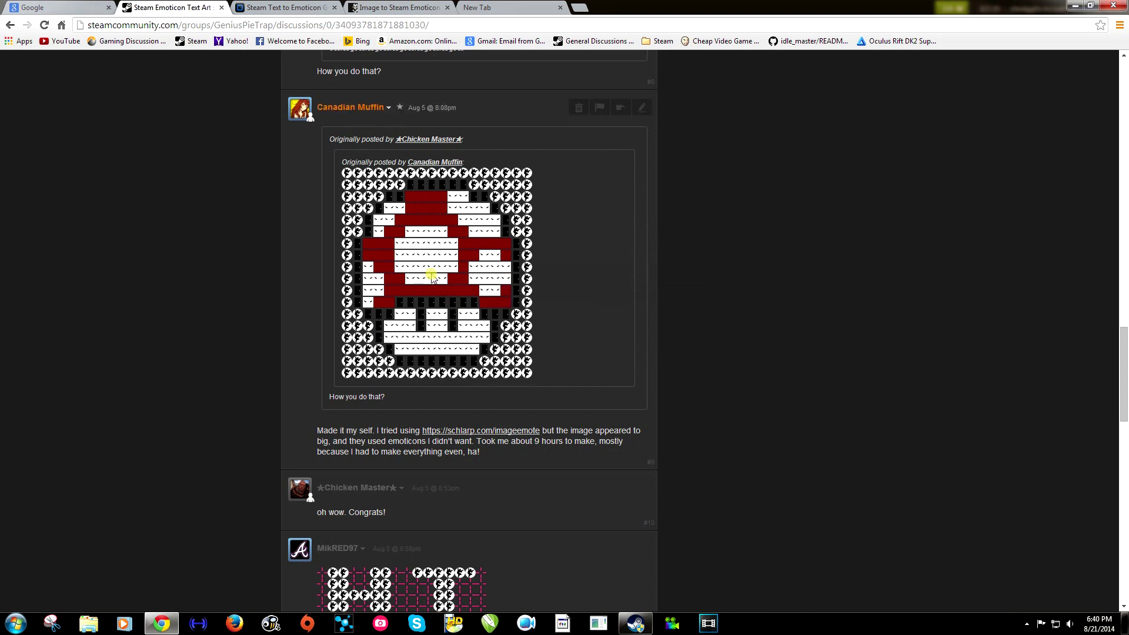
scroll(422, 276, "up", 2)
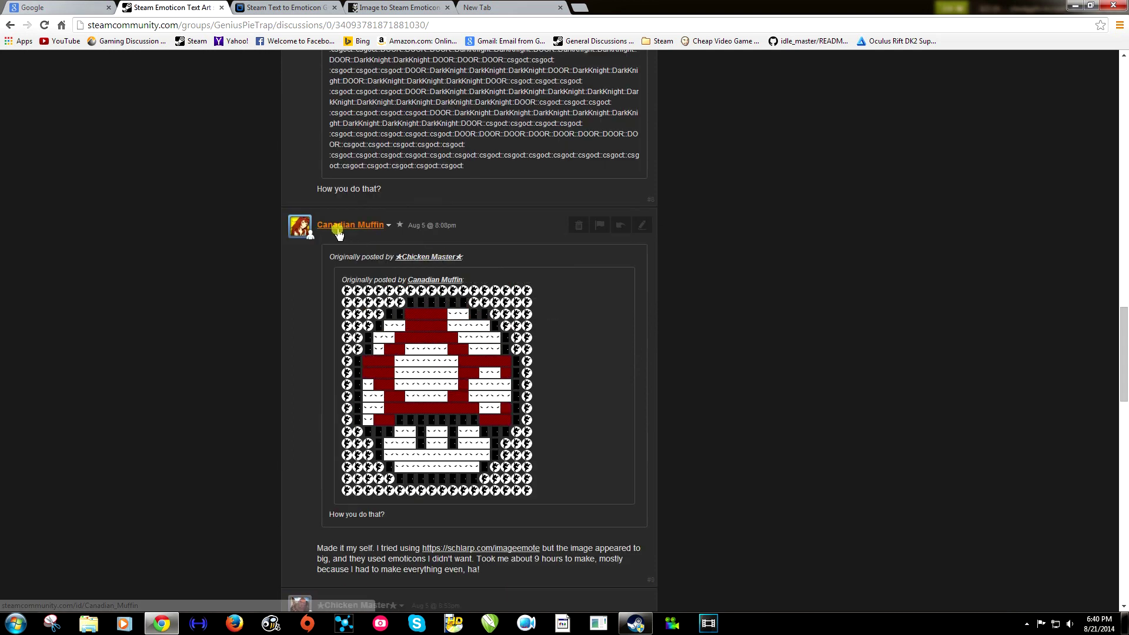
scroll(394, 254, "down", 2)
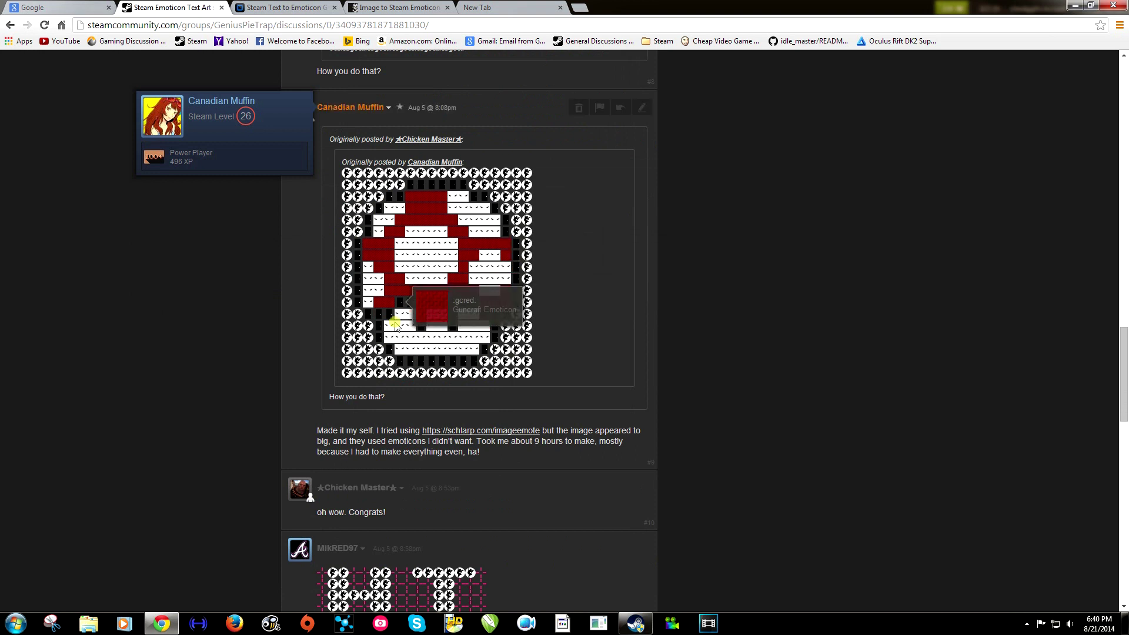
scroll(429, 370, "down", 6)
scroll(430, 365, "down", 7)
scroll(435, 368, "up", 6)
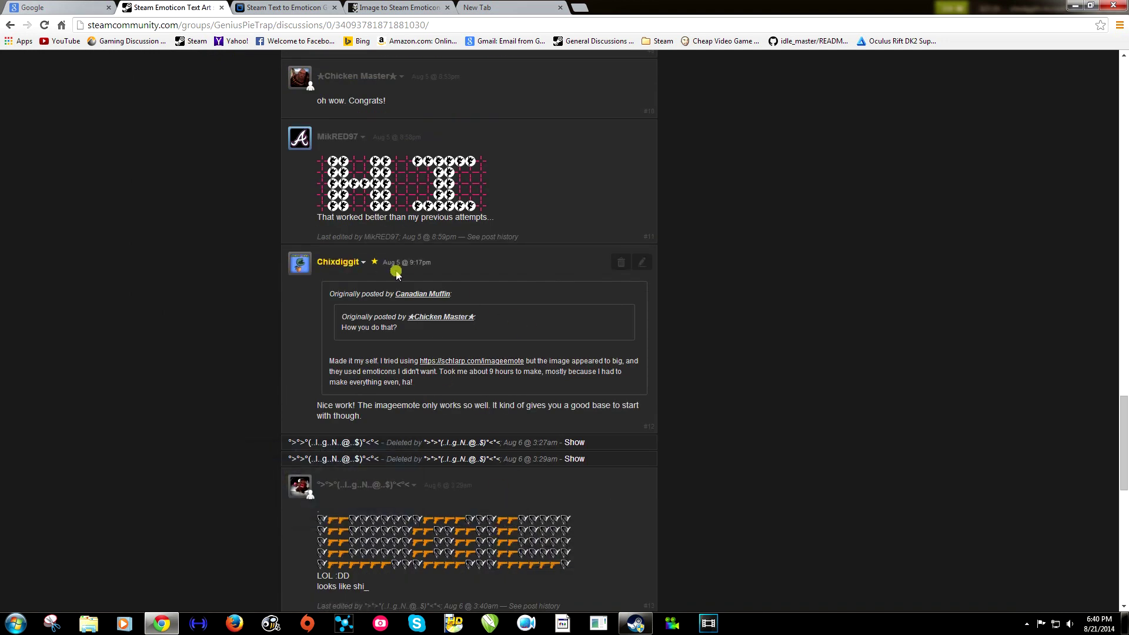
Review the rest of the thread, then switch to the SteamGifts text-to-emoticon generator.
scroll(391, 259, "up", 4)
scroll(453, 283, "up", 2)
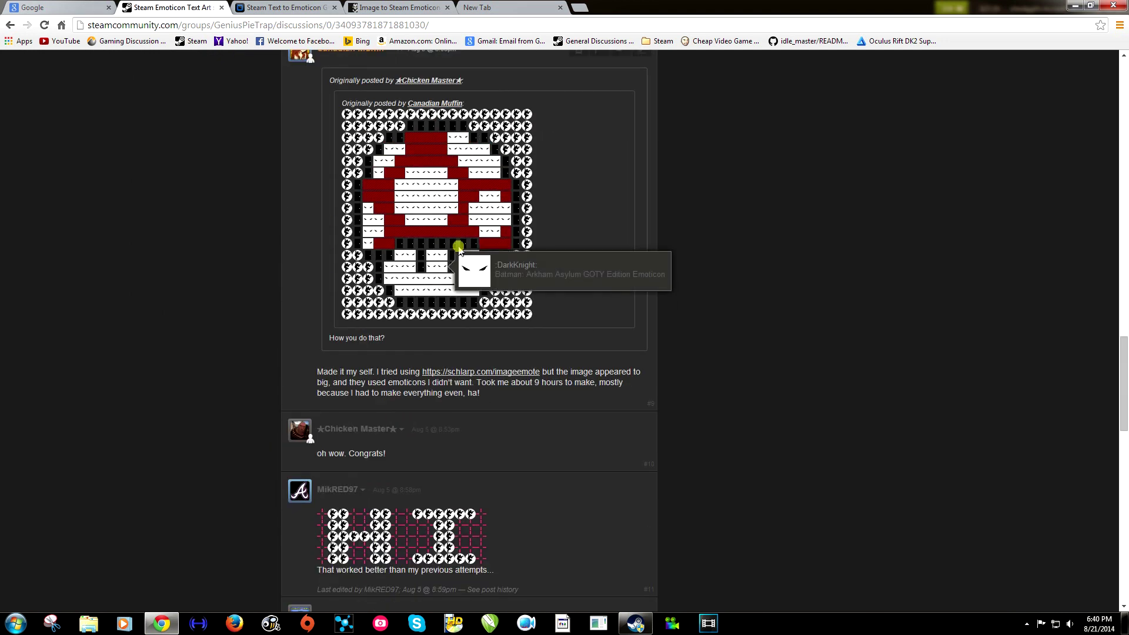
scroll(412, 283, "down", 6)
scroll(395, 276, "up", 5)
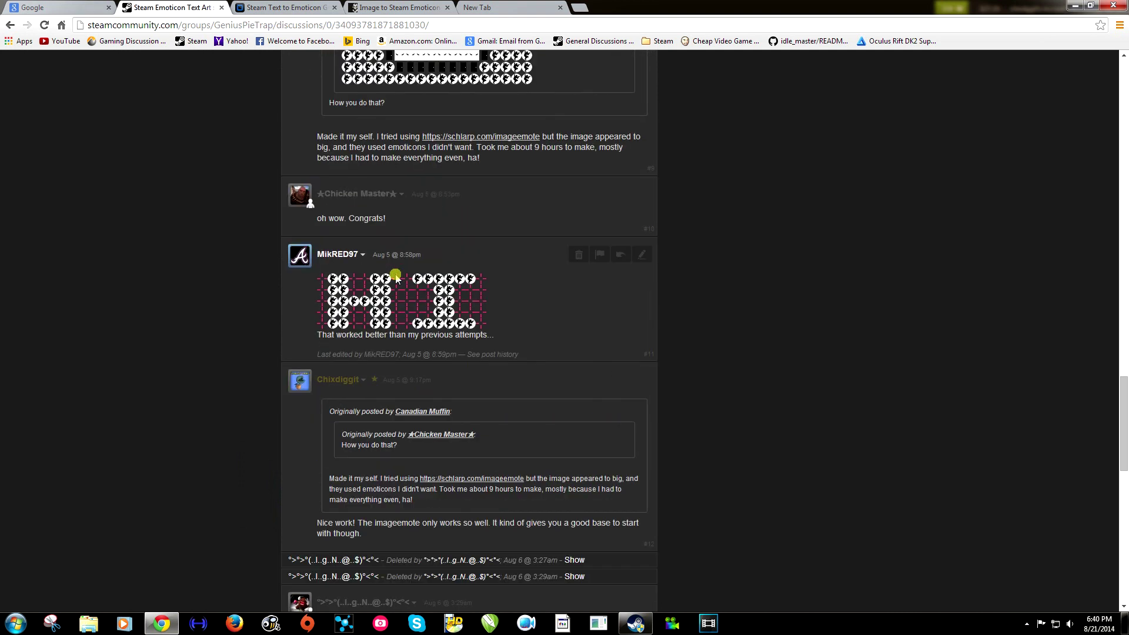
scroll(413, 191, "up", 7)
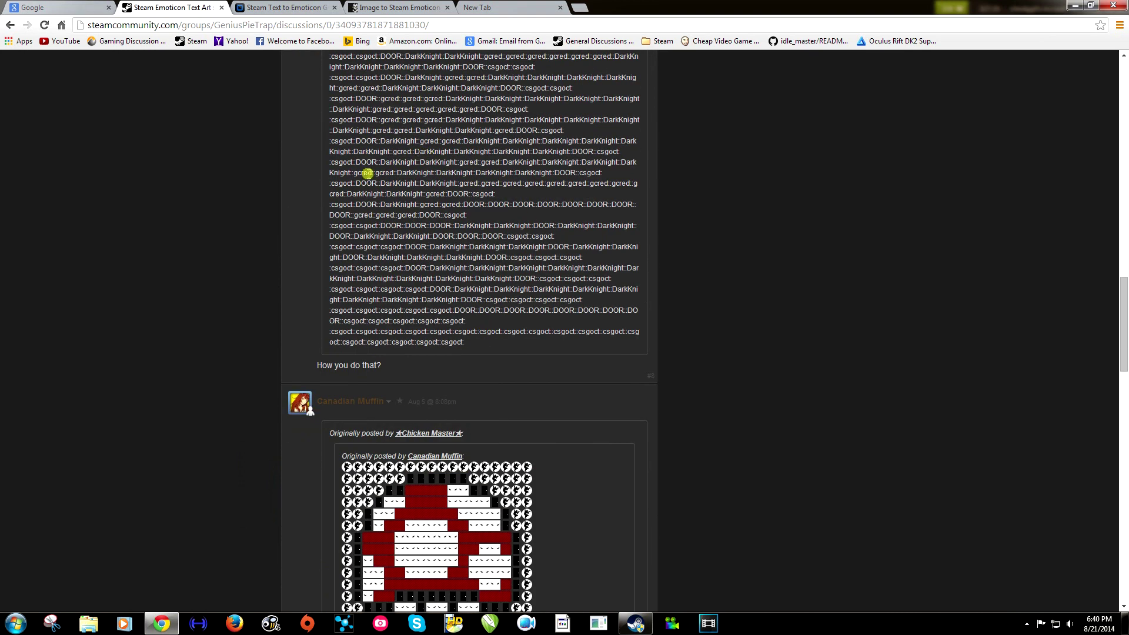
scroll(440, 178, "up", 3)
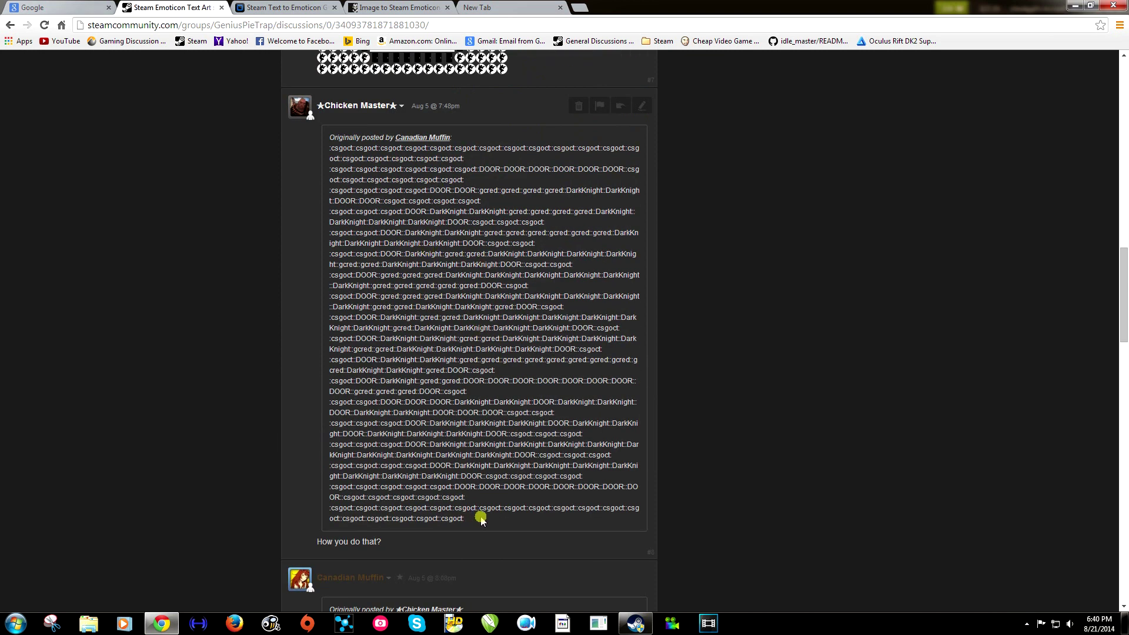
scroll(443, 403, "down", 2)
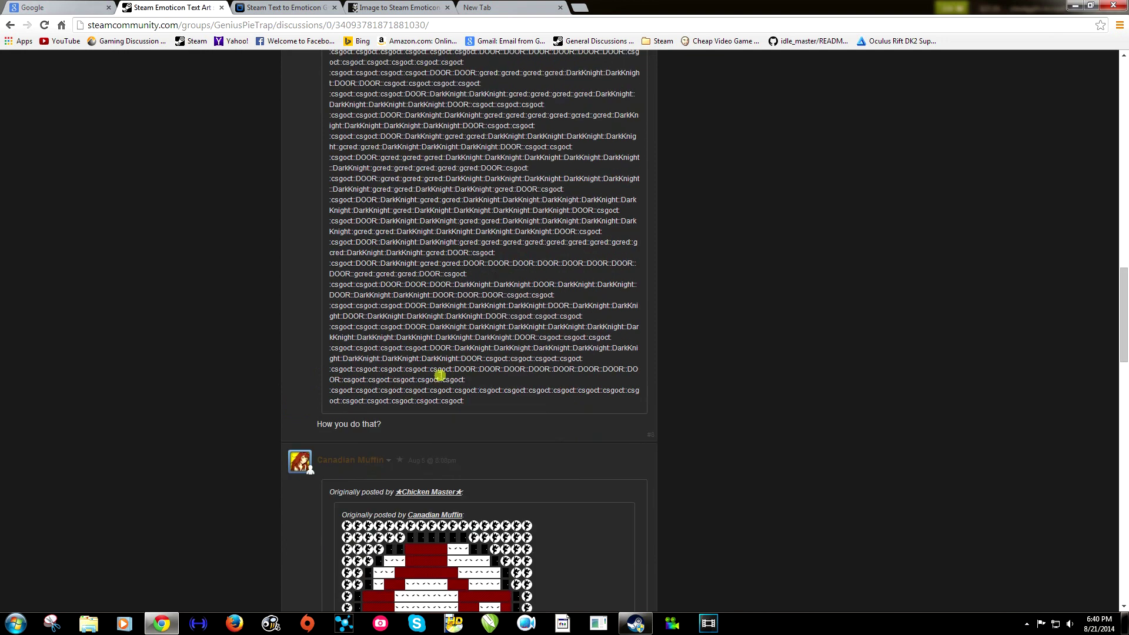
scroll(540, 285, "down", 9)
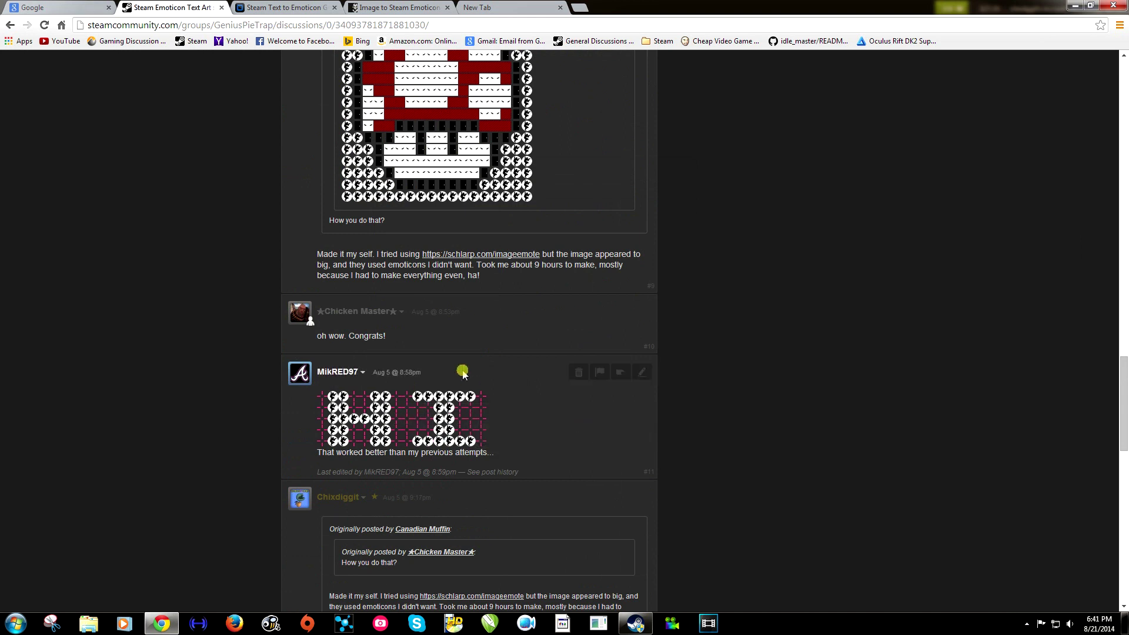
scroll(462, 329, "up", 2)
left_click(290, 9)
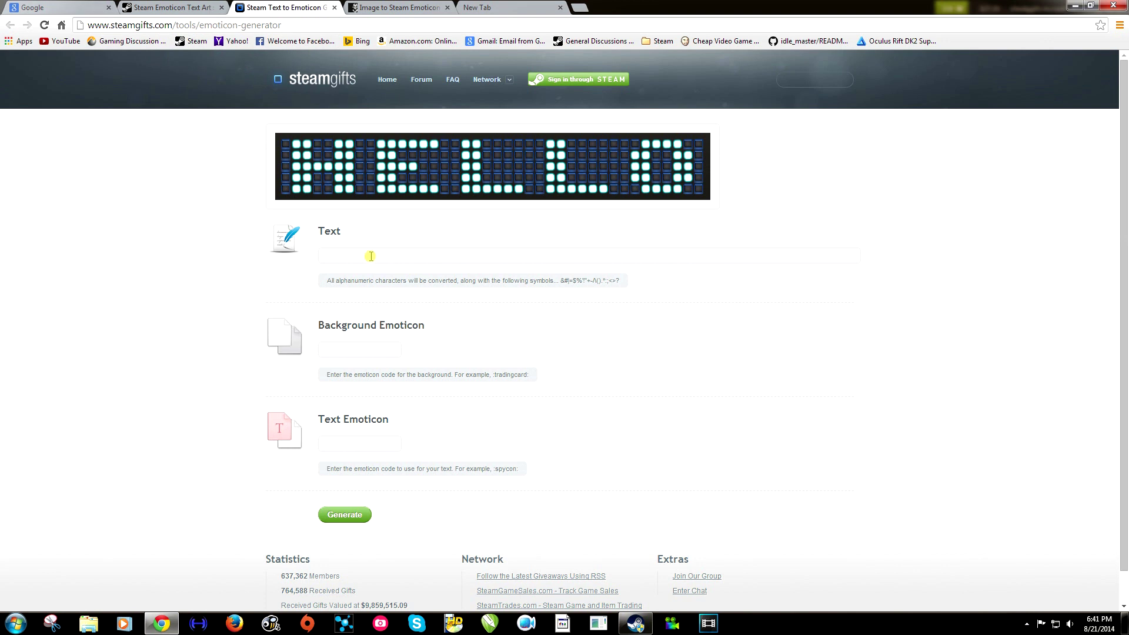
Enter GPT as the text to convert in the emoticon generator.
left_click(395, 258)
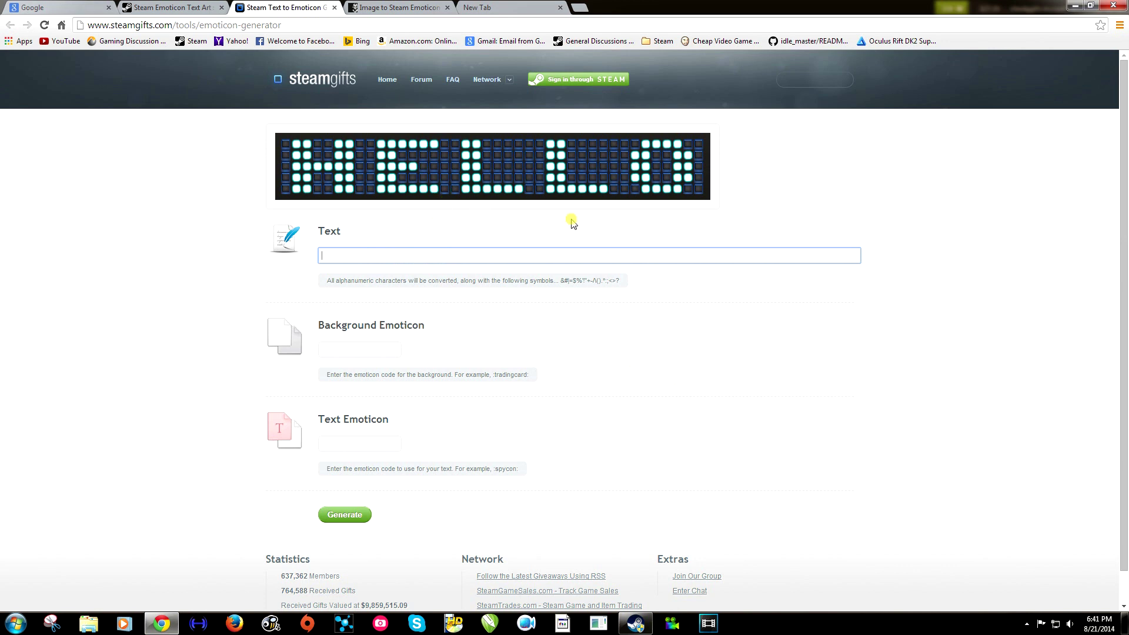
type("GPT")
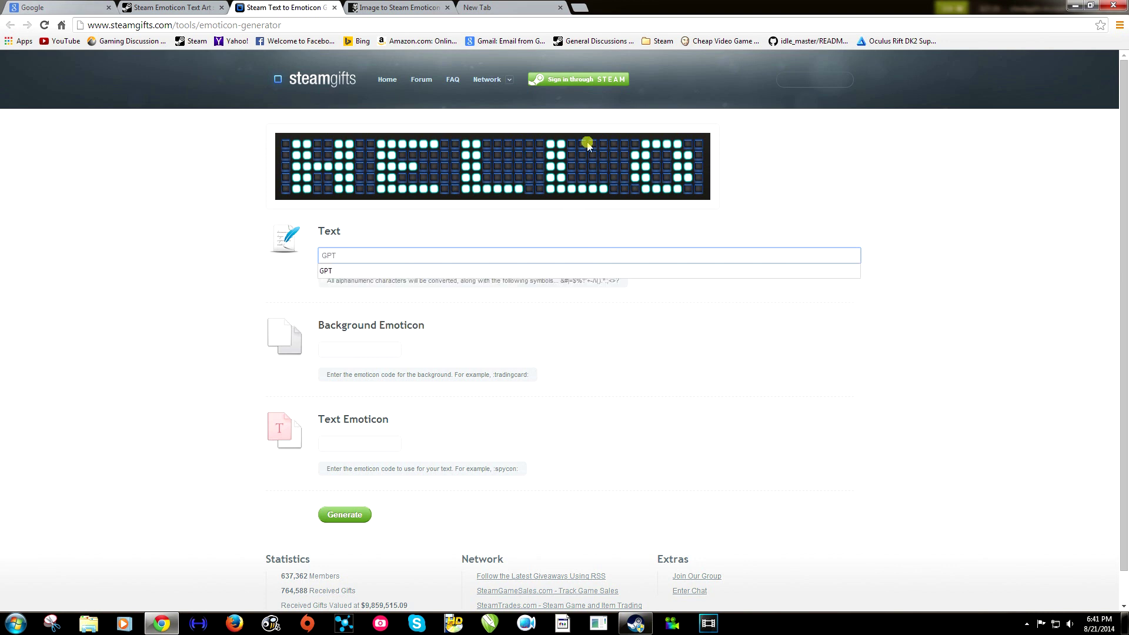
left_click(364, 351)
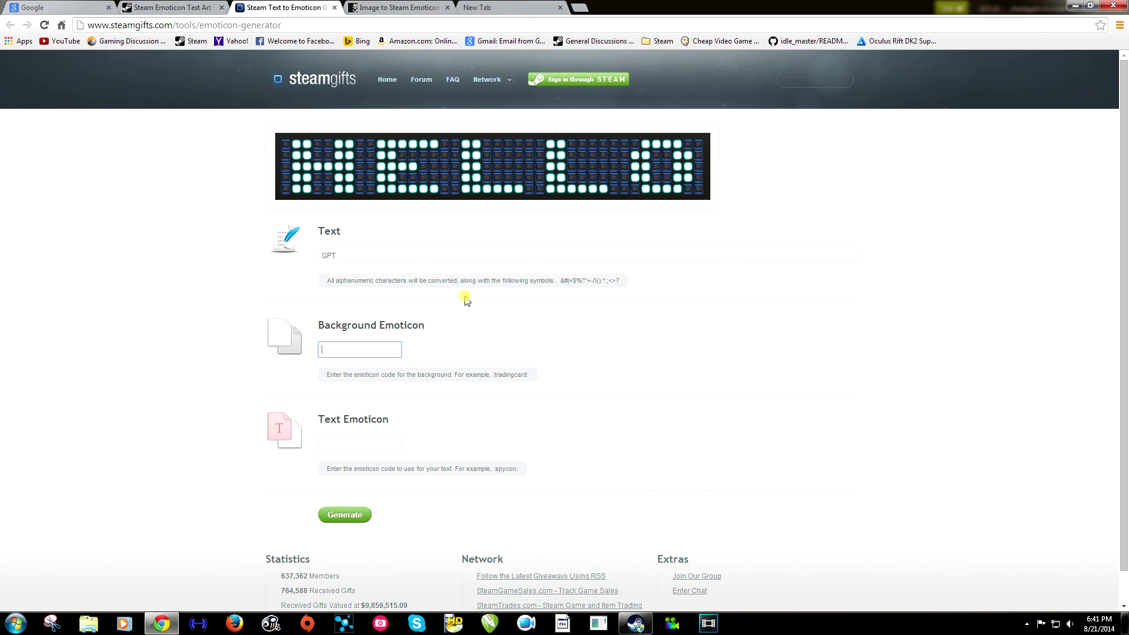
Open the Steam inventory and filter it to emoticons only.
mouse_move(641, 630)
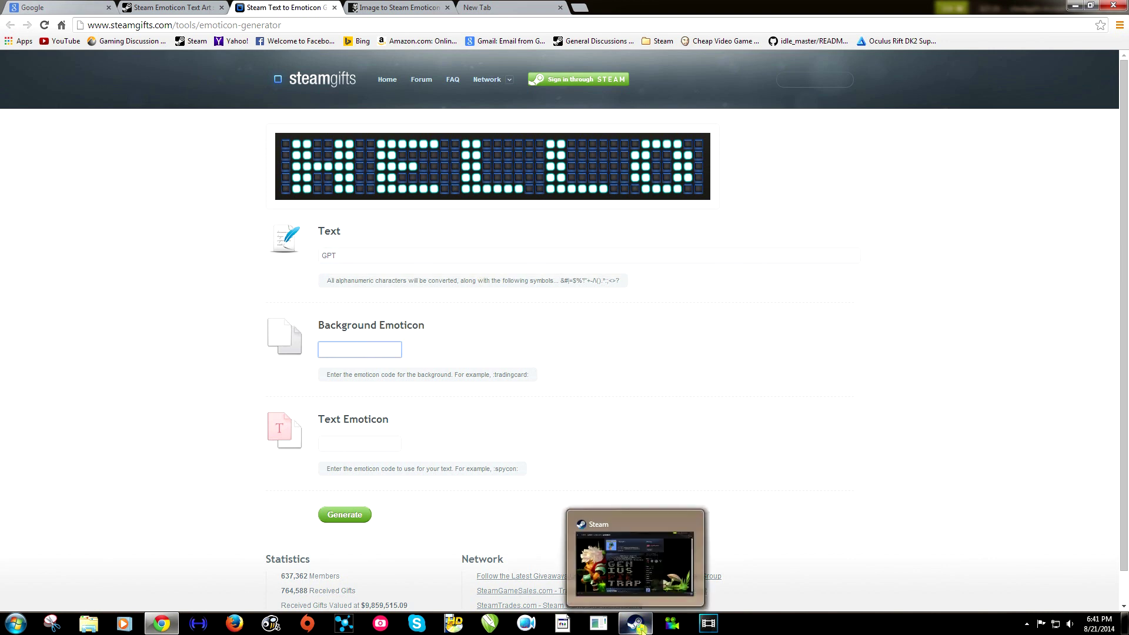
left_click(641, 630)
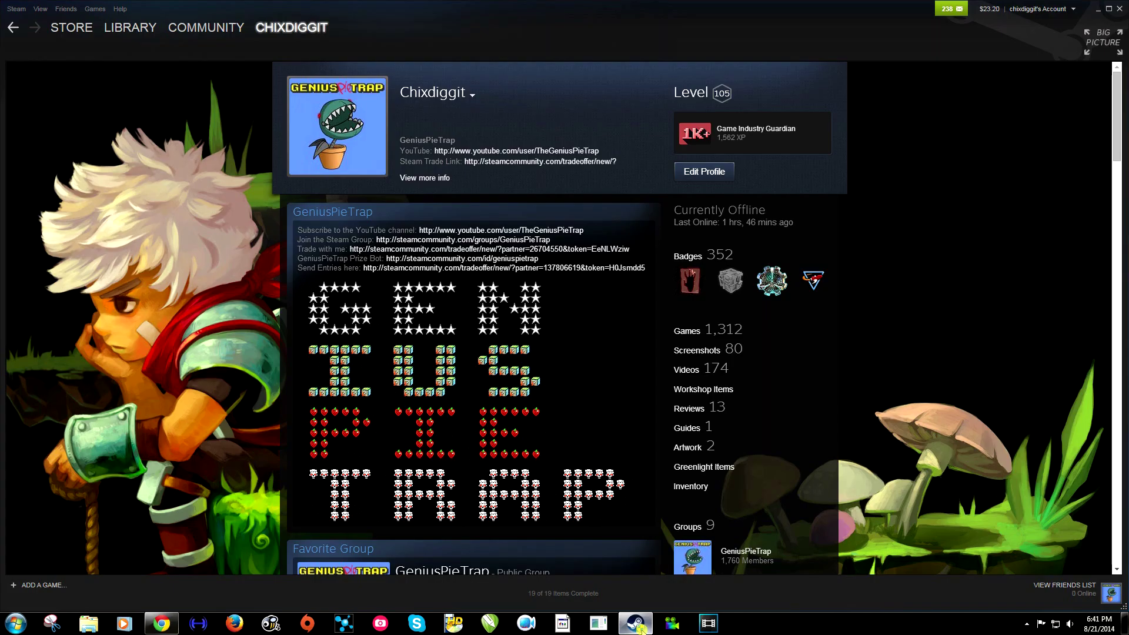
mouse_move(280, 32)
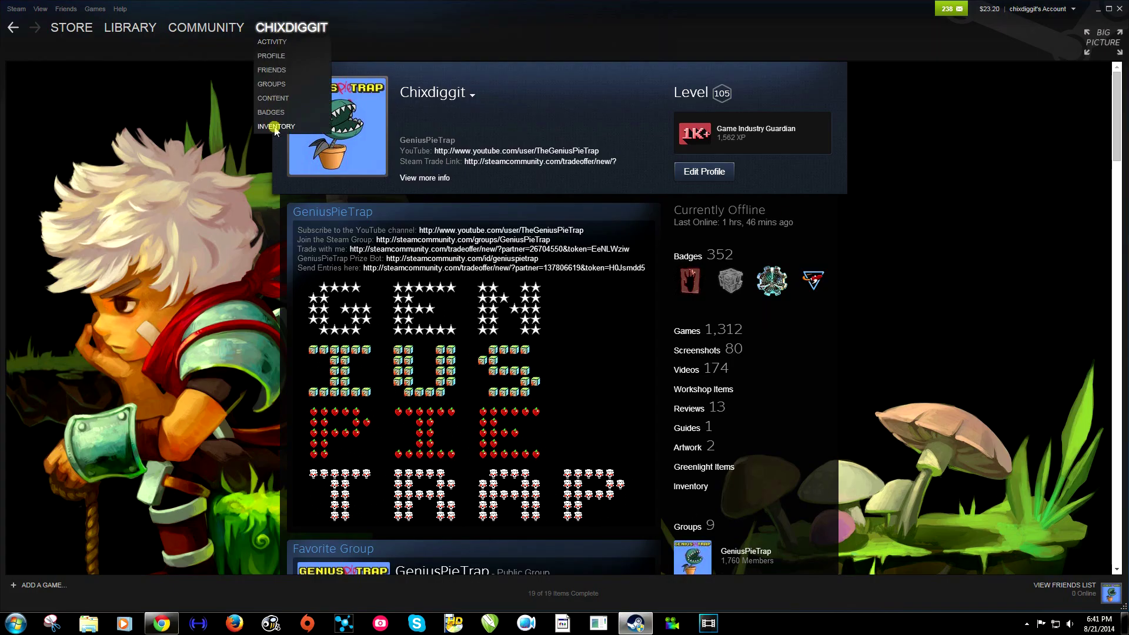
left_click(279, 126)
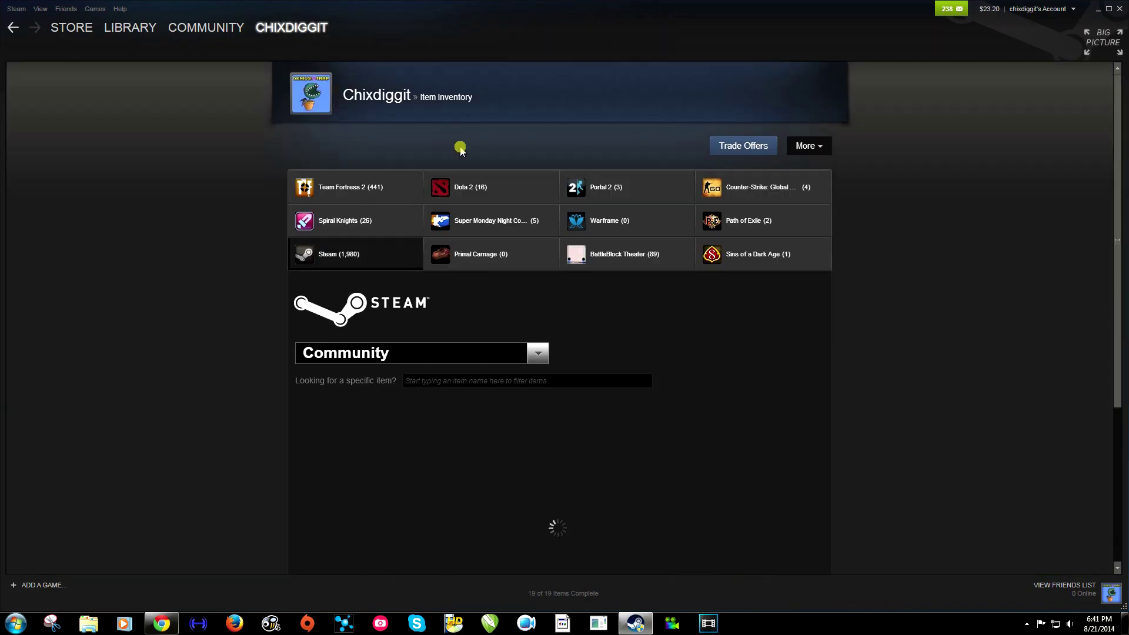
scroll(452, 222, "down", 1)
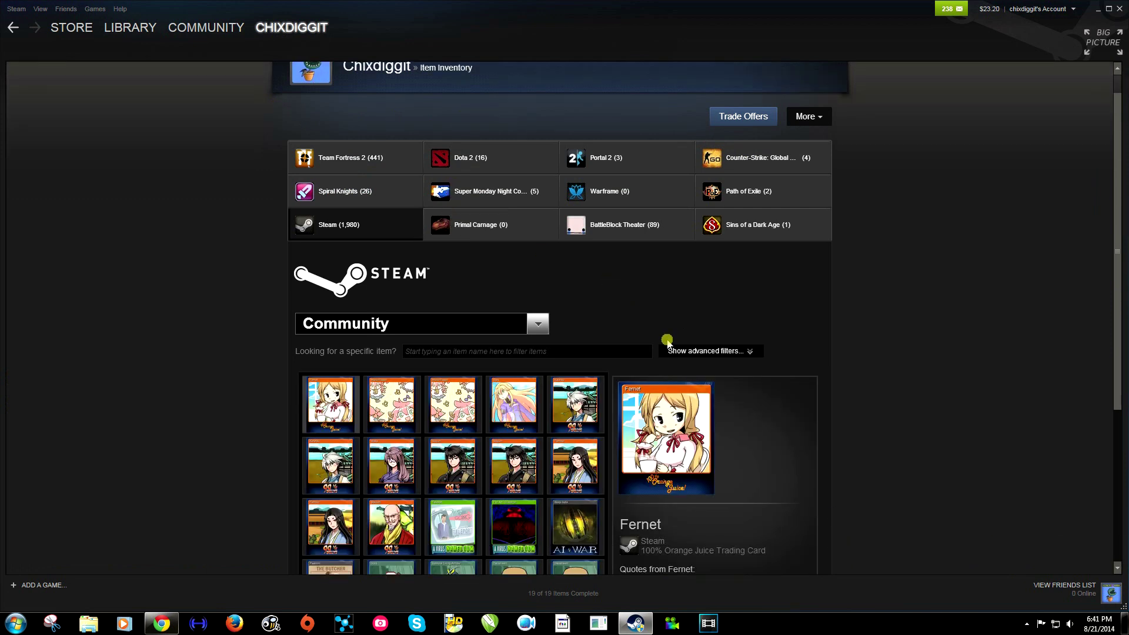
left_click(708, 353)
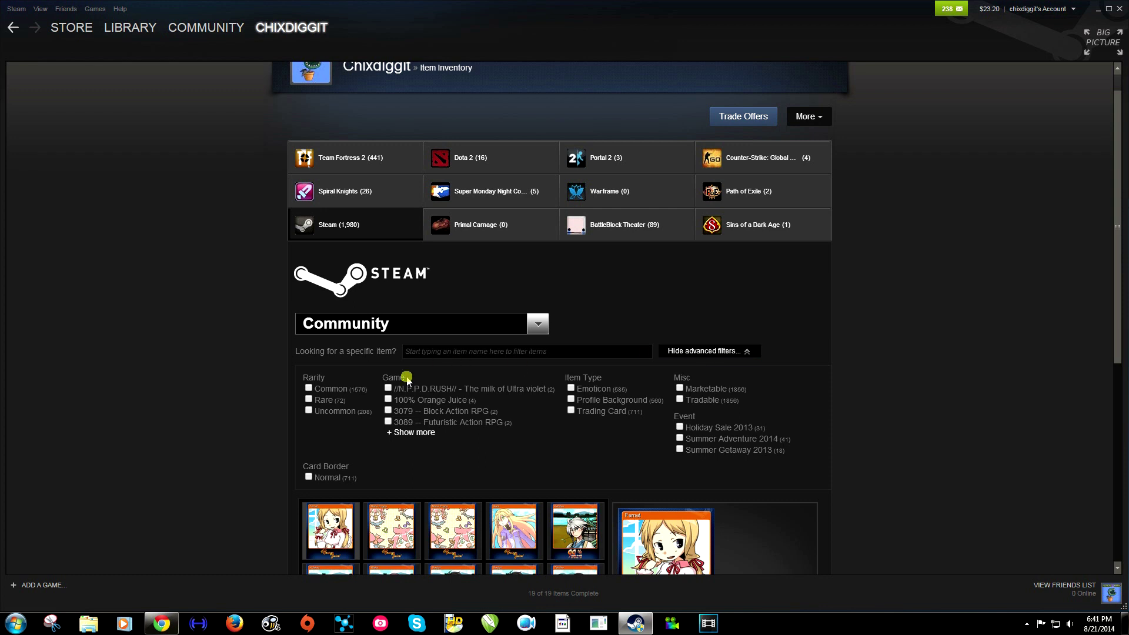
left_click(596, 389)
On page 2, find the BeatBlasters III bomb emoticon and select its :bbomb: code.
scroll(564, 391, "down", 4)
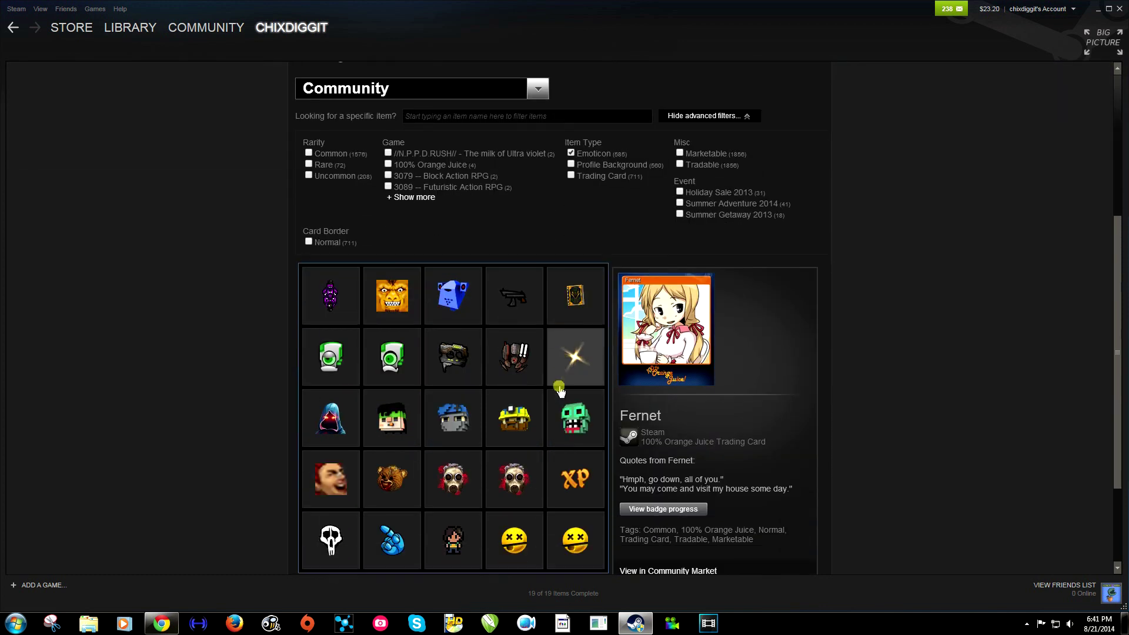
scroll(558, 391, "down", 1)
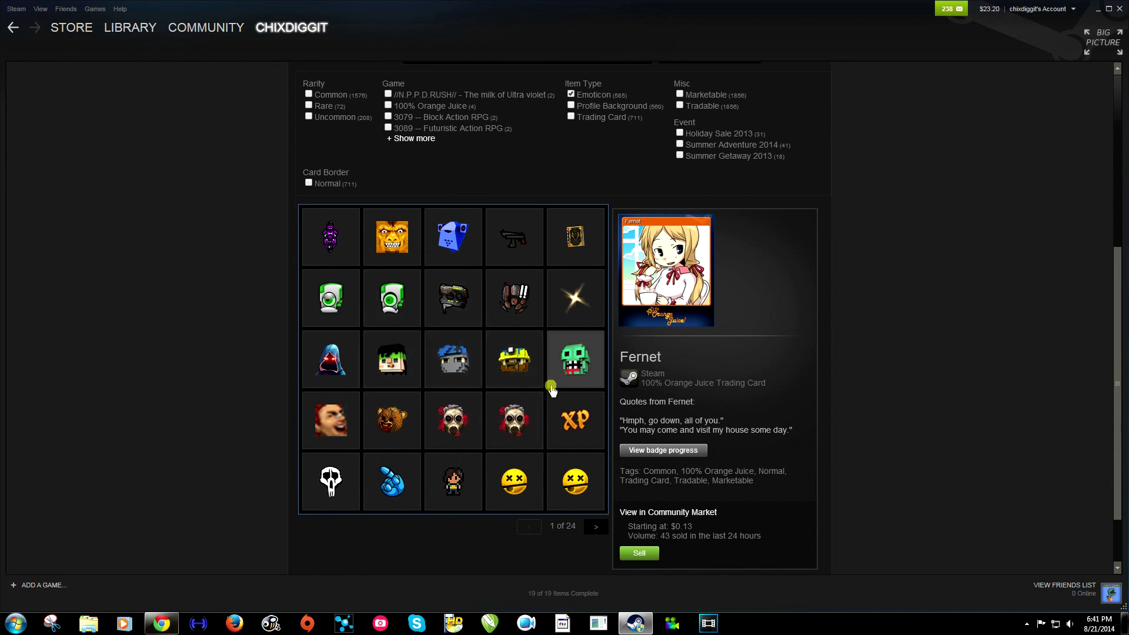
scroll(548, 383, "down", 1)
scroll(545, 371, "down", 1)
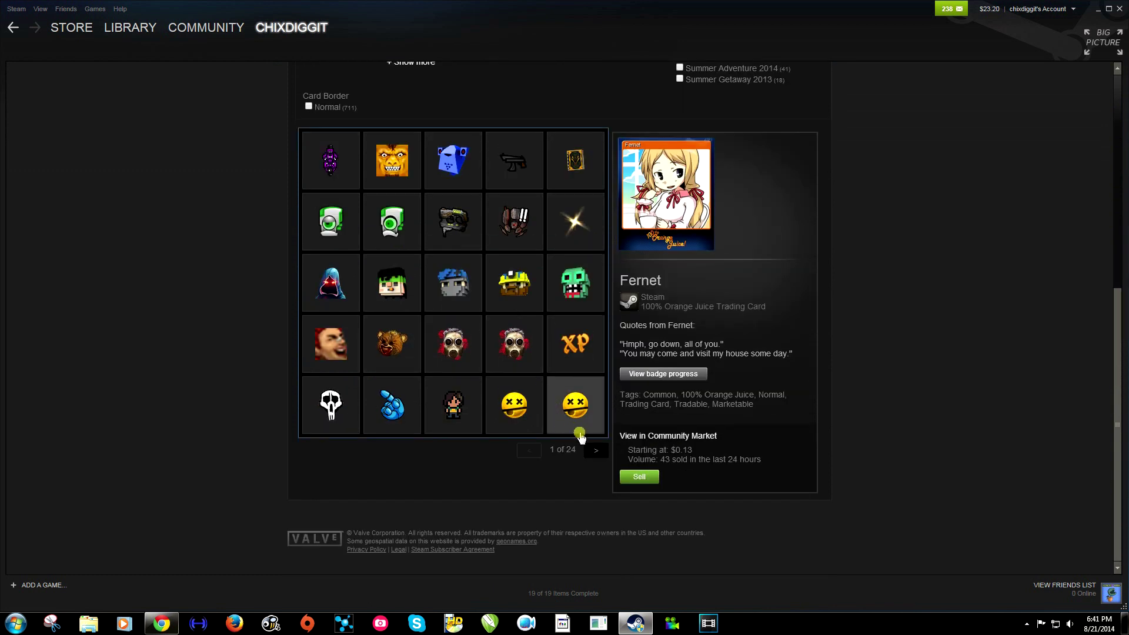
left_click(596, 451)
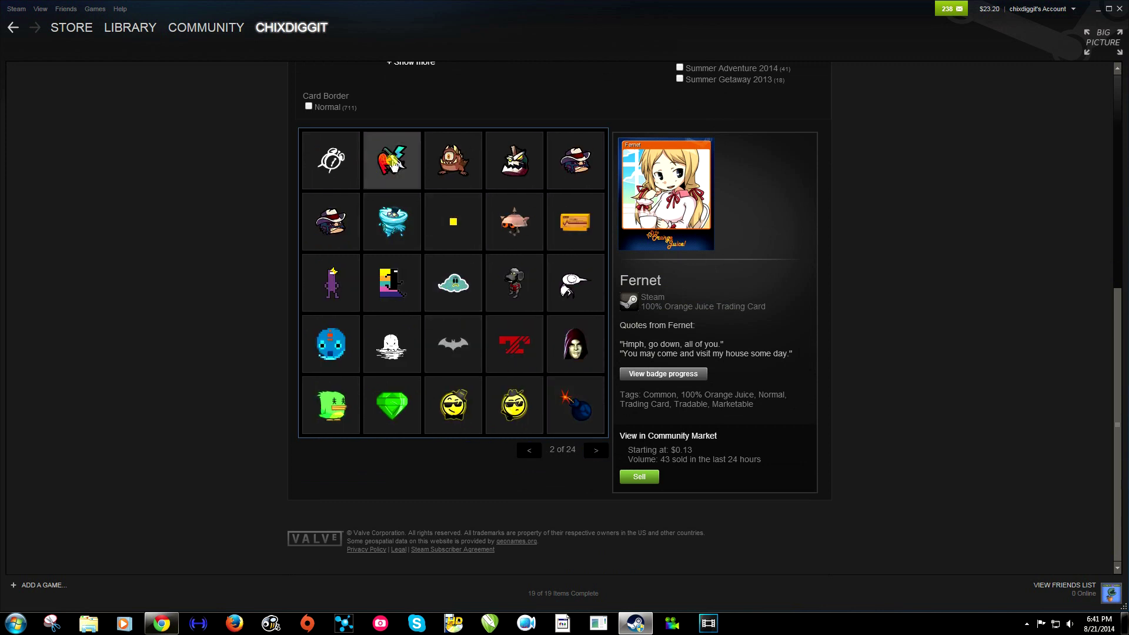
left_click(574, 334)
left_click(576, 429)
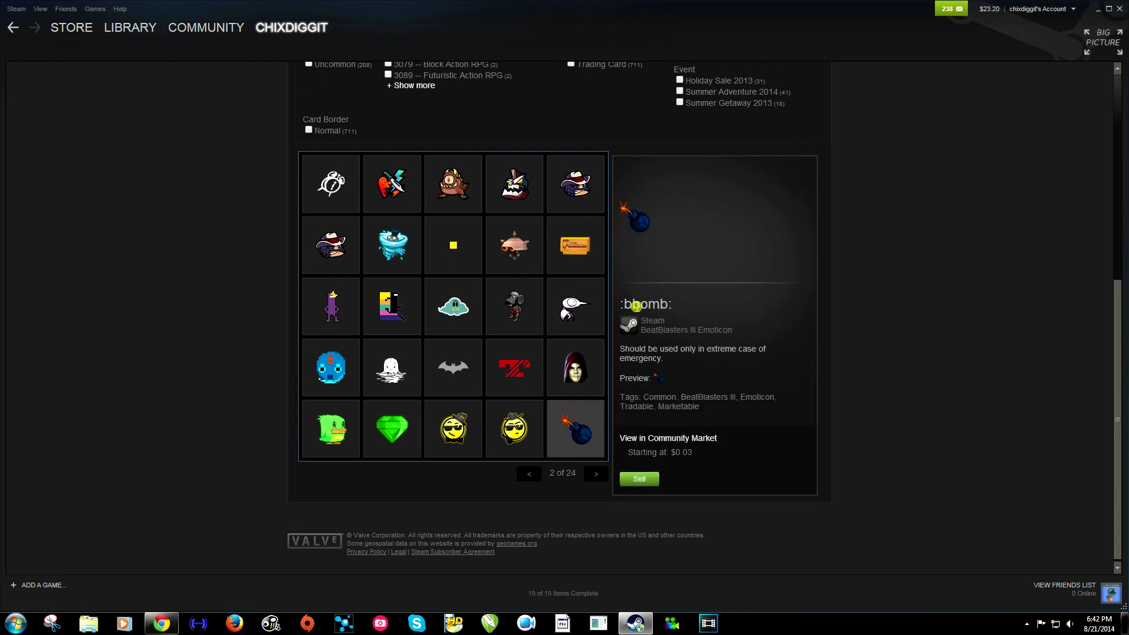
left_click_drag(672, 306, 616, 304)
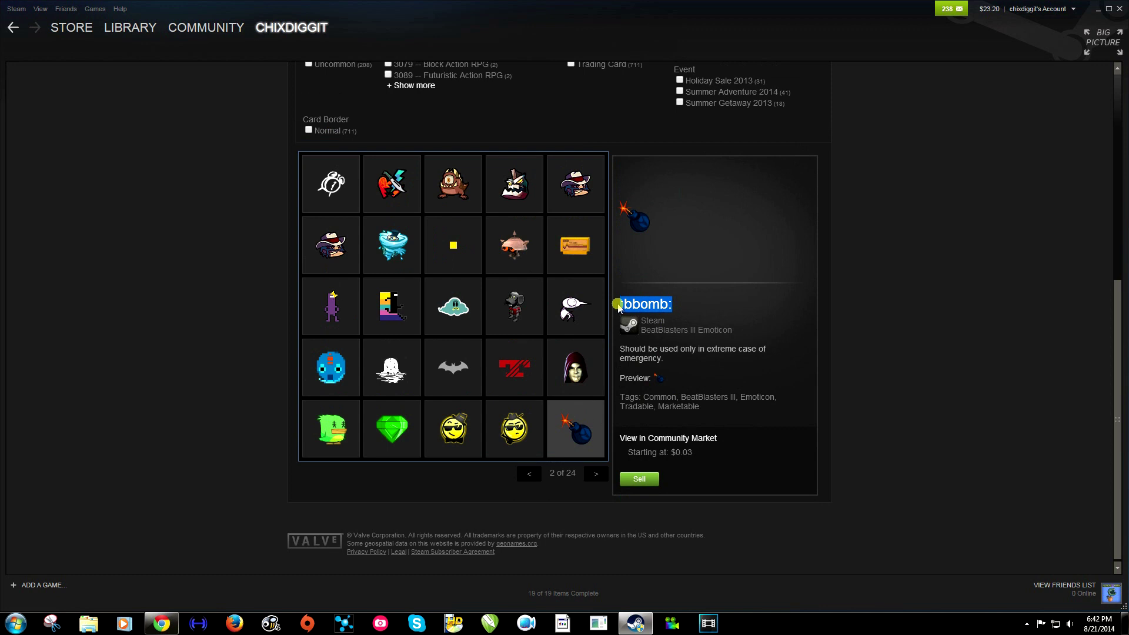
Set :bbomb: as background and look up the :bbtgem: gem emoticon code.
left_click(161, 623)
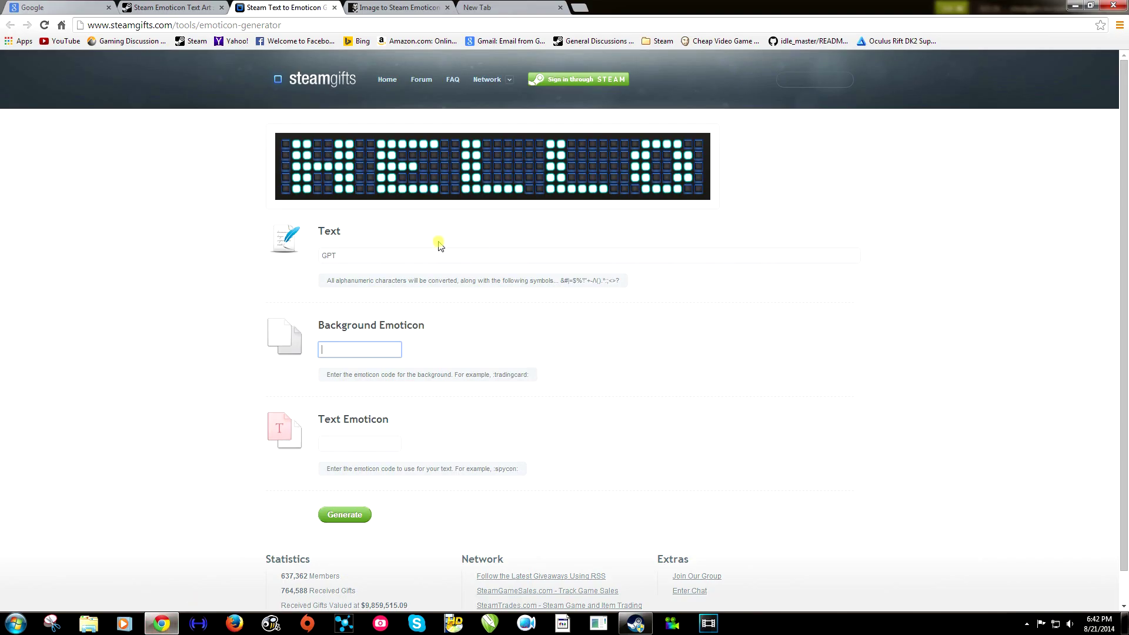
left_click(351, 444)
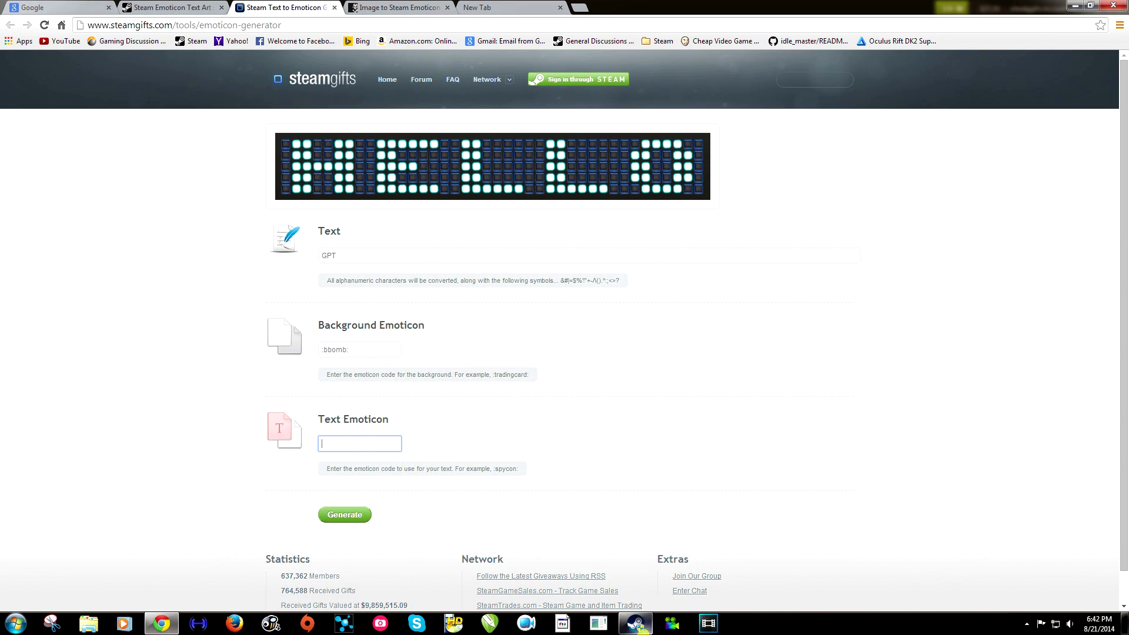
left_click(636, 623)
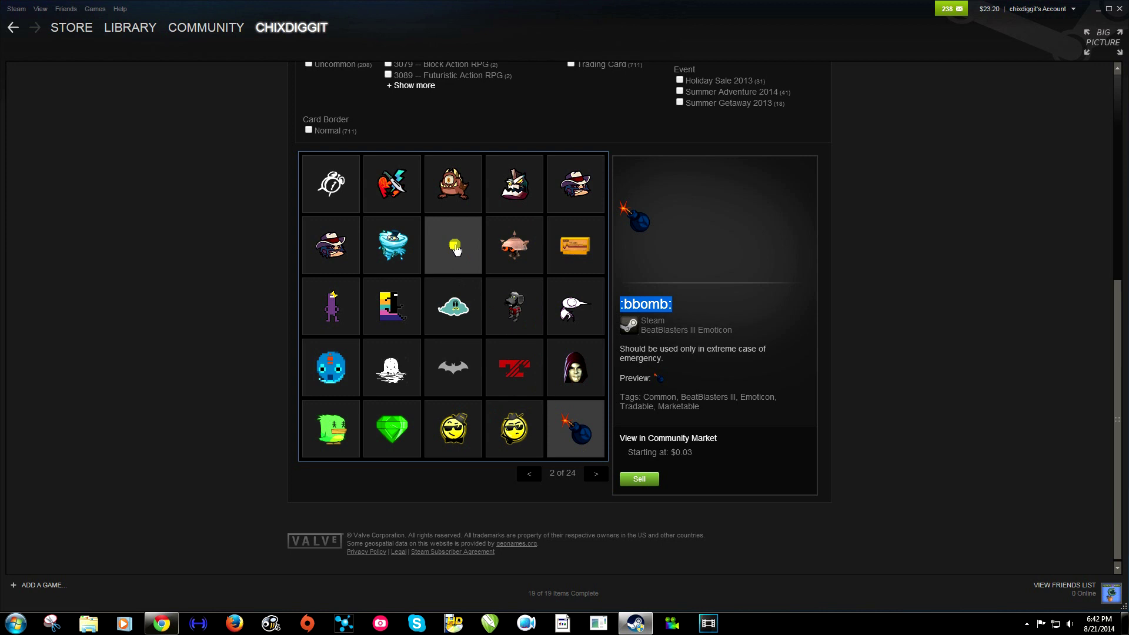
left_click(392, 428)
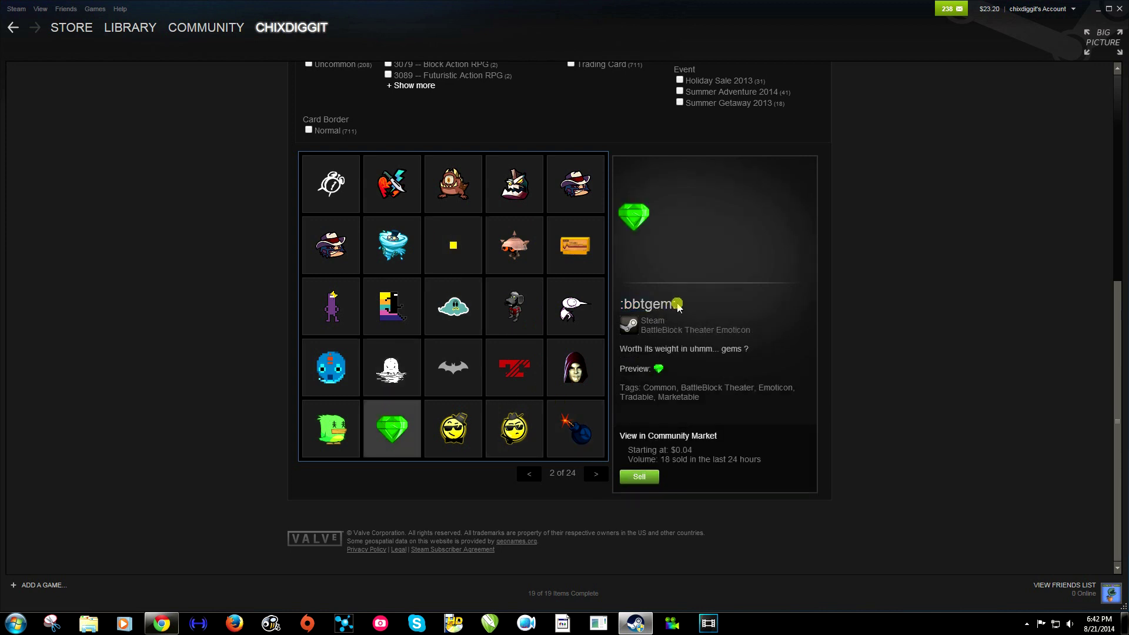
left_click_drag(678, 304, 620, 305)
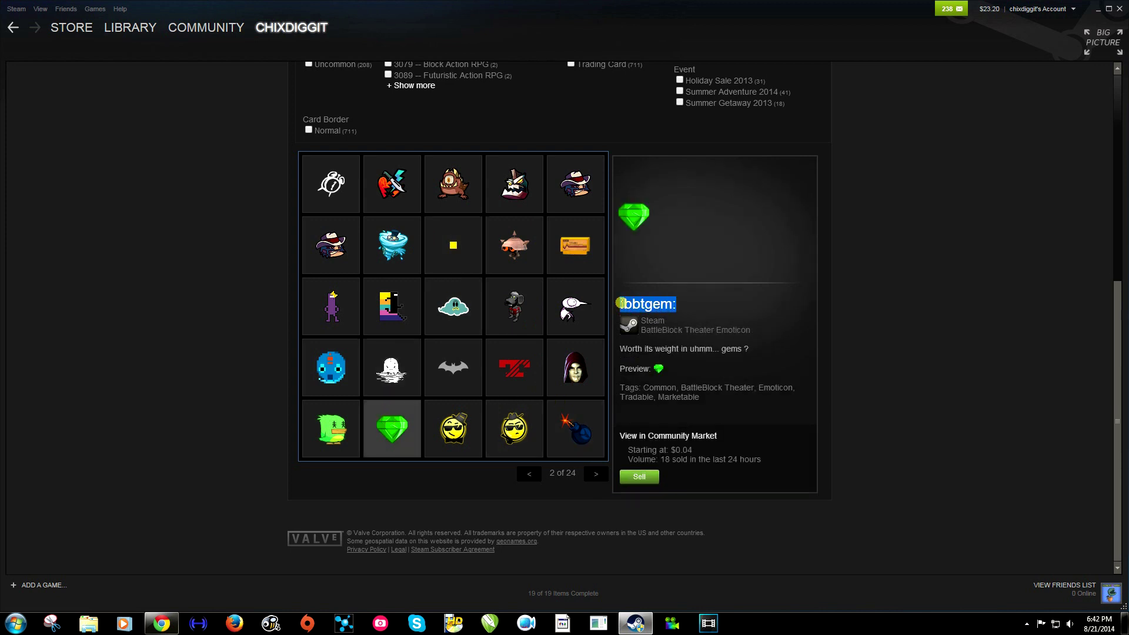
Generate the GPT banner and select the entire emoticon output.
left_click(635, 624)
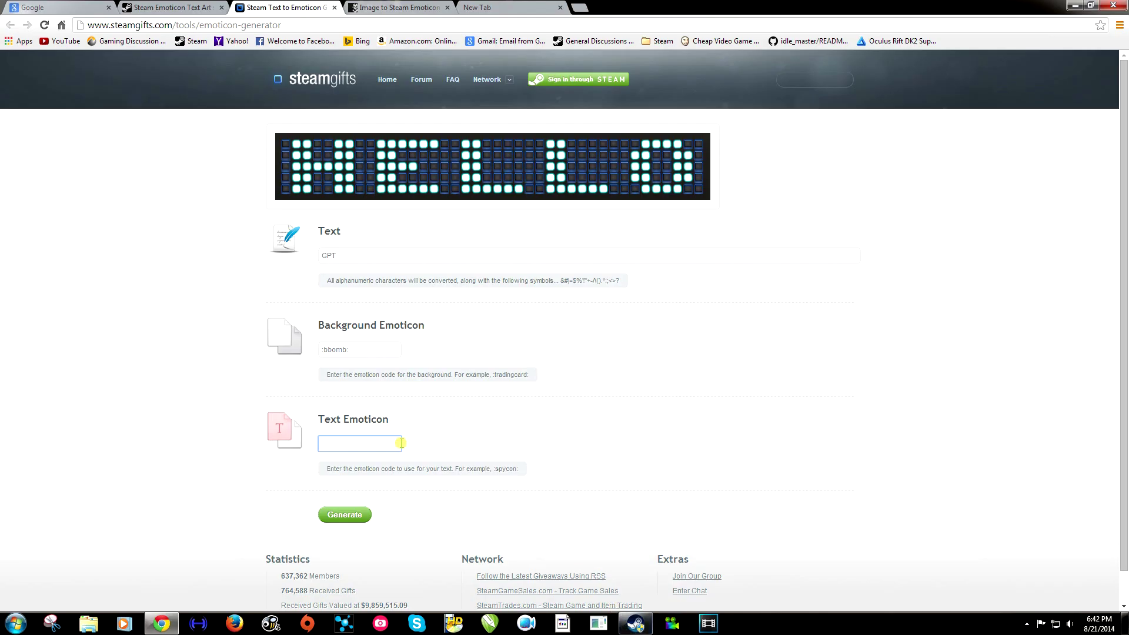
left_click(345, 514)
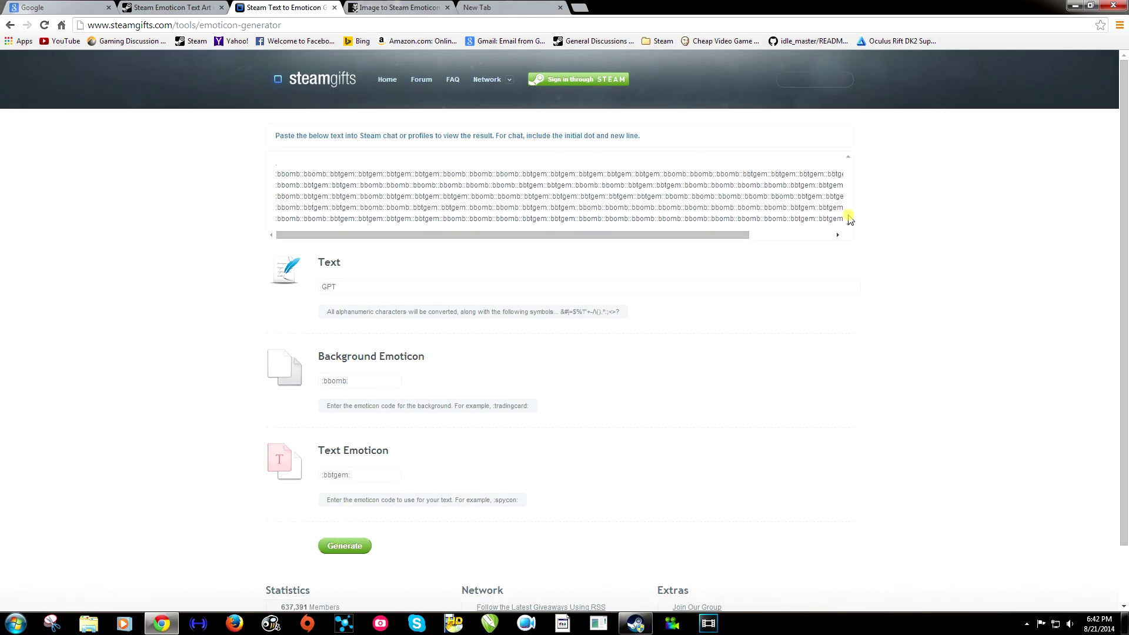
left_click_drag(272, 164, 832, 221)
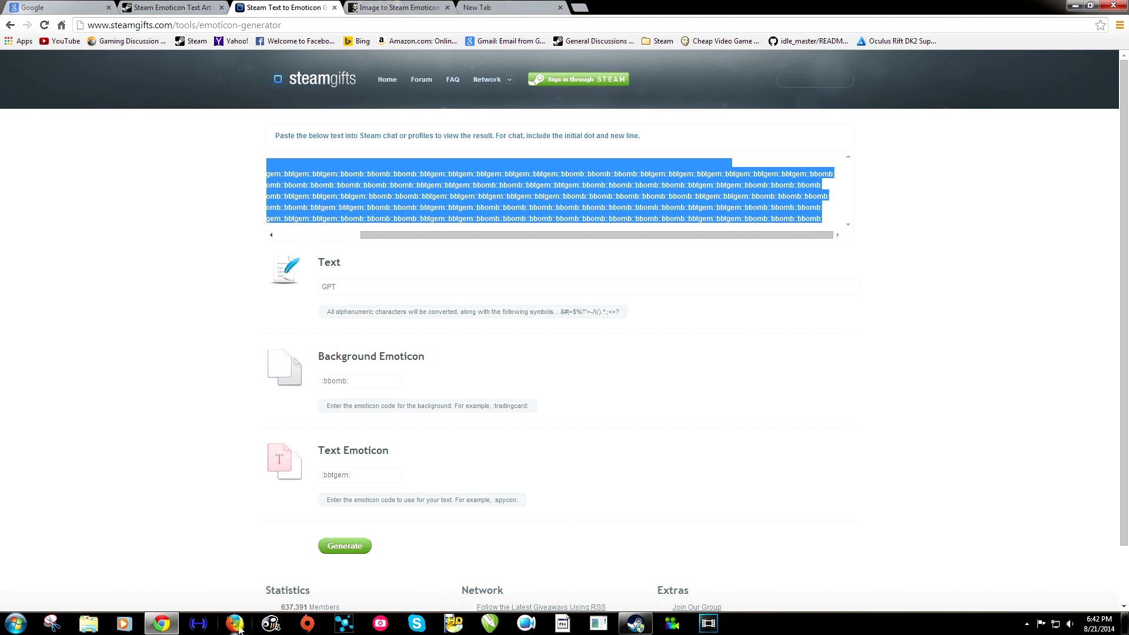
Glance over the Steam Emoticon Text Art thread again.
left_click(161, 624)
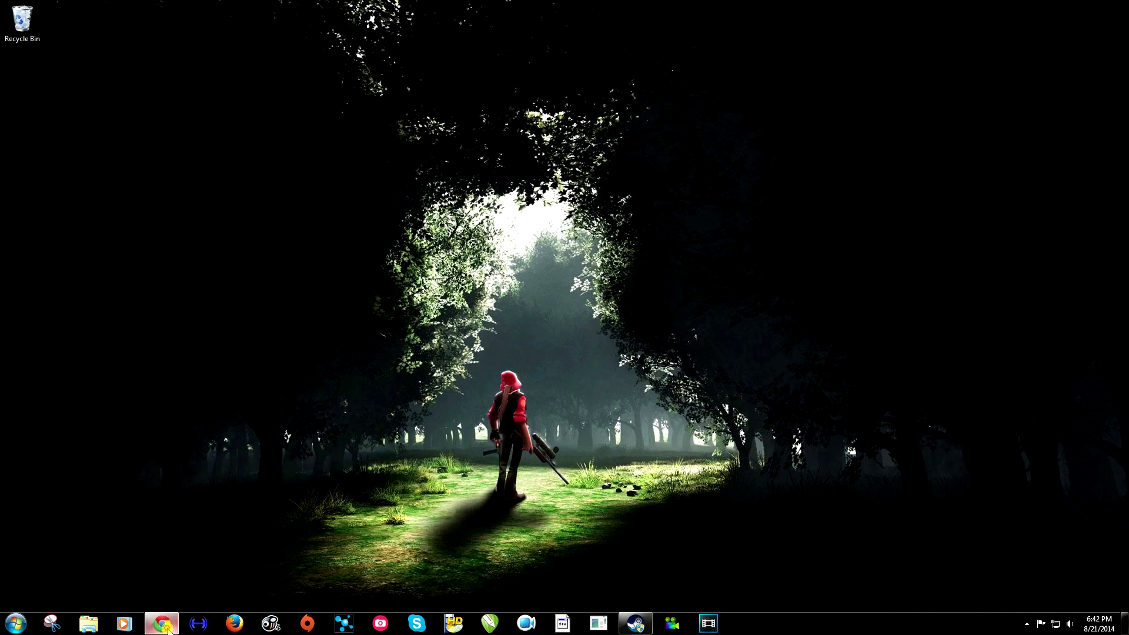
left_click(161, 624)
left_click(184, 10)
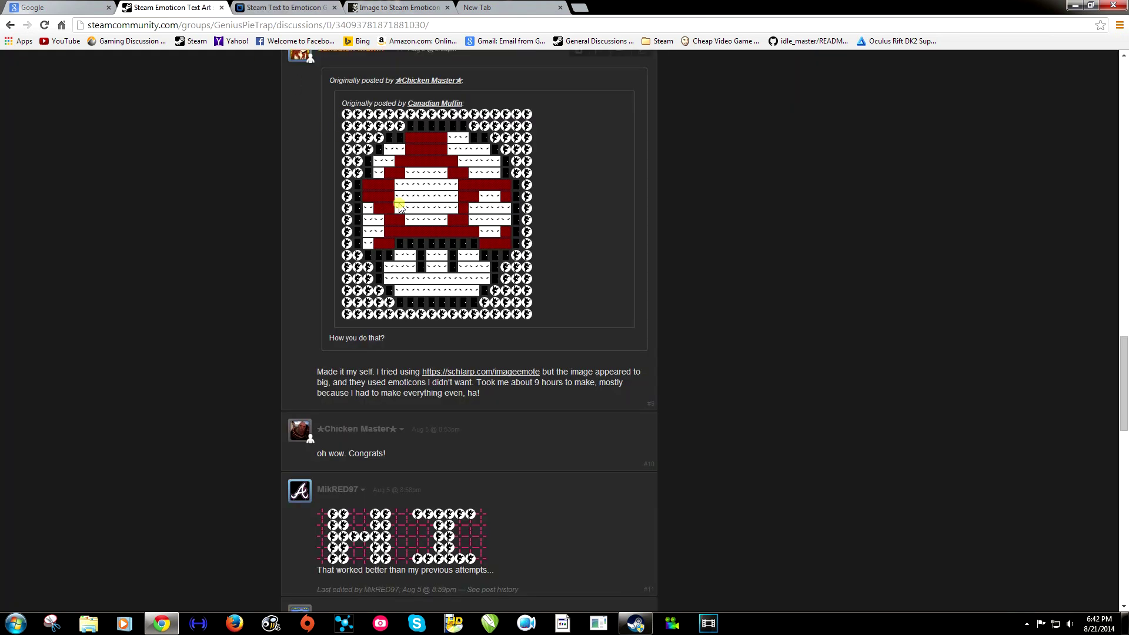
scroll(404, 220, "down", 3)
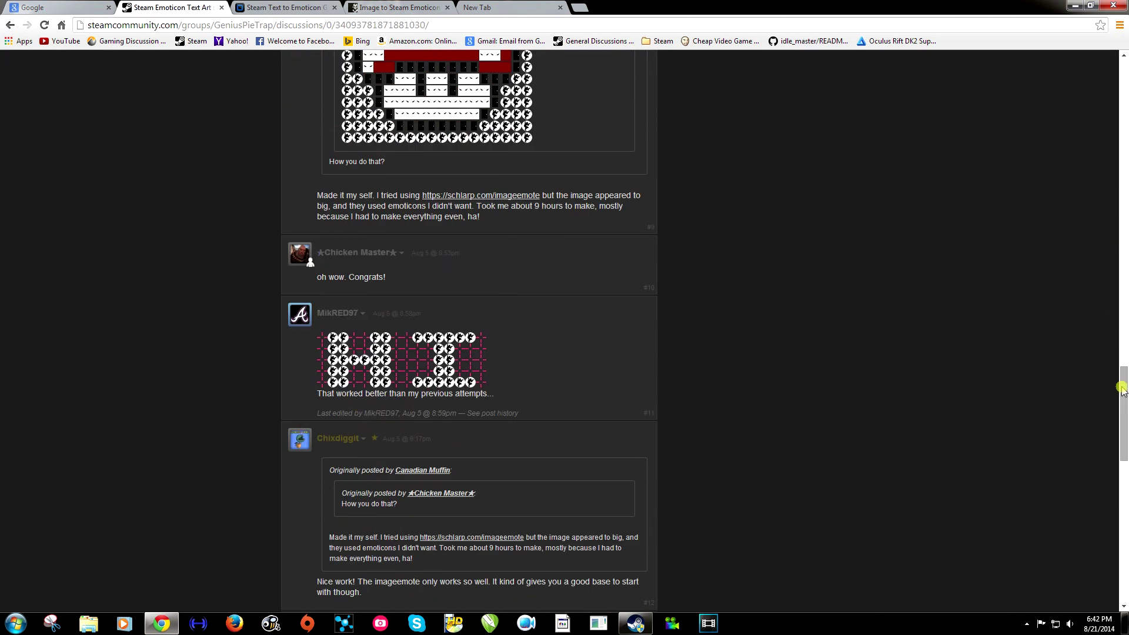
scroll(1121, 418, "down", 2)
Title the Trades discussion 'Yo' and post it with the GPT gem-and-bomb banner.
key("alt+Left")
left_click(365, 216)
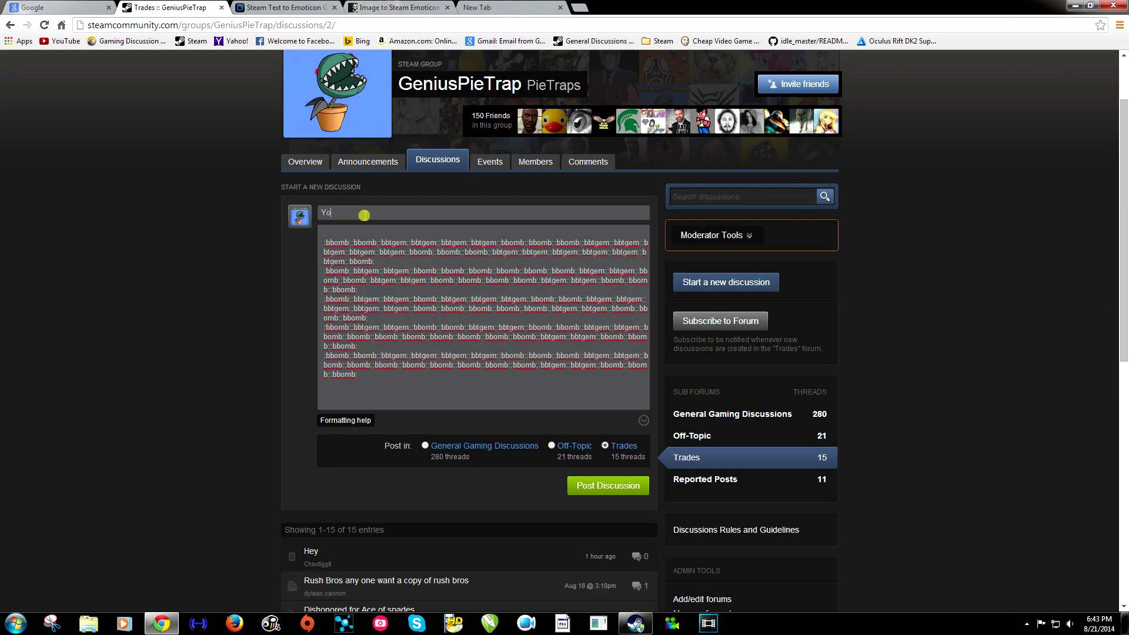
left_click(615, 485)
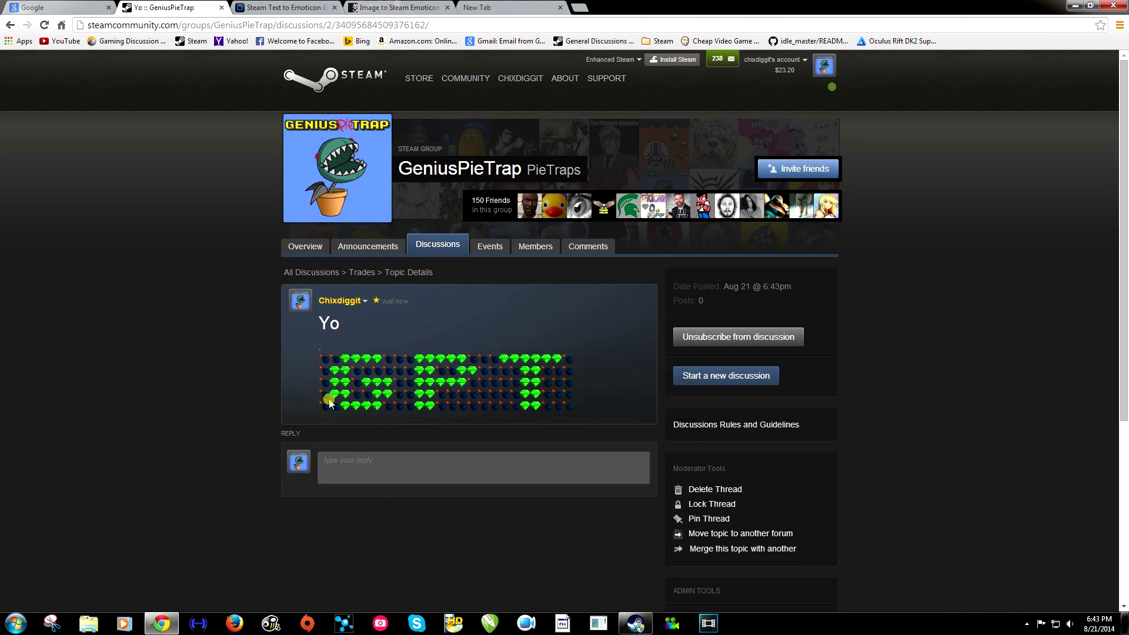
left_click(289, 8)
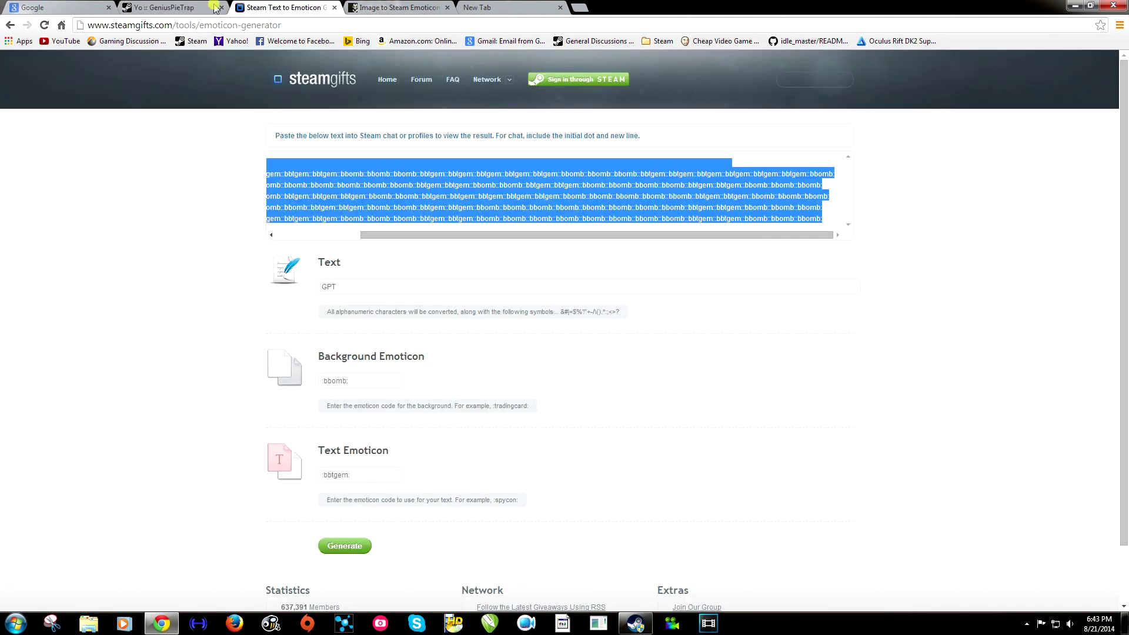
left_click(171, 8)
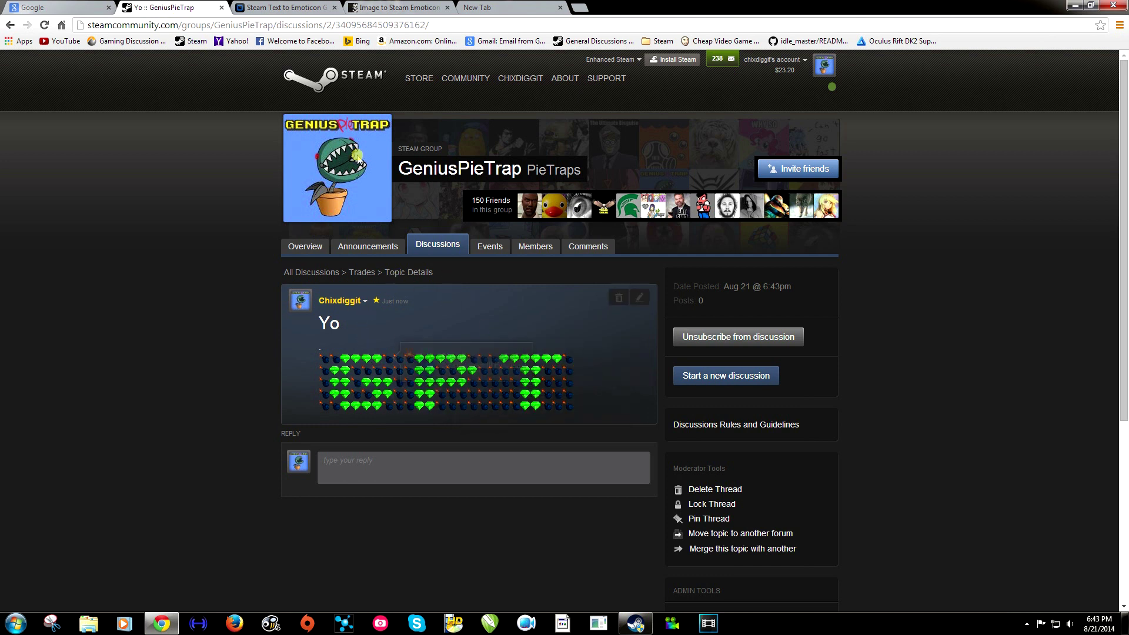
Choose avatar.png as the source image in the schlarp.com converter.
left_click(389, 8)
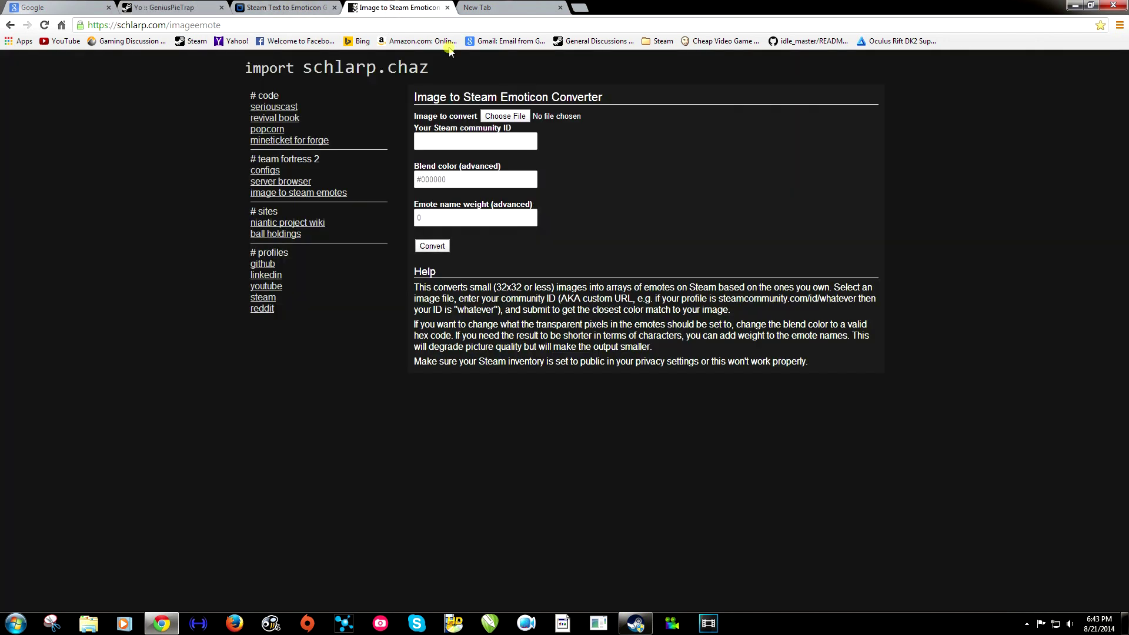
left_click(517, 118)
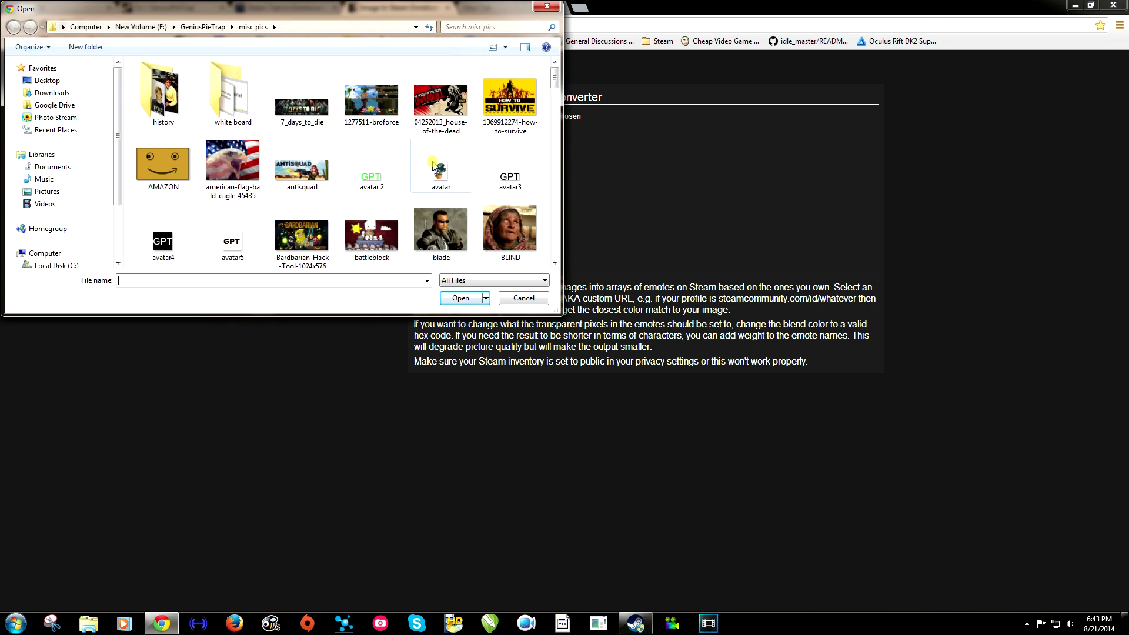
left_click(440, 171)
left_click(460, 299)
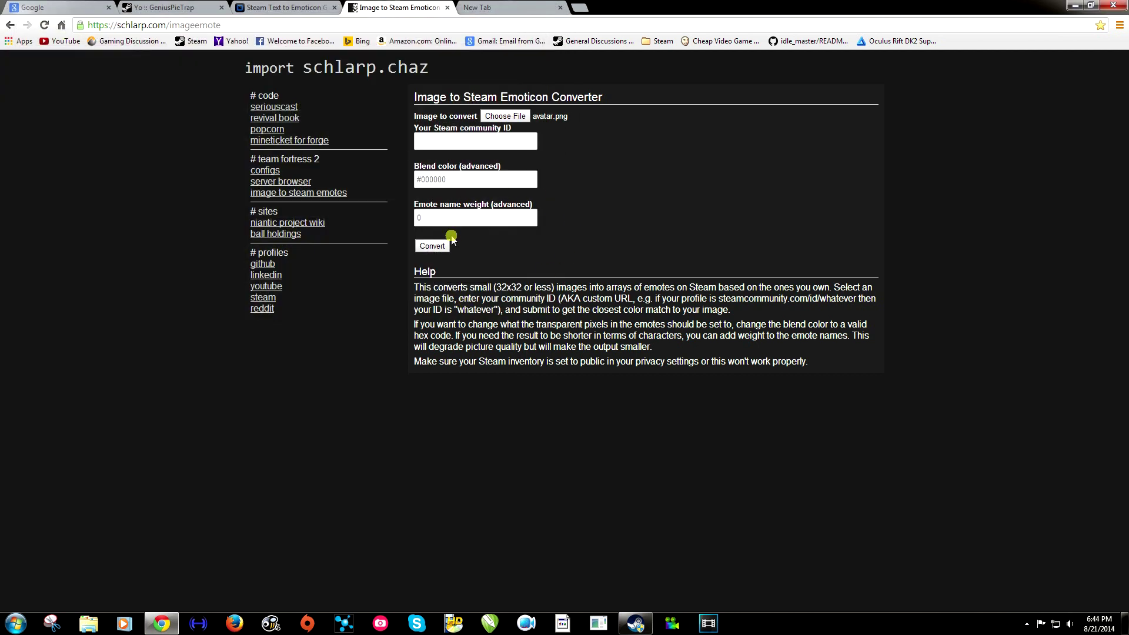
left_click(464, 137)
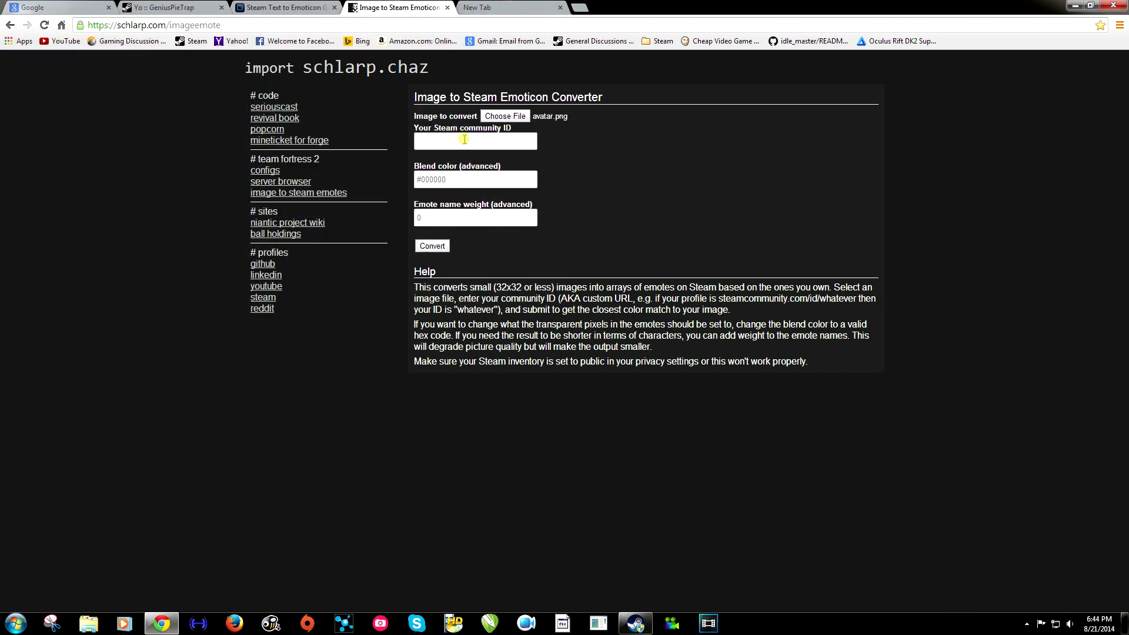
left_click(151, 628)
left_click(152, 626)
Check the custom ID shown on your Steam profile page.
left_click(170, 8)
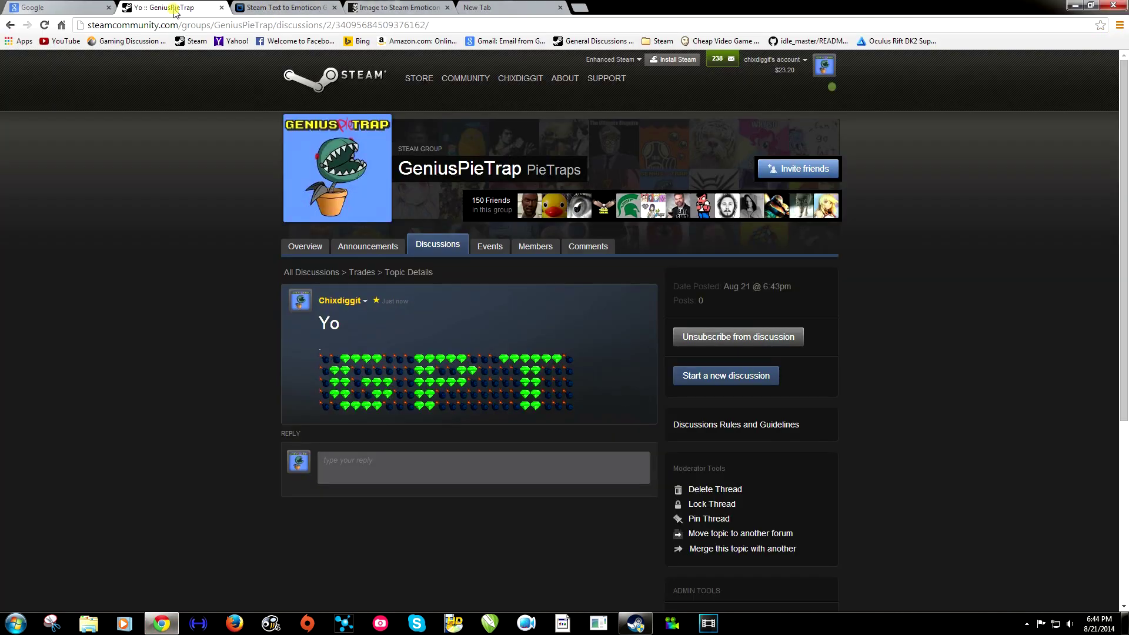
mouse_move(520, 78)
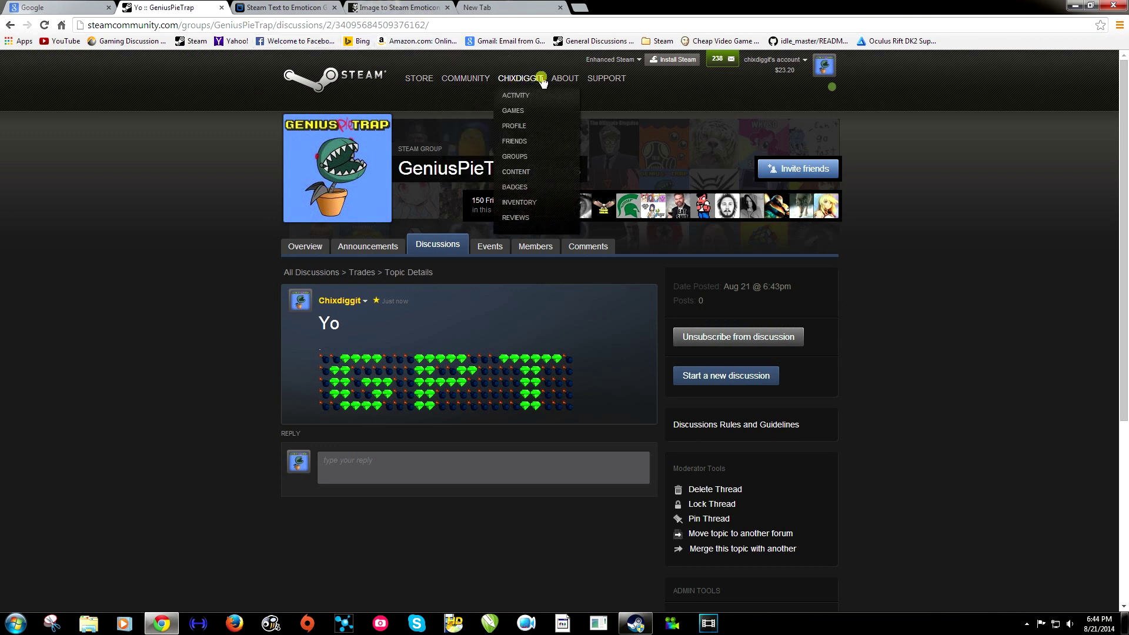
left_click(519, 126)
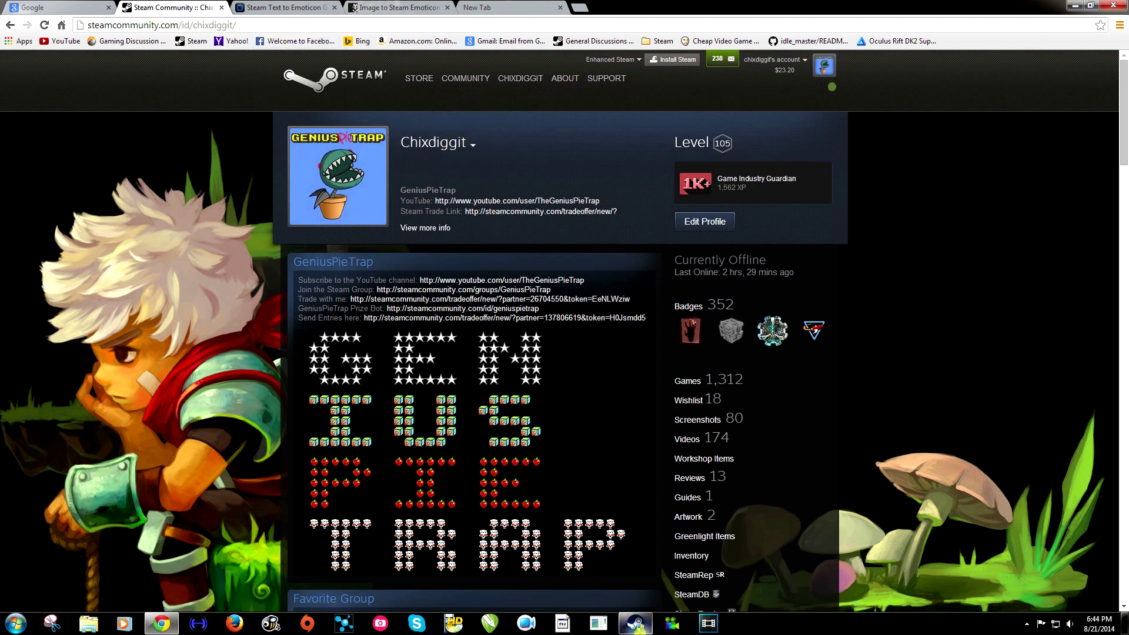
mouse_move(164, 628)
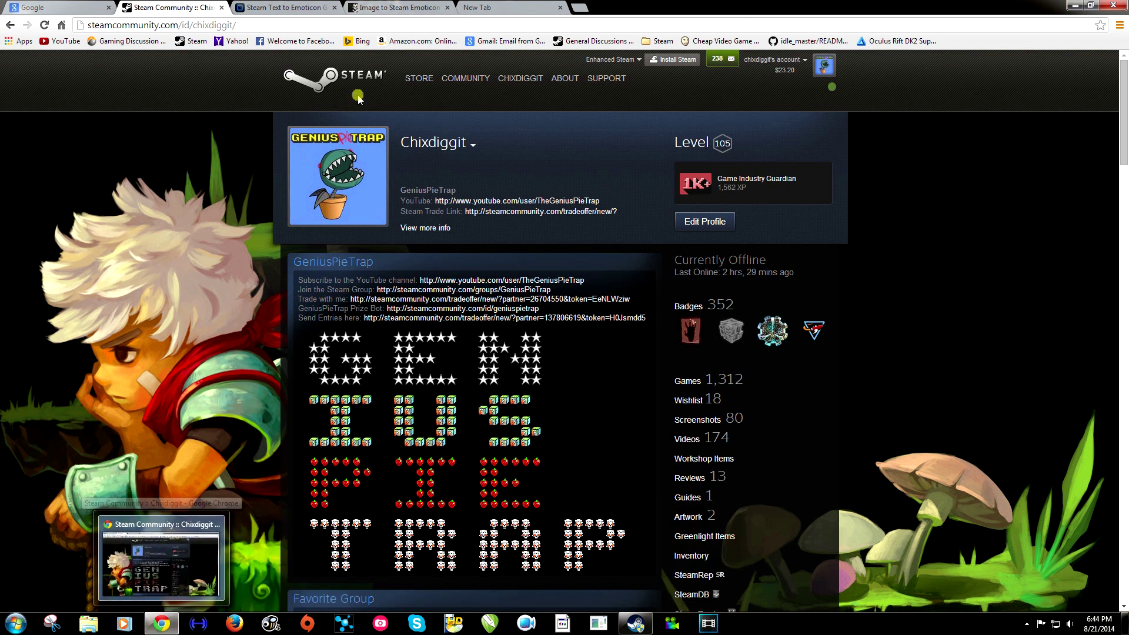
Fill the converter's Steam community ID field from the autocomplete suggestion.
left_click(388, 9)
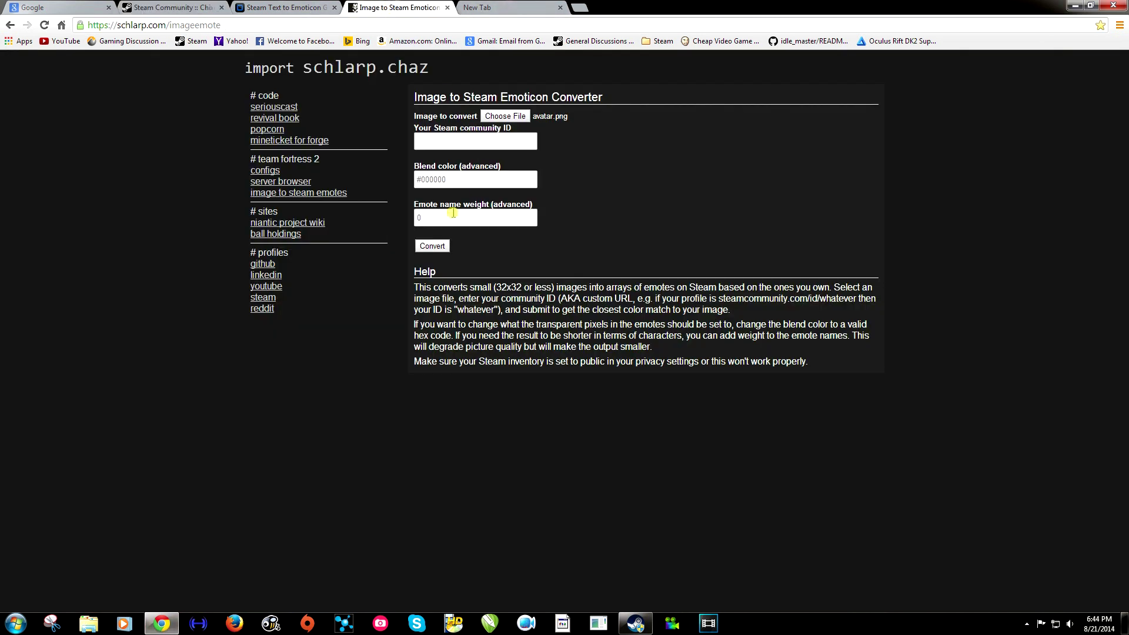
left_click(439, 134)
type("ch")
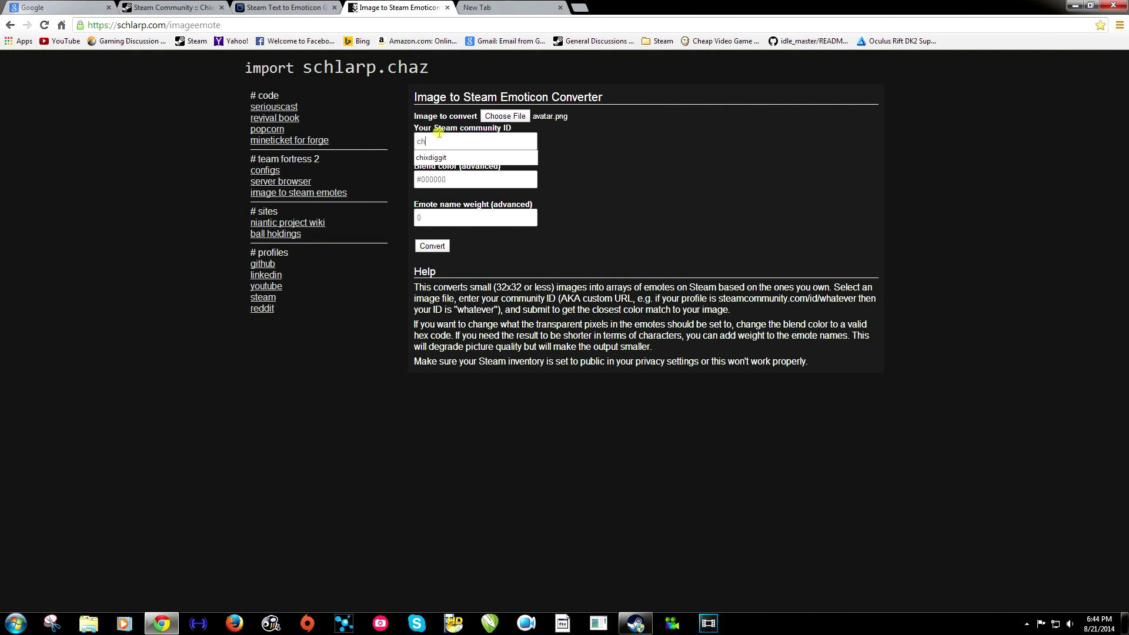
left_click(438, 158)
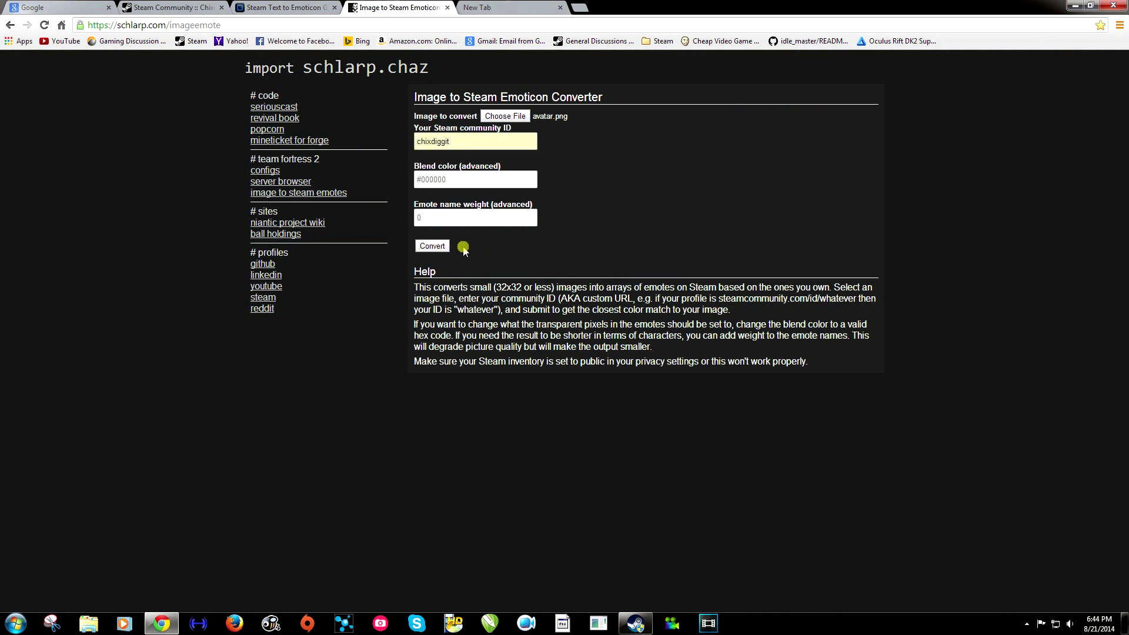
Convert avatar.png and review the resulting emoticon code and preview.
left_click(439, 247)
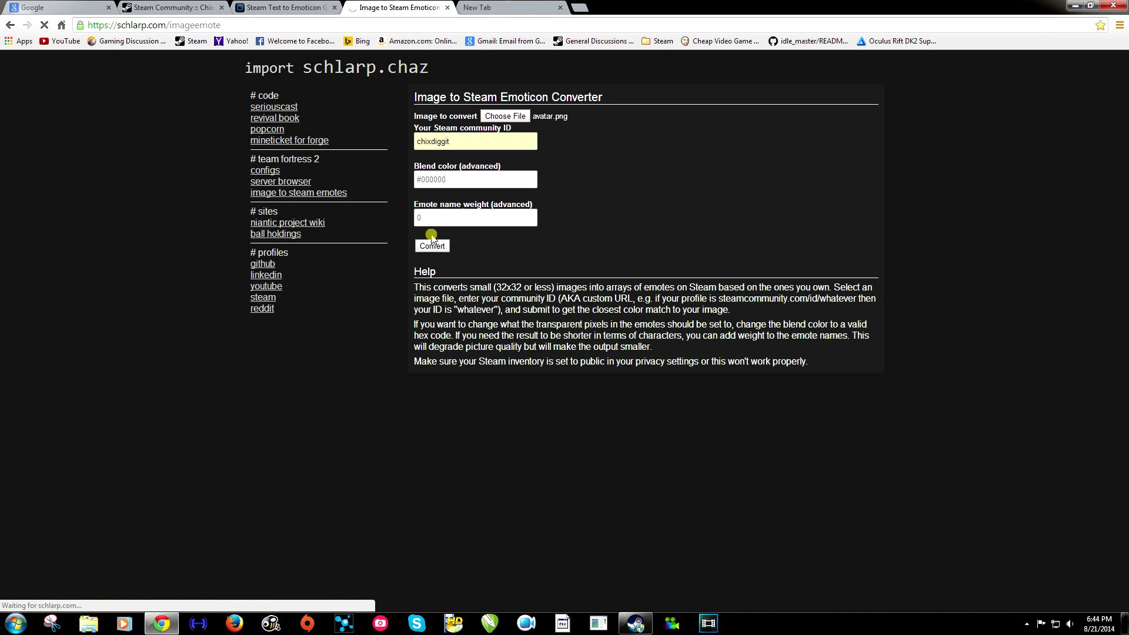
scroll(432, 236, "down", 1)
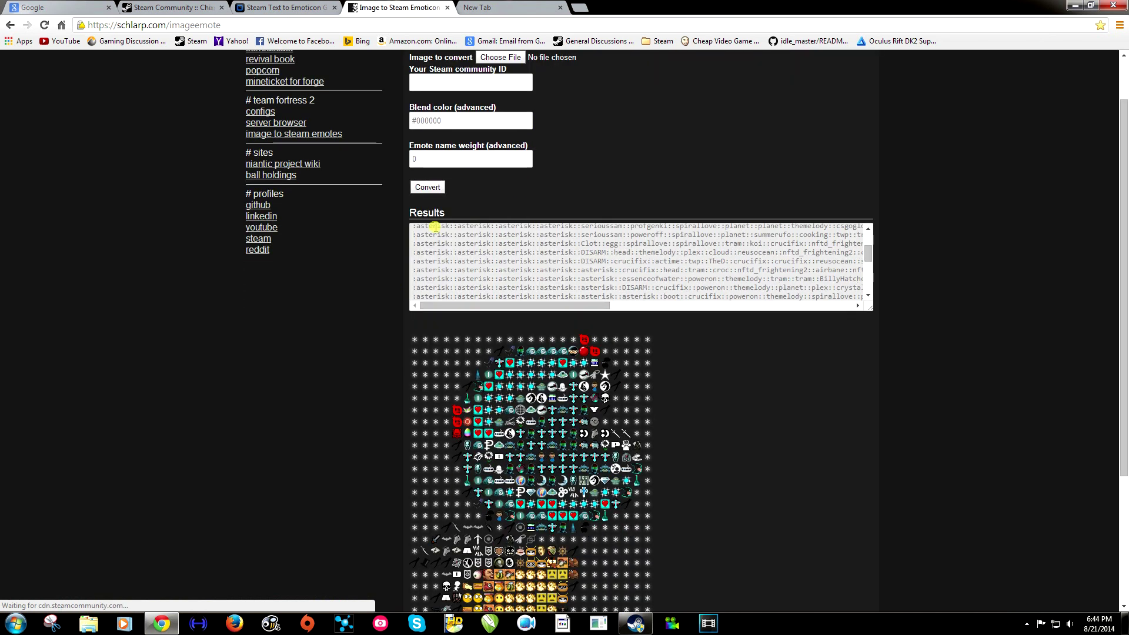
scroll(458, 234, "down", 3)
scroll(598, 259, "down", 3)
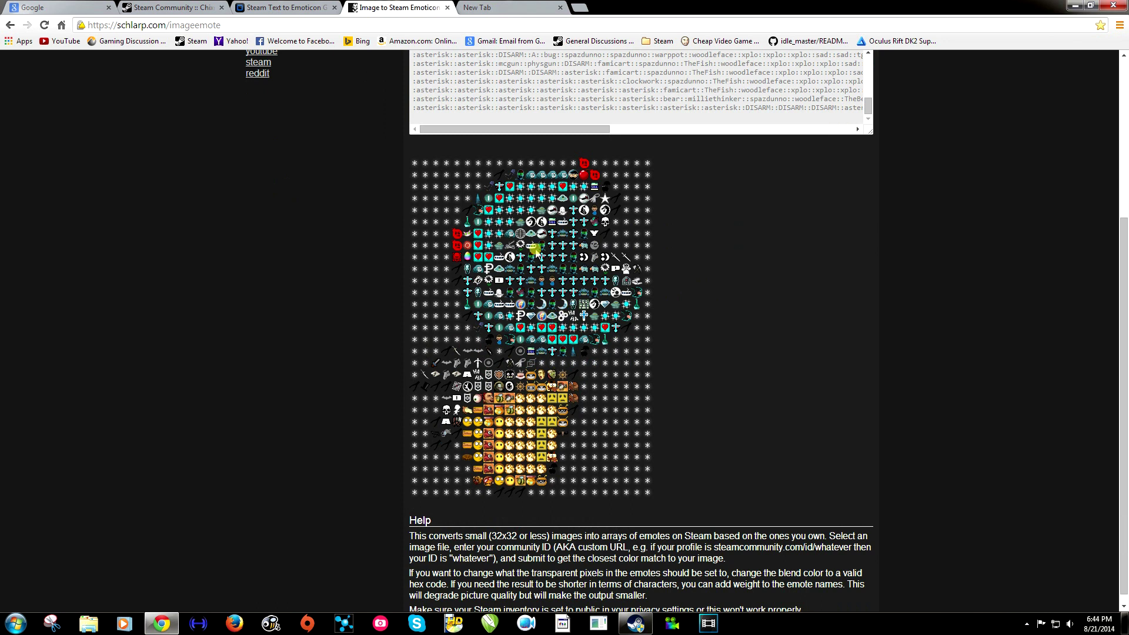
scroll(519, 233, "up", 1)
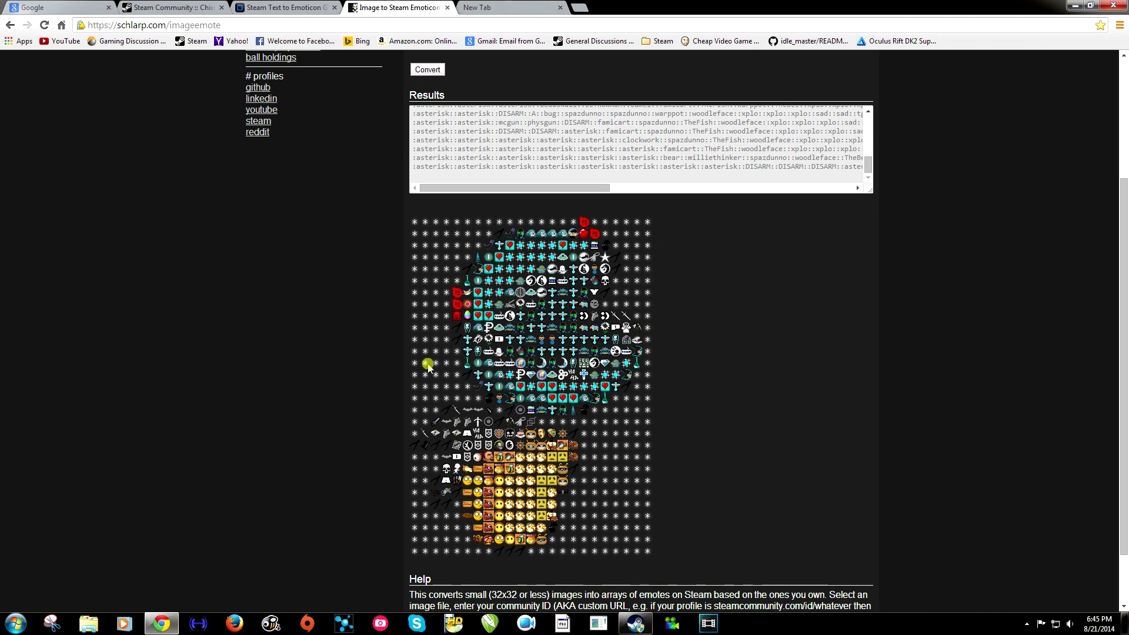
Switch to the Google homepage.
left_click(164, 625)
left_click(162, 623)
left_click(73, 7)
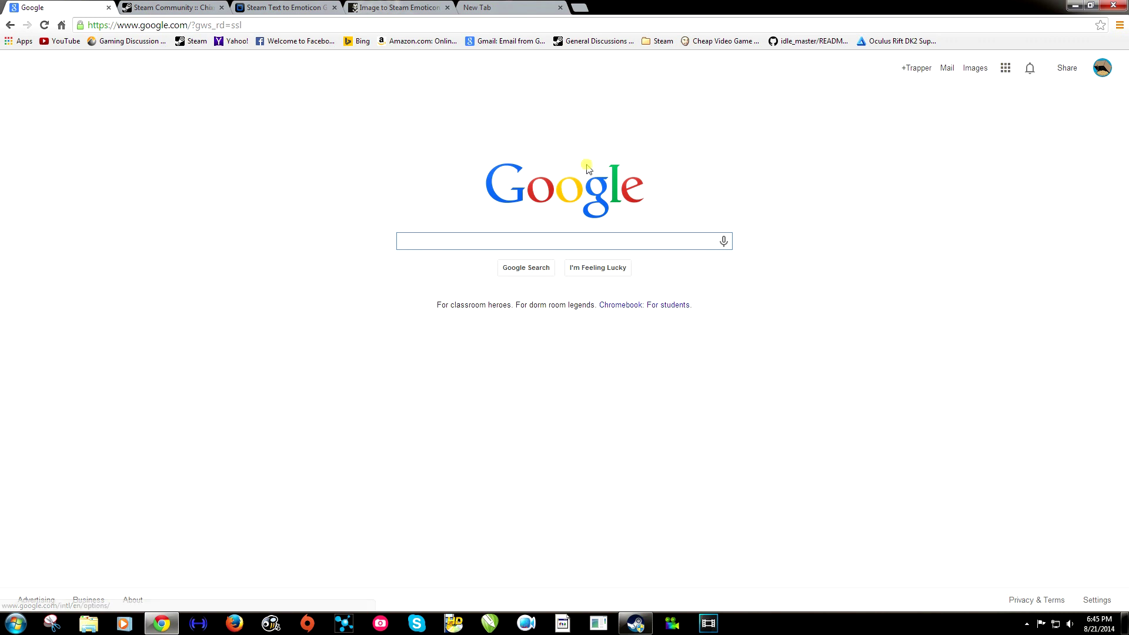
Go through the apps grid and 'Even more from Google' to Sheets under Home & Office.
left_click(1006, 68)
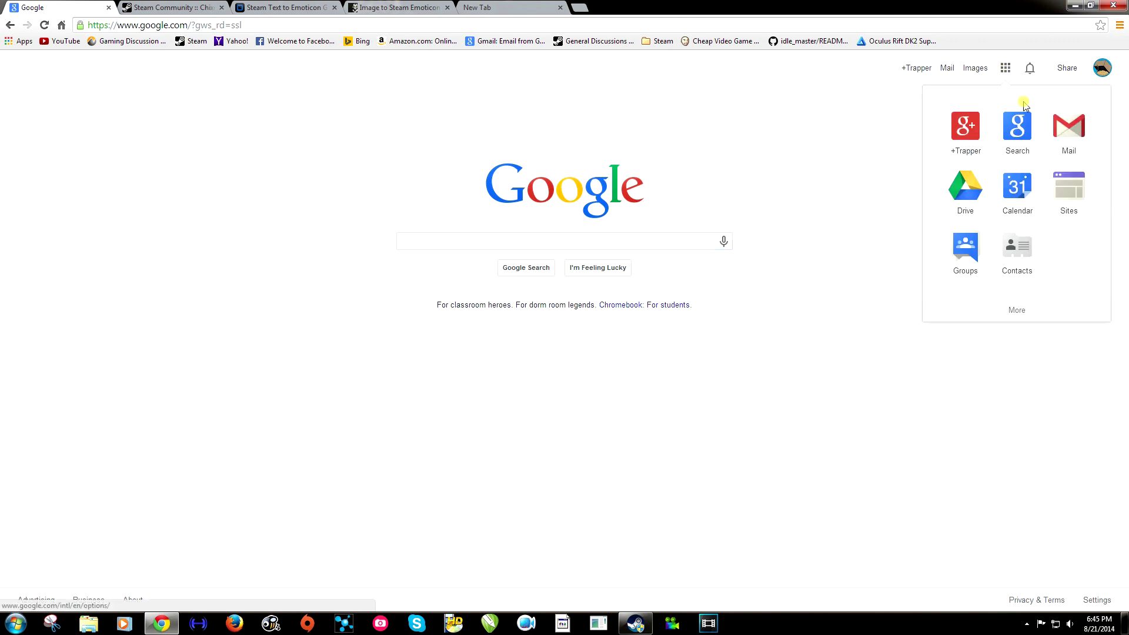
left_click(1018, 310)
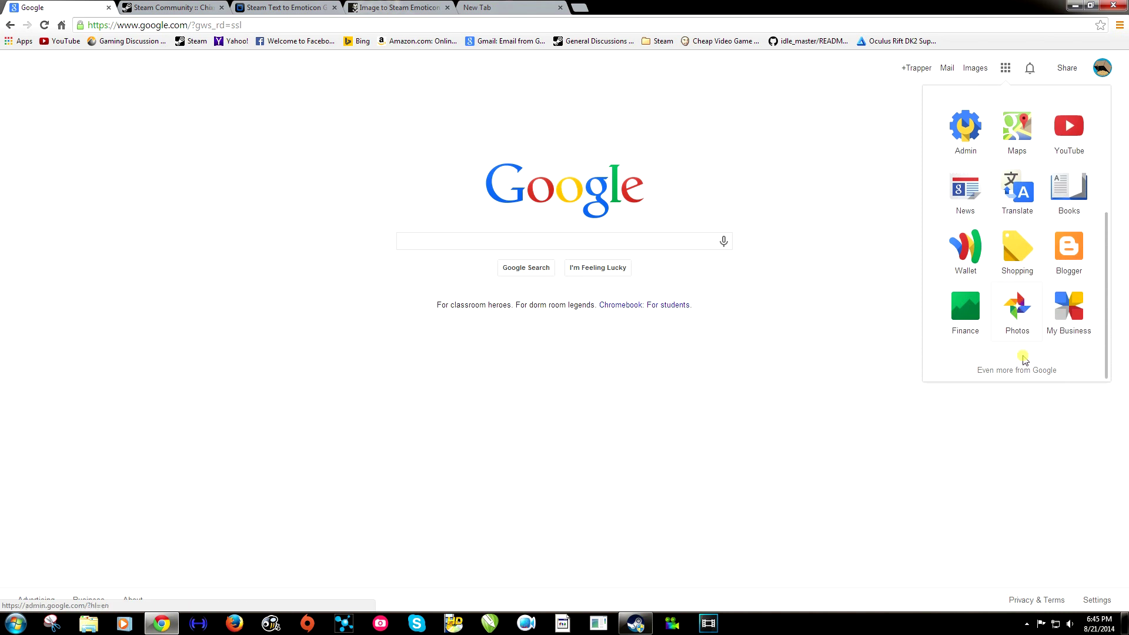
left_click(1023, 371)
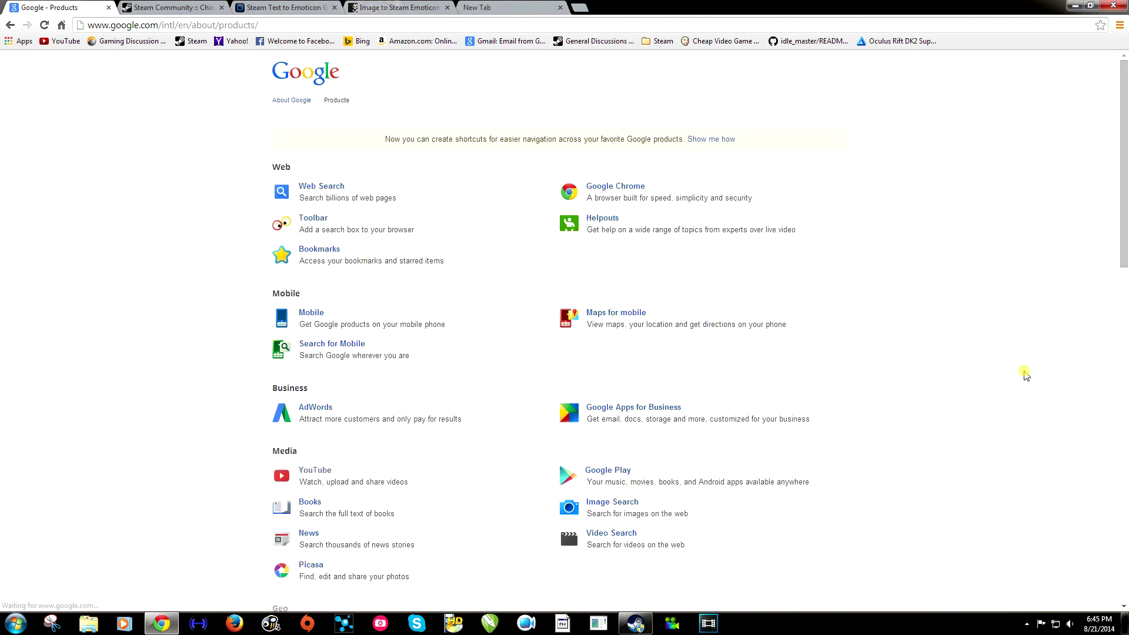
scroll(556, 266, "down", 2)
scroll(555, 267, "down", 4)
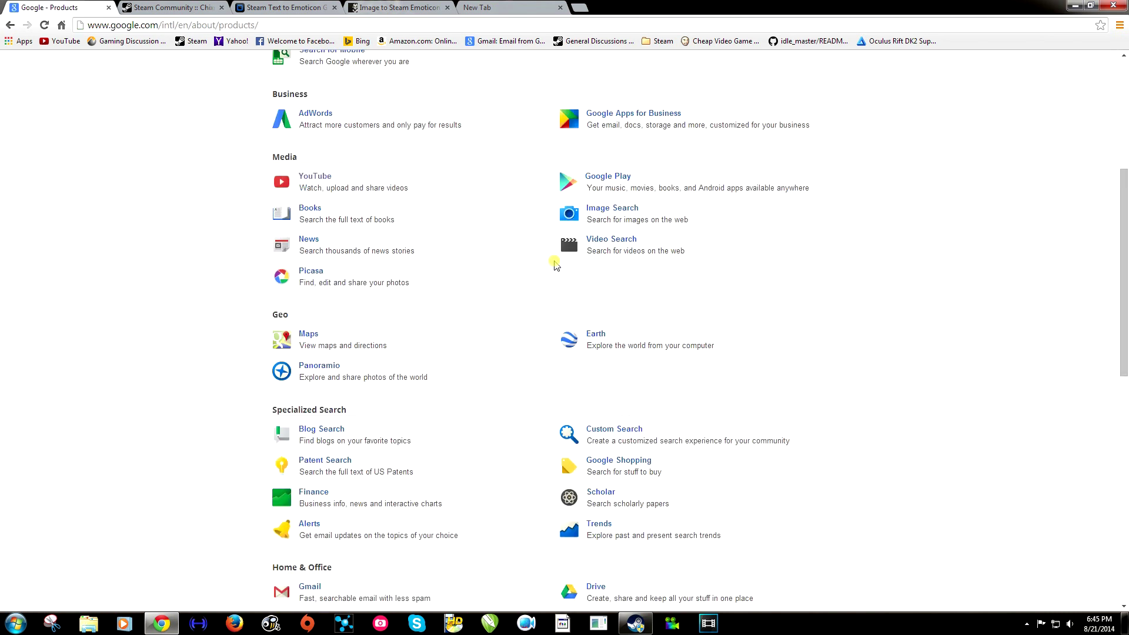
scroll(543, 323, "down", 2)
scroll(542, 327, "down", 2)
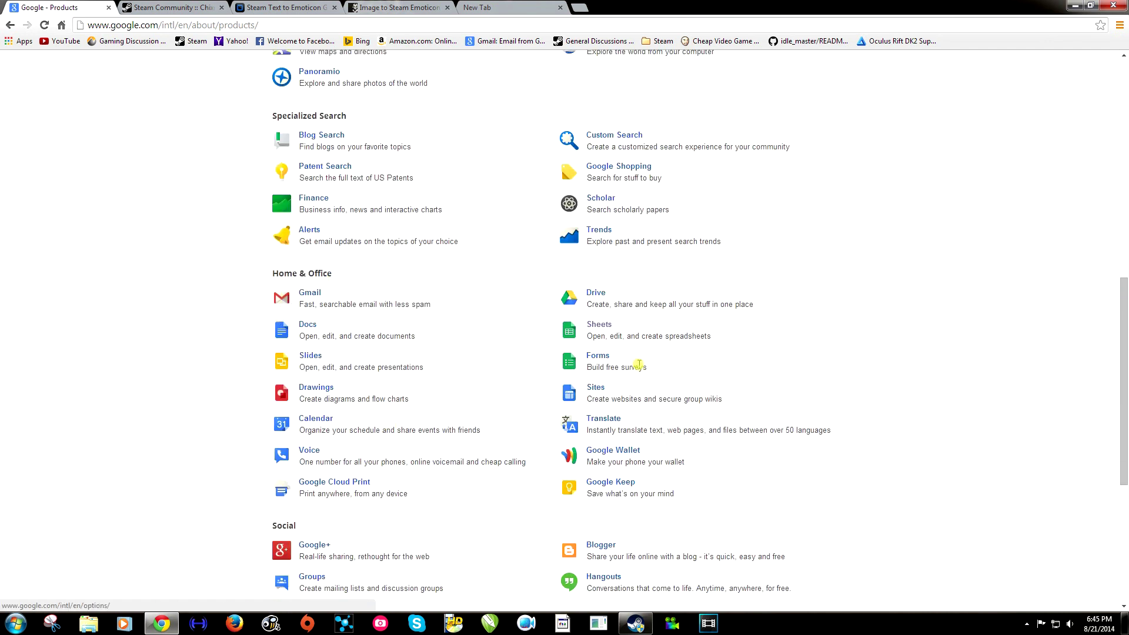
left_click(600, 327)
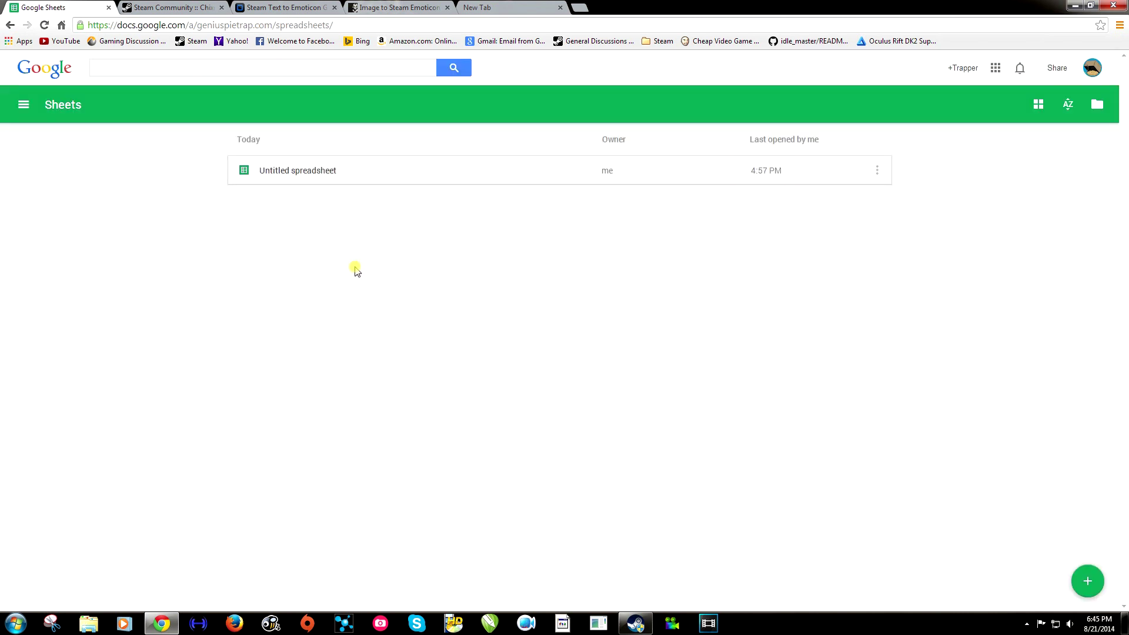
Create a blank spreadsheet and narrow columns A–Z into a small square-cell grid.
left_click(1090, 583)
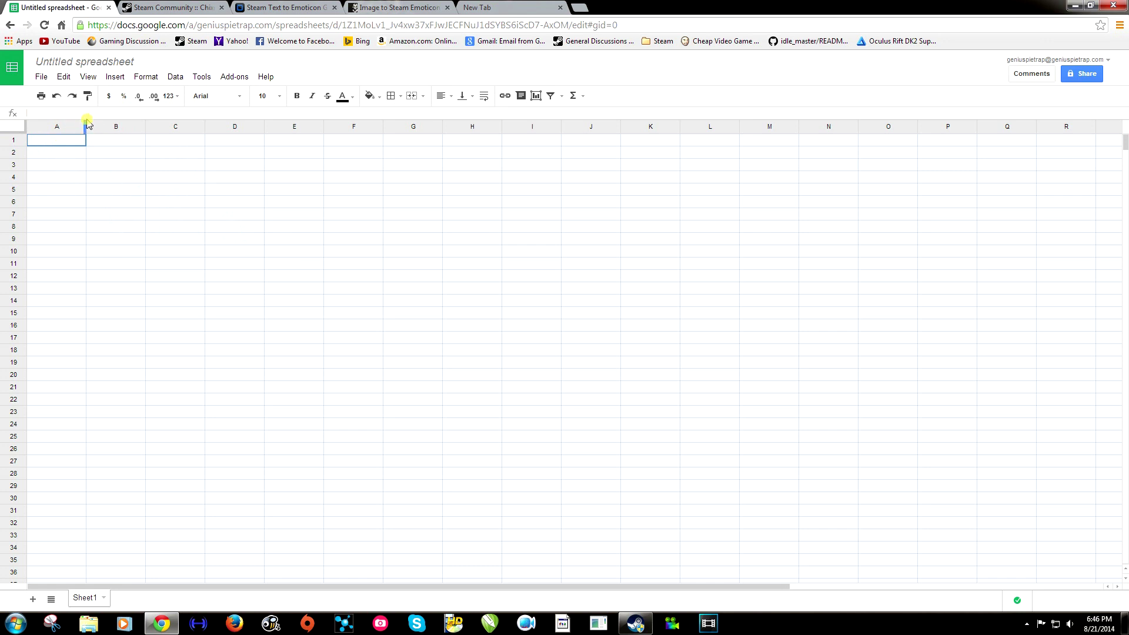
left_click_drag(86, 124, 42, 127)
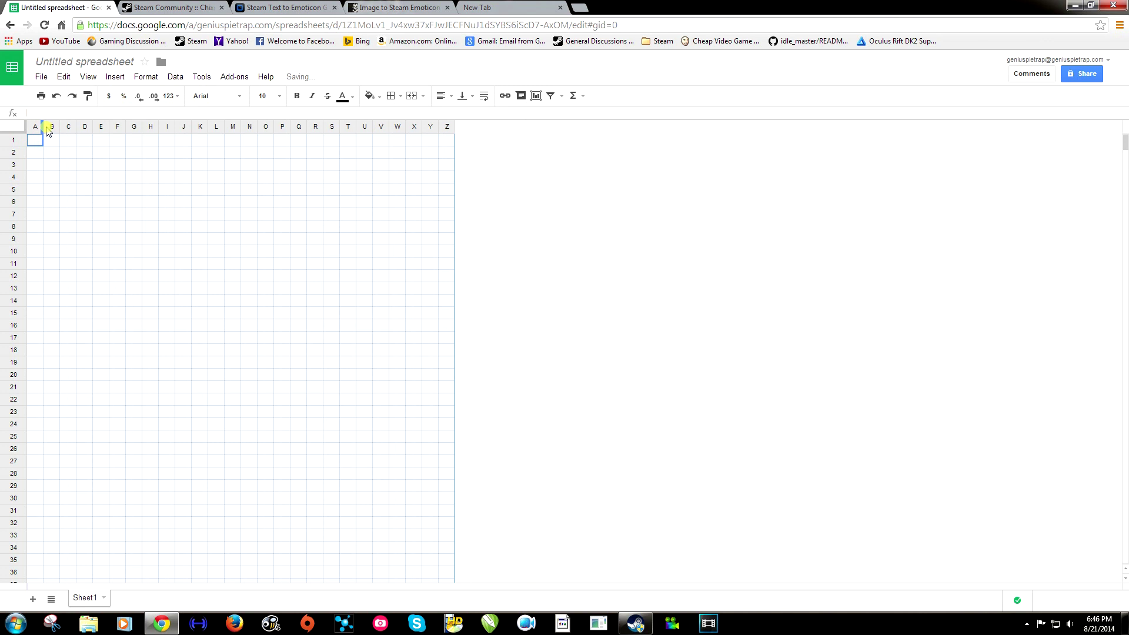
left_click(84, 202)
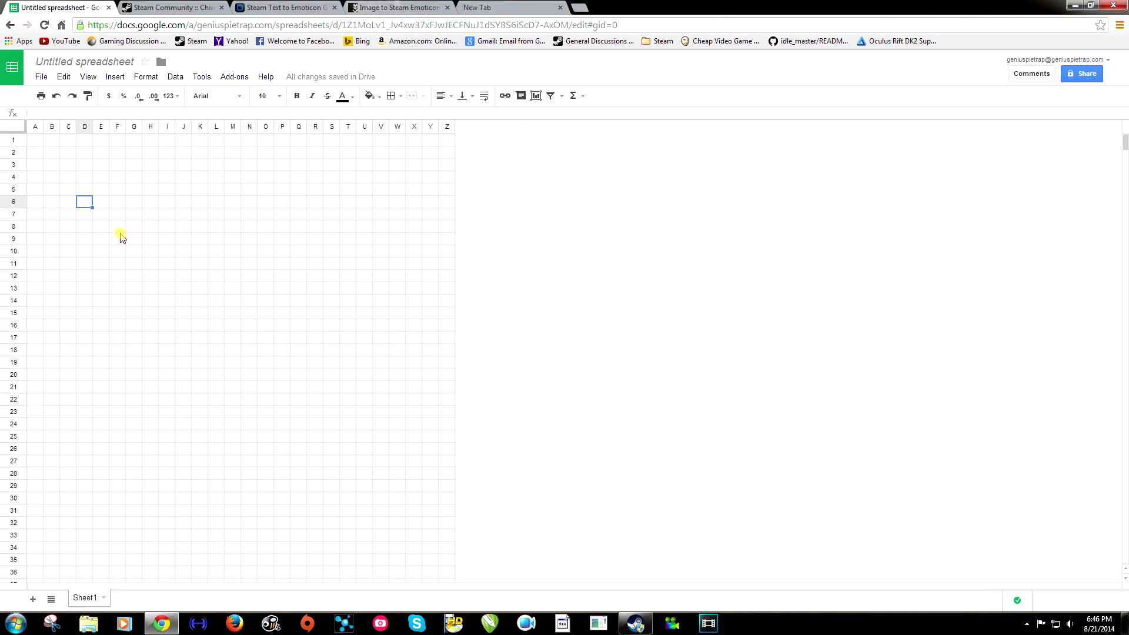
left_click(14, 127)
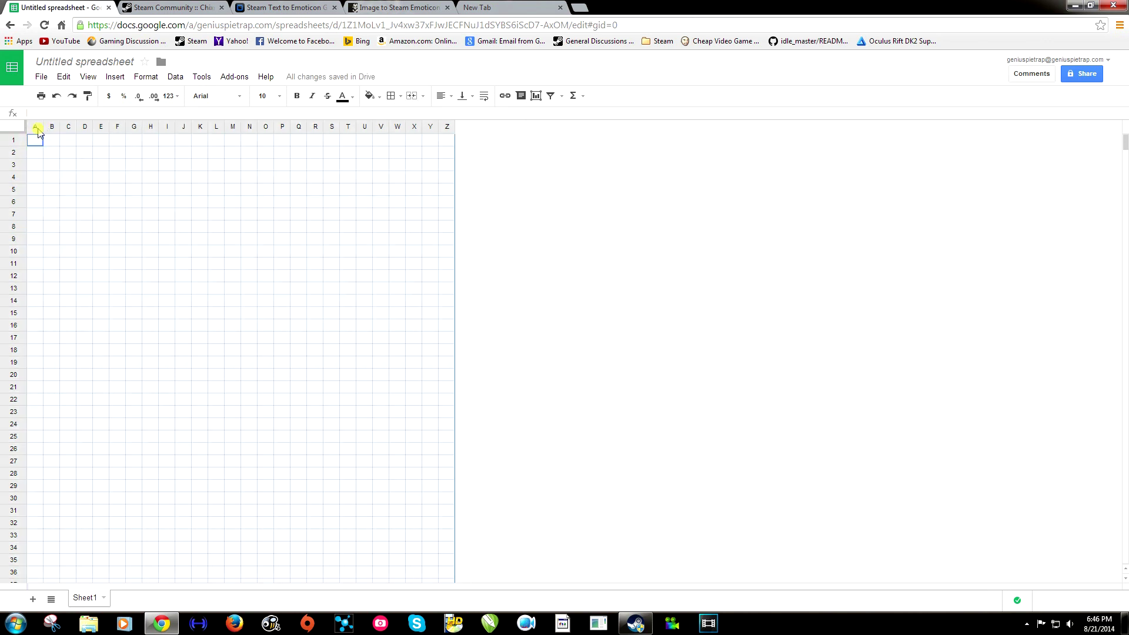
left_click_drag(44, 126, 41, 127)
left_click(66, 164)
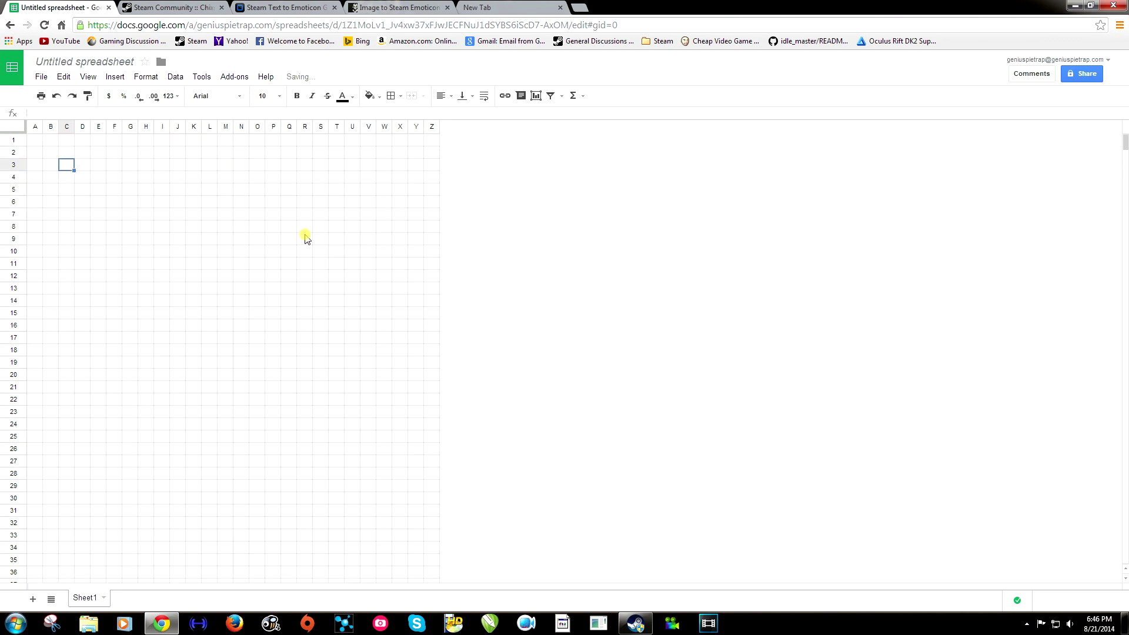
left_click(37, 141)
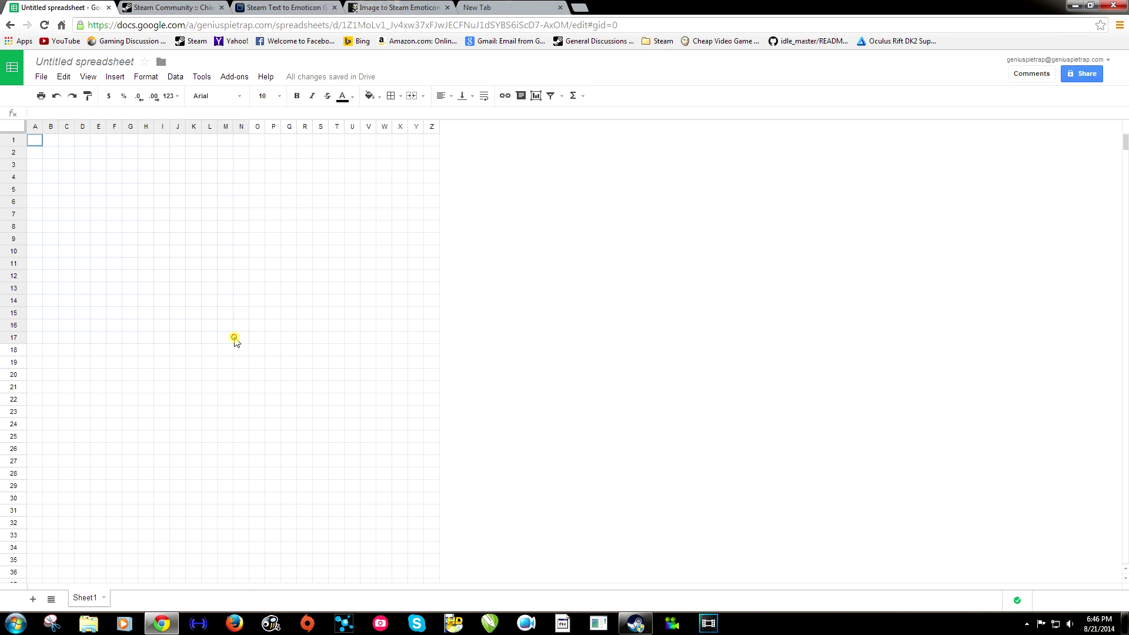
Give the block A1:N17 a solid blue fill as the pixel-art canvas.
left_click(234, 339, "shift")
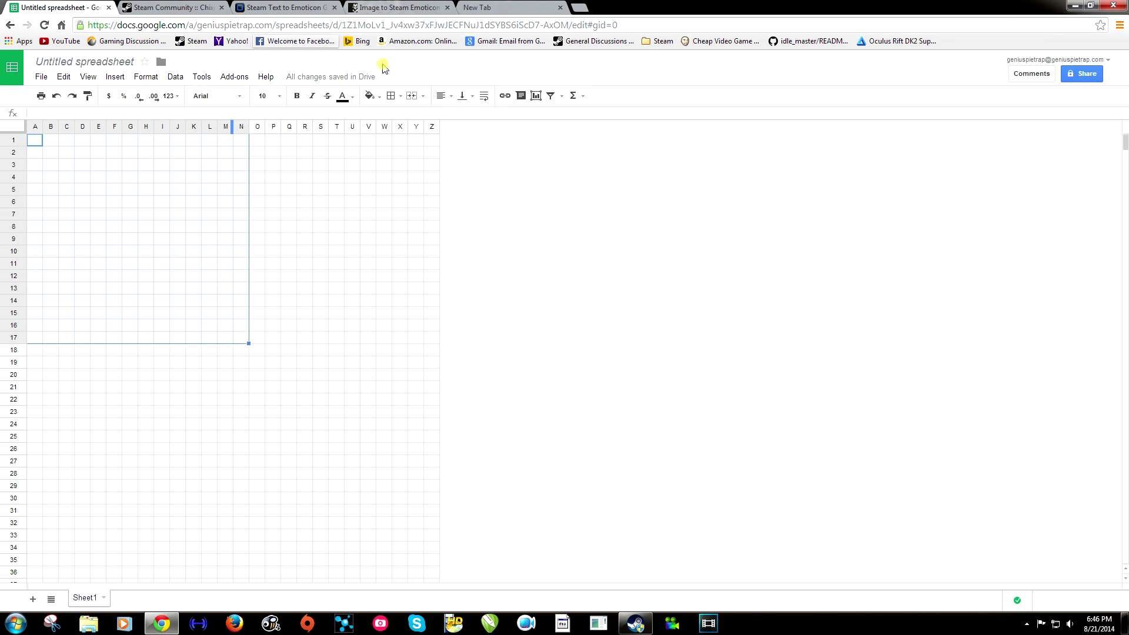
left_click(370, 98)
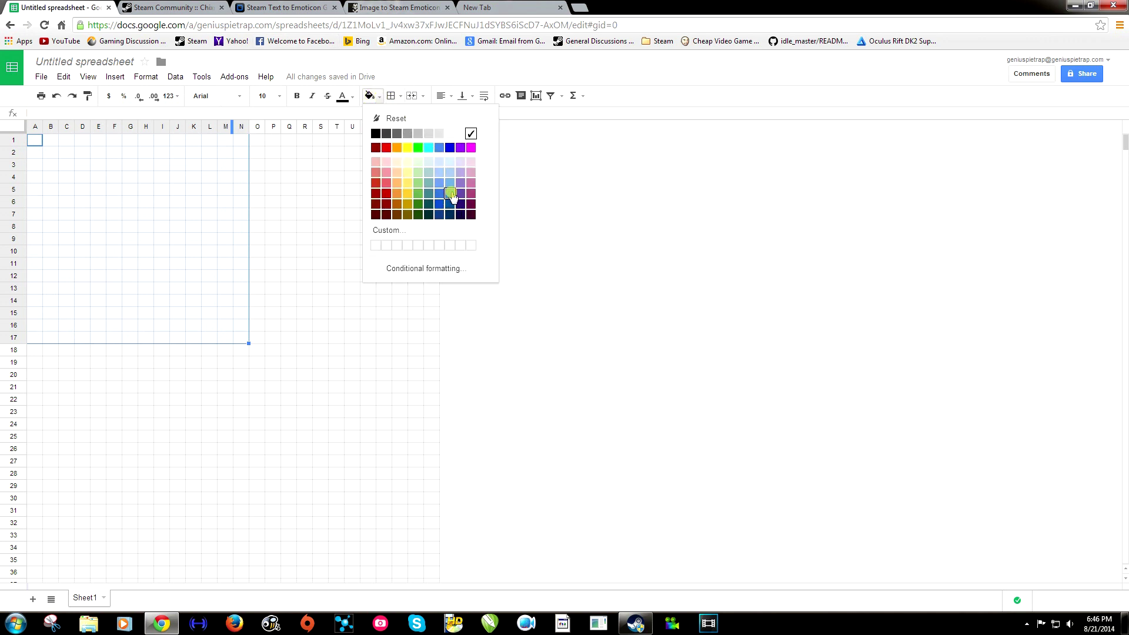
left_click(451, 194)
left_click(209, 253)
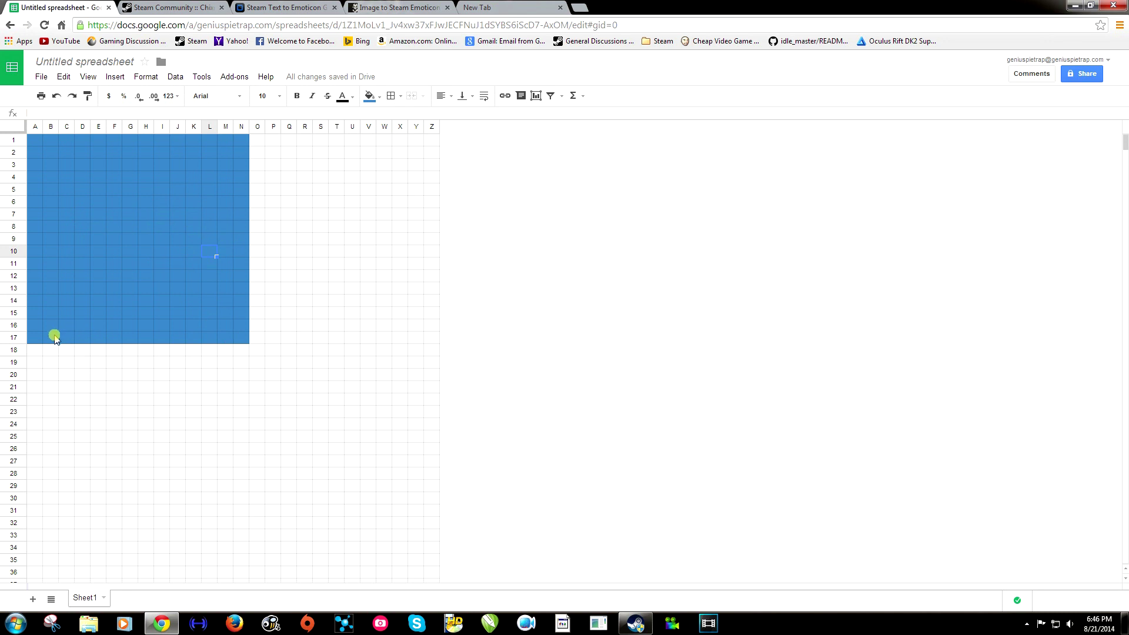
Fill the shoes grey: B17:E17, J17:M17, J16:L16 and C16:E16.
left_click_drag(52, 340, 80, 343)
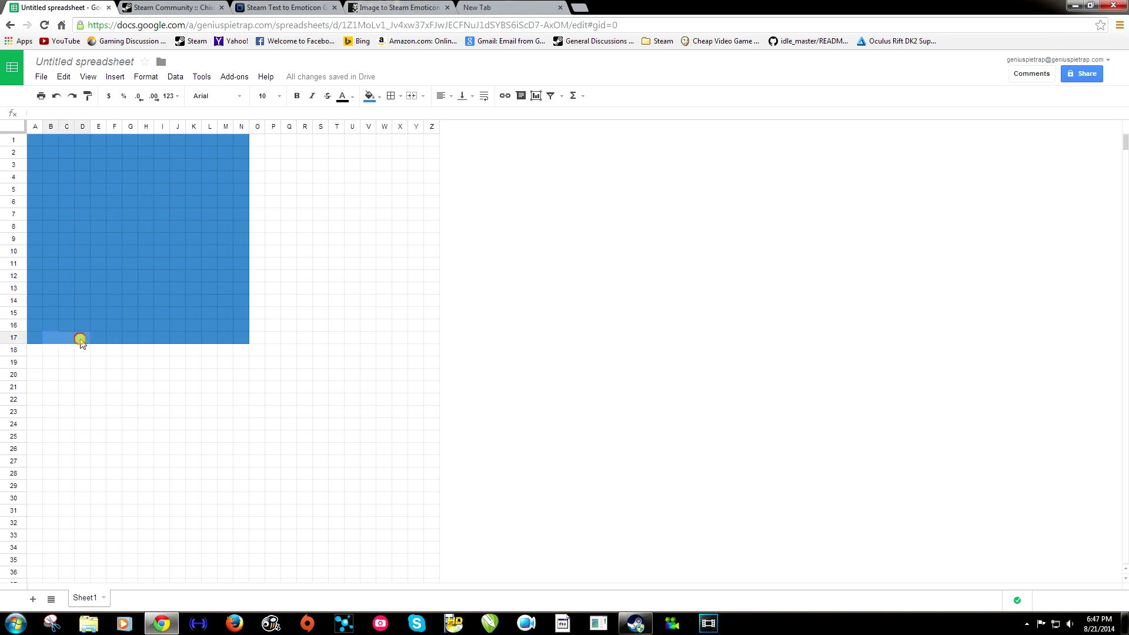
left_click_drag(80, 339, 101, 338)
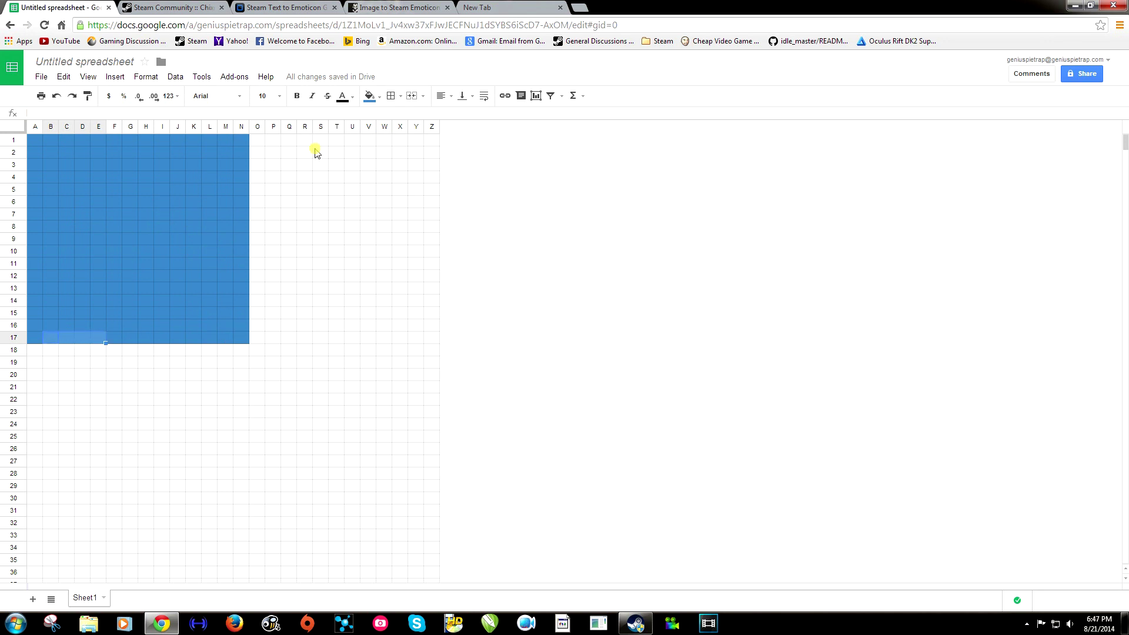
left_click(380, 100)
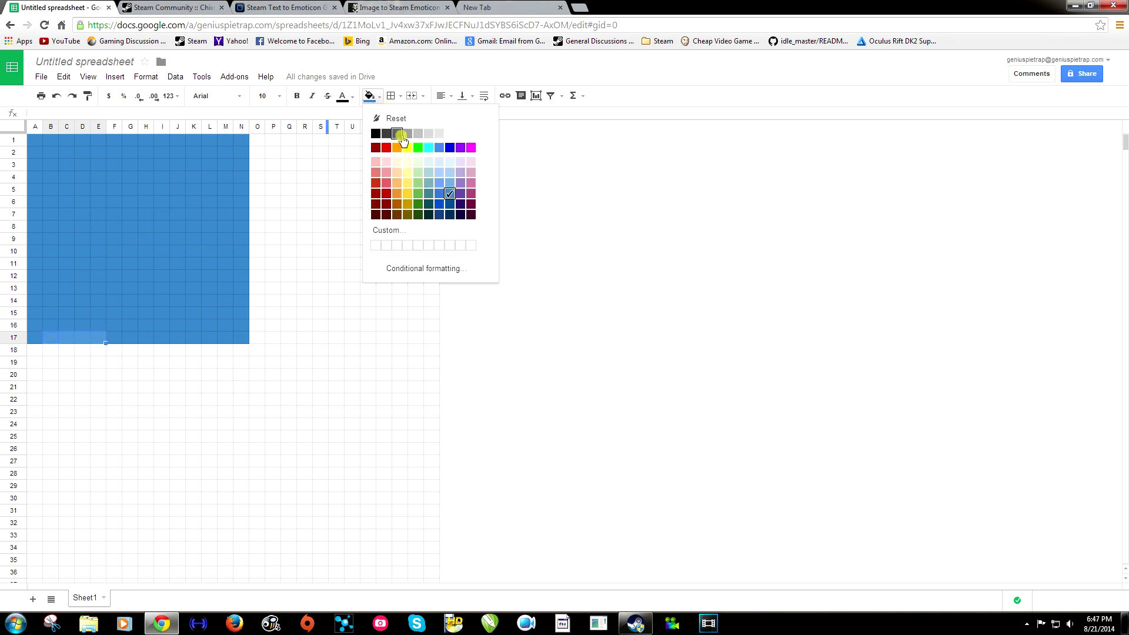
left_click(406, 135)
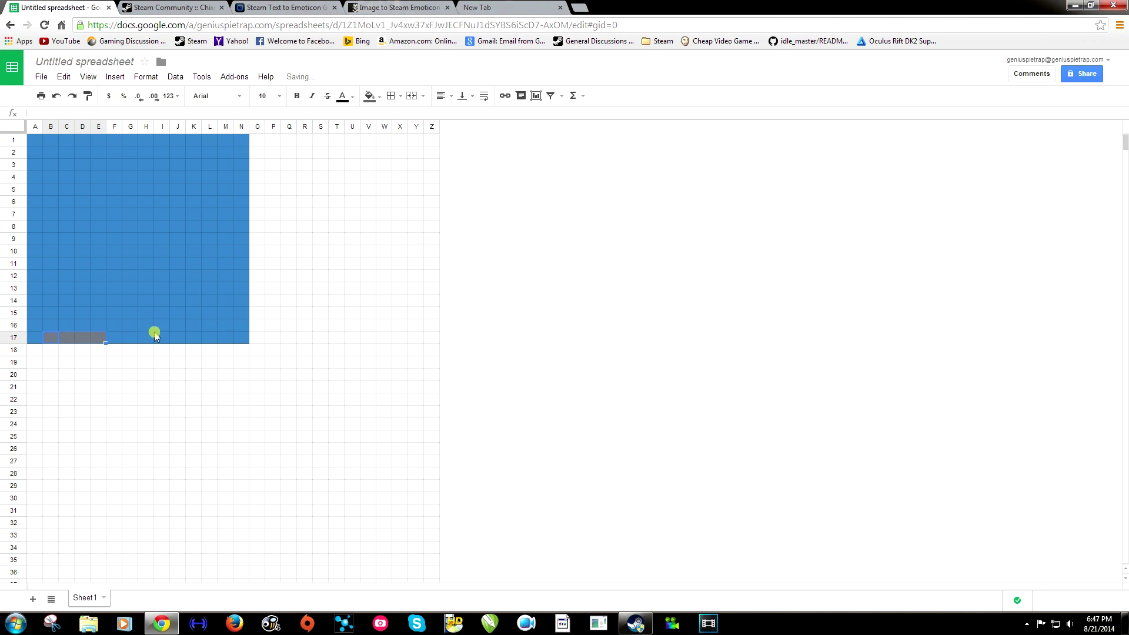
mouse_move(219, 337)
left_mouse_down()
mouse_move(177, 338)
mouse_move(189, 322)
mouse_move(208, 325)
left_mouse_up()
left_click(369, 96)
left_click(406, 135)
left_click(369, 96)
left_click(405, 135)
left_click_drag(92, 325, 121, 299)
left_click(369, 96)
left_click(406, 135)
Colour the overall legs D14:F15 and I14:K15 red.
left_click(369, 96)
left_click(374, 147)
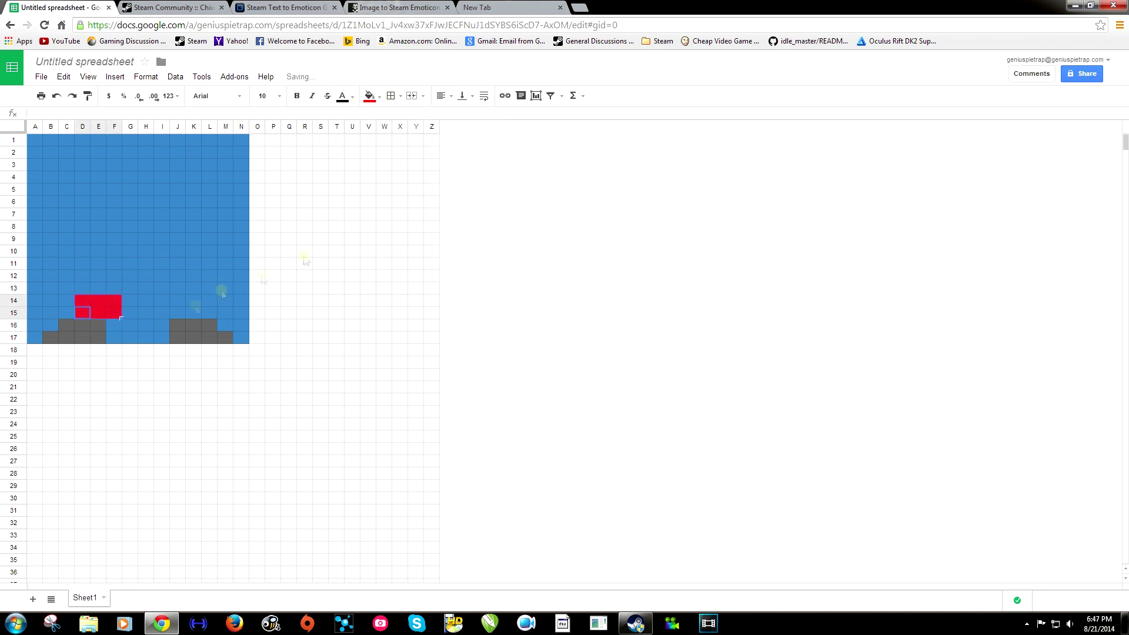
mouse_move(194, 311)
left_mouse_down()
mouse_move(169, 318)
mouse_move(194, 301)
left_mouse_up()
left_click(369, 96)
left_click(374, 147)
left_click(194, 277)
Fill D13:K13 red, then set the end cells D13 and K13 back to blue.
left_click_drag(81, 290, 189, 290)
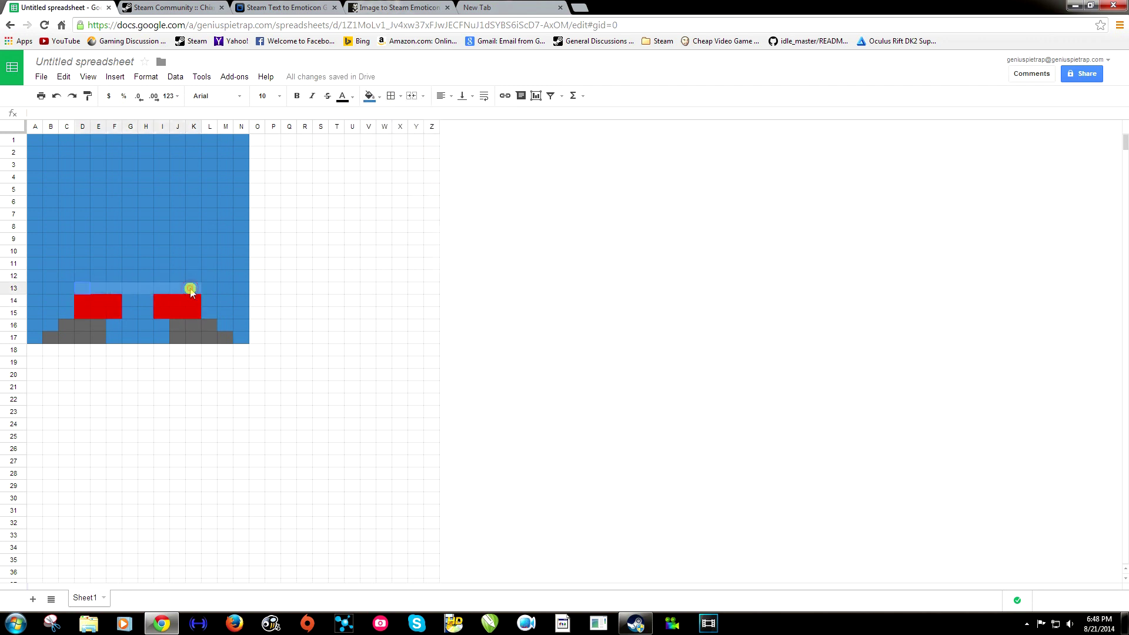
left_click(369, 96)
left_click(374, 147)
left_click(97, 279)
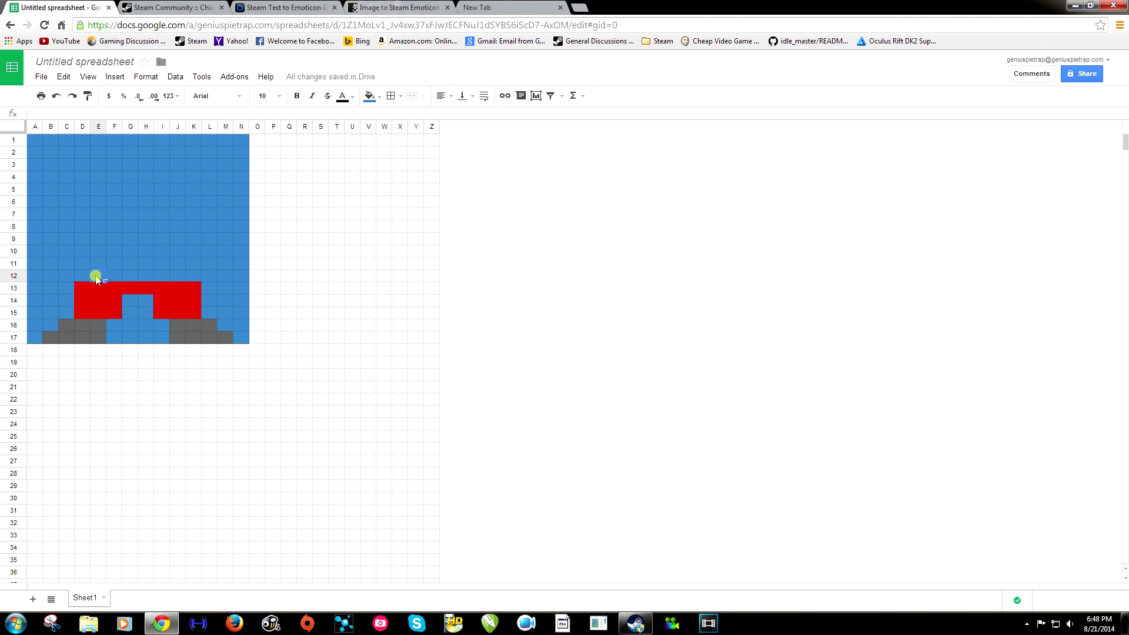
left_click(83, 288)
left_click(370, 95)
left_click(440, 147)
left_click(194, 289)
left_click(369, 96)
left_click(439, 147)
left_click(257, 263)
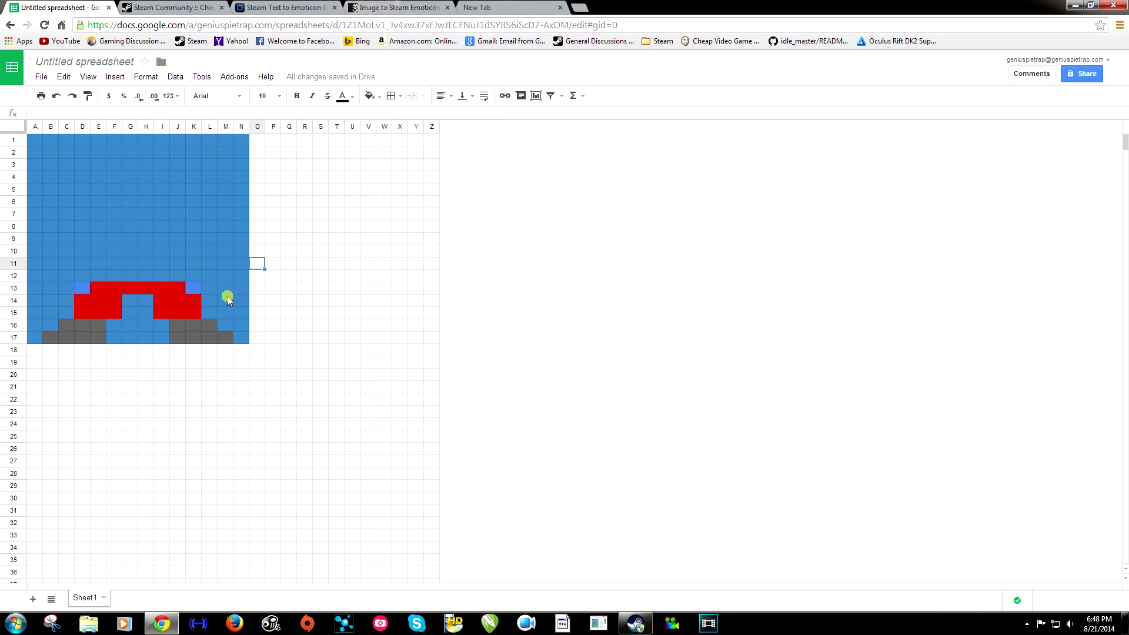
Colour E12:J12 and F11:I11 red for the overall bib.
left_click_drag(97, 276, 178, 276)
left_click(369, 96)
left_click(387, 147)
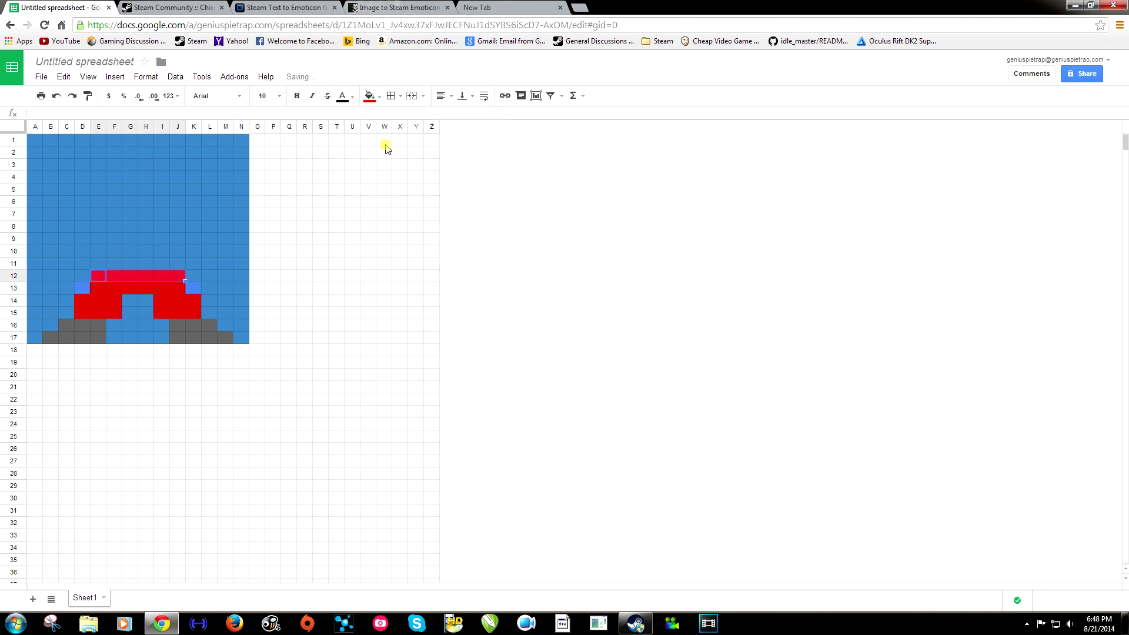
left_click_drag(114, 264, 162, 265)
left_click(370, 96)
left_click(386, 148)
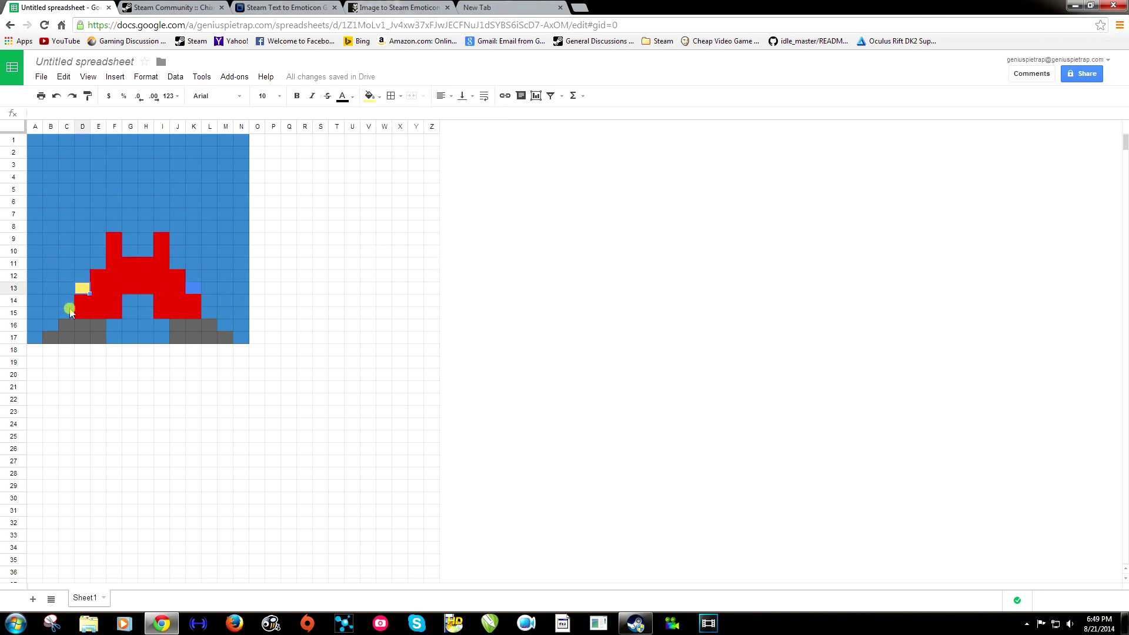
left_click_drag(69, 303, 55, 270)
Colour the left hand yellow and fill K10:L11, K12 and M11 grey.
left_click(369, 96)
left_click(407, 180)
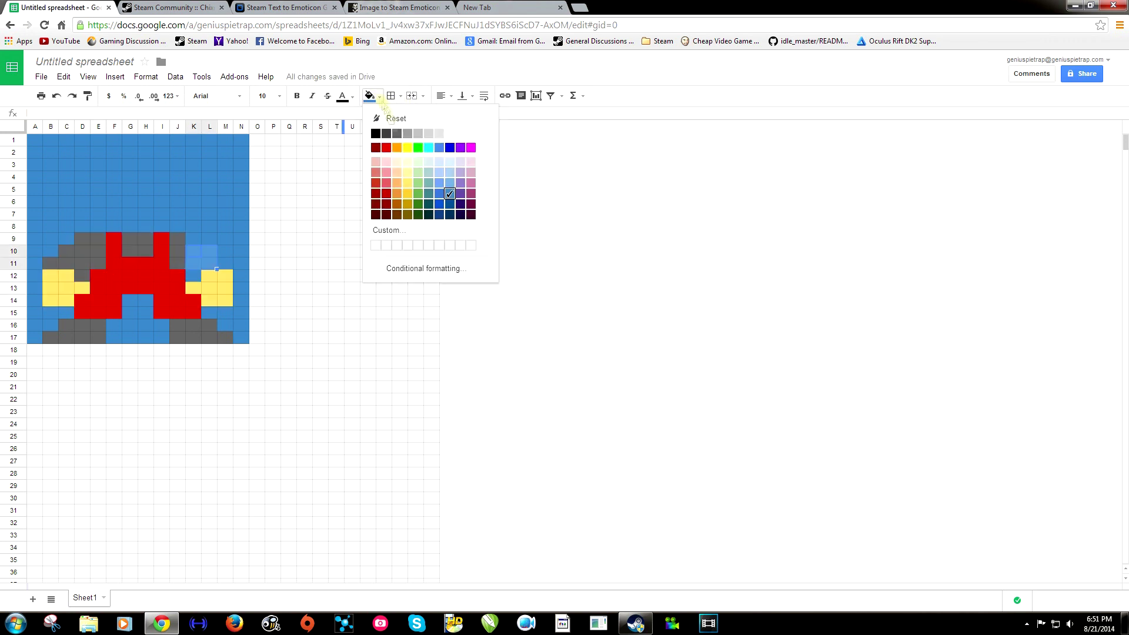
left_click(397, 133)
left_click(194, 276)
left_click(370, 96)
left_click(397, 134)
left_click(226, 266)
left_click(369, 96)
left_click(397, 134)
Fill the face cells E8:L8 and E7:H7 yellow.
left_click(142, 203)
left_click(101, 229)
left_click_drag(101, 231, 194, 227)
left_click(369, 96)
left_click(407, 179)
left_click(98, 216)
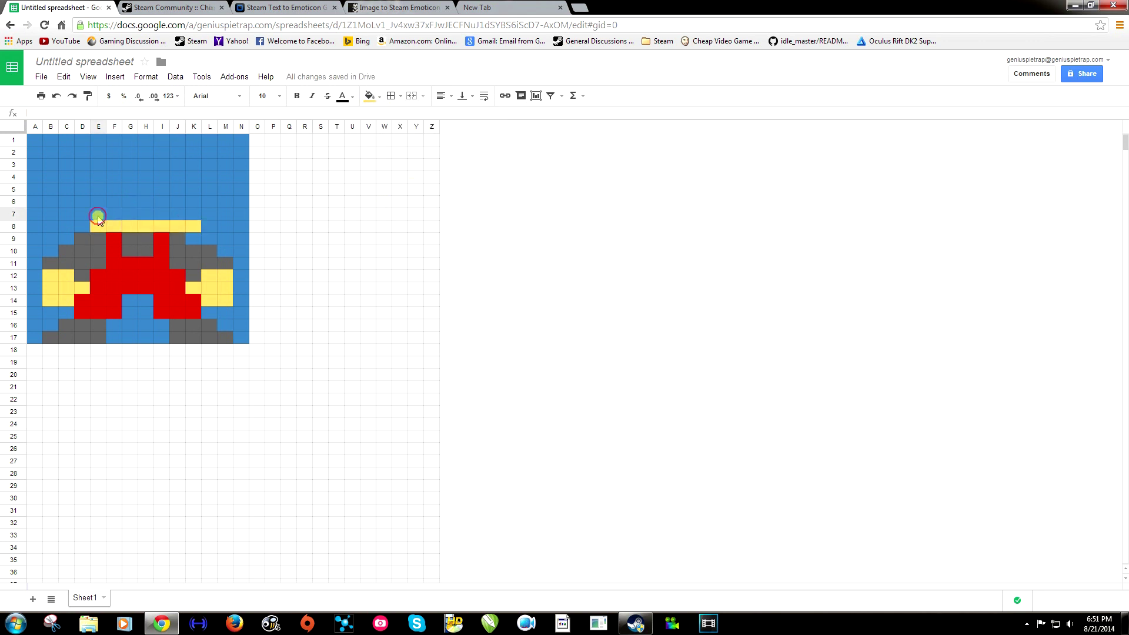
left_click_drag(98, 219, 149, 218)
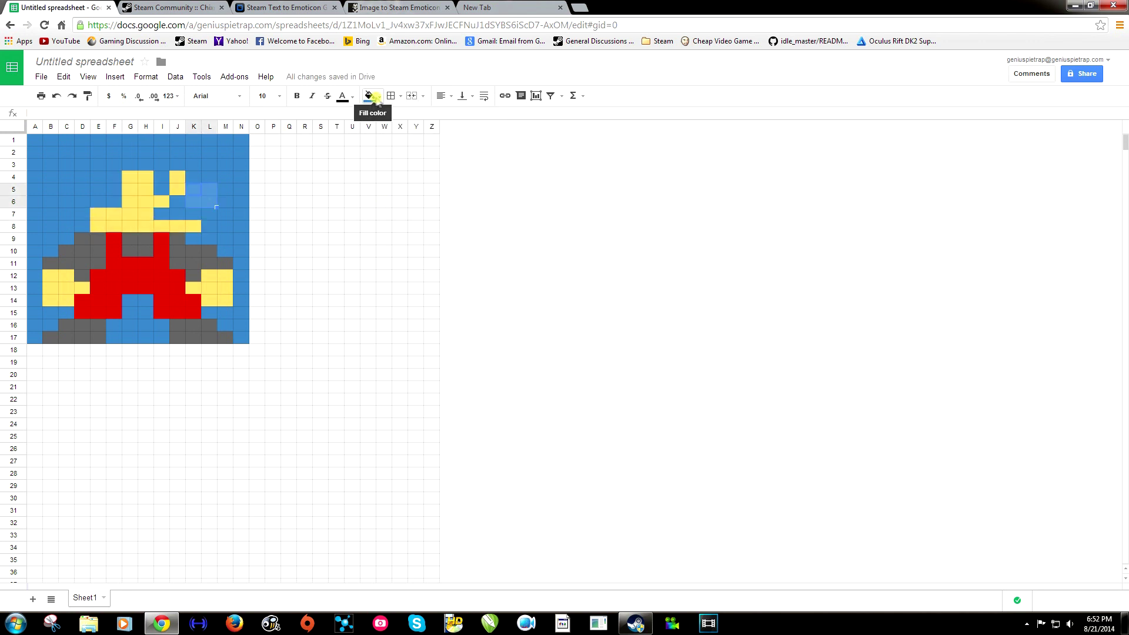
left_click(369, 96)
left_click(407, 179)
Colour the moustache I7:L7, J6 and the eye I4:I5 dark grey.
left_click_drag(162, 214, 208, 213)
left_click(369, 96)
left_click(400, 135)
left_click(177, 202)
left_click(369, 96)
left_click(400, 135)
left_click_drag(162, 176, 99, 201)
left_click(370, 96)
left_click(400, 136)
Fill the hair cells E6:F6, C7:D7 and C5:C6 dark grey.
left_click(119, 203)
left_click(369, 95)
left_click(400, 135)
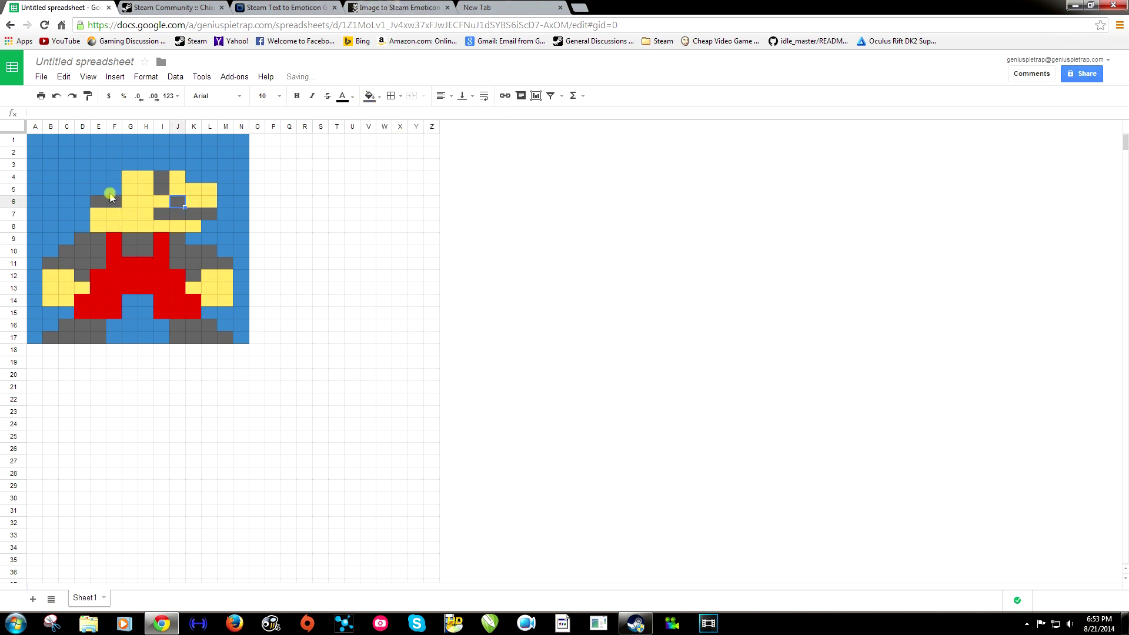
left_click_drag(82, 214, 66, 213)
left_click(369, 96)
left_click(397, 135)
left_click(68, 202)
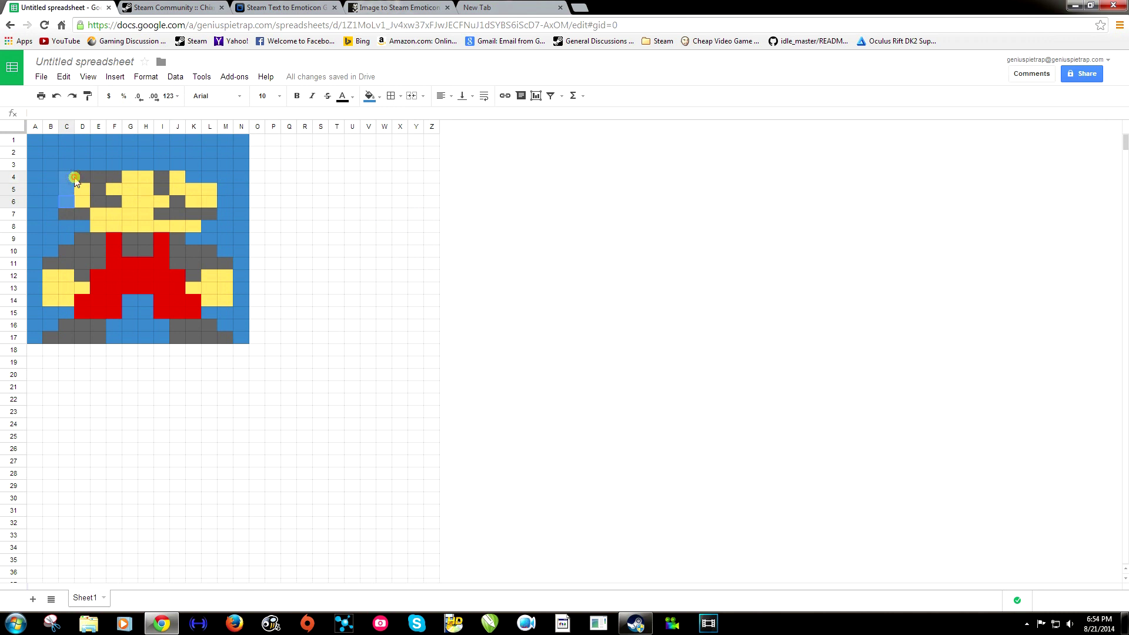
left_click_drag(74, 179, 212, 165)
left_click(369, 95)
left_click(397, 134)
Colour the cap brim D3:M3 and cap top E2:I2 red.
key("ctrl+v")
left_click(99, 150)
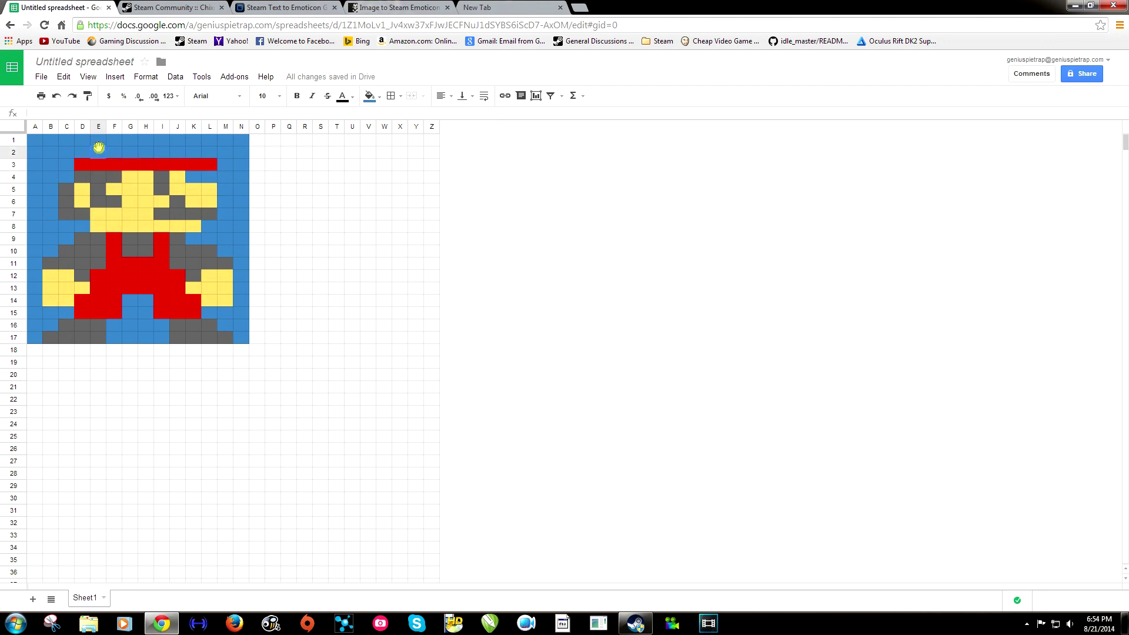
left_click_drag(99, 147, 162, 156)
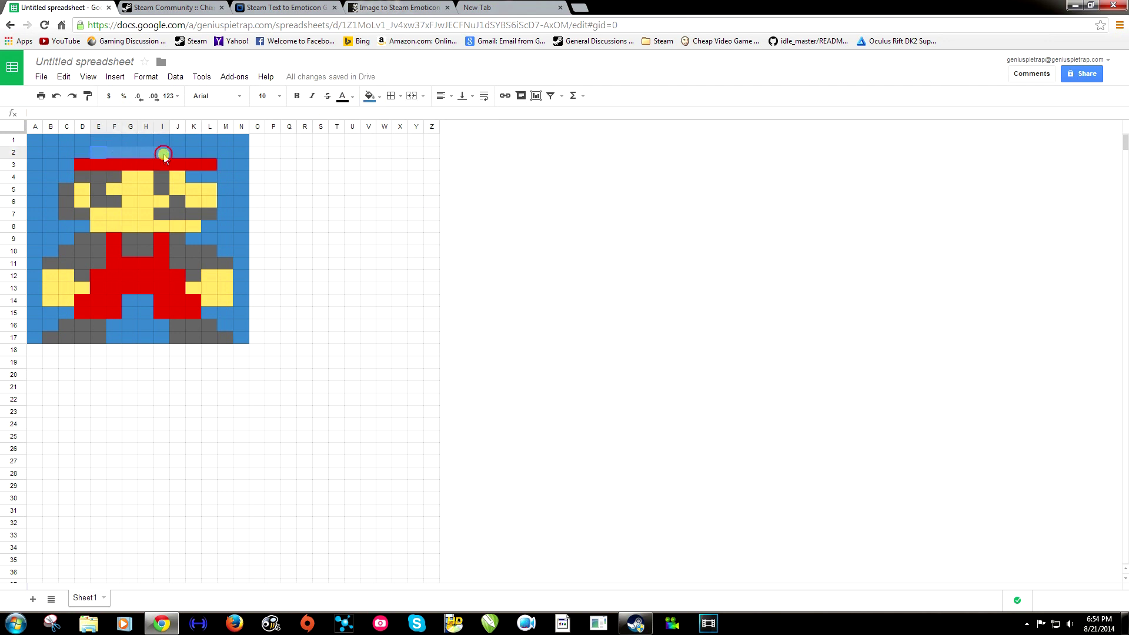
left_click(381, 96)
left_click(387, 147)
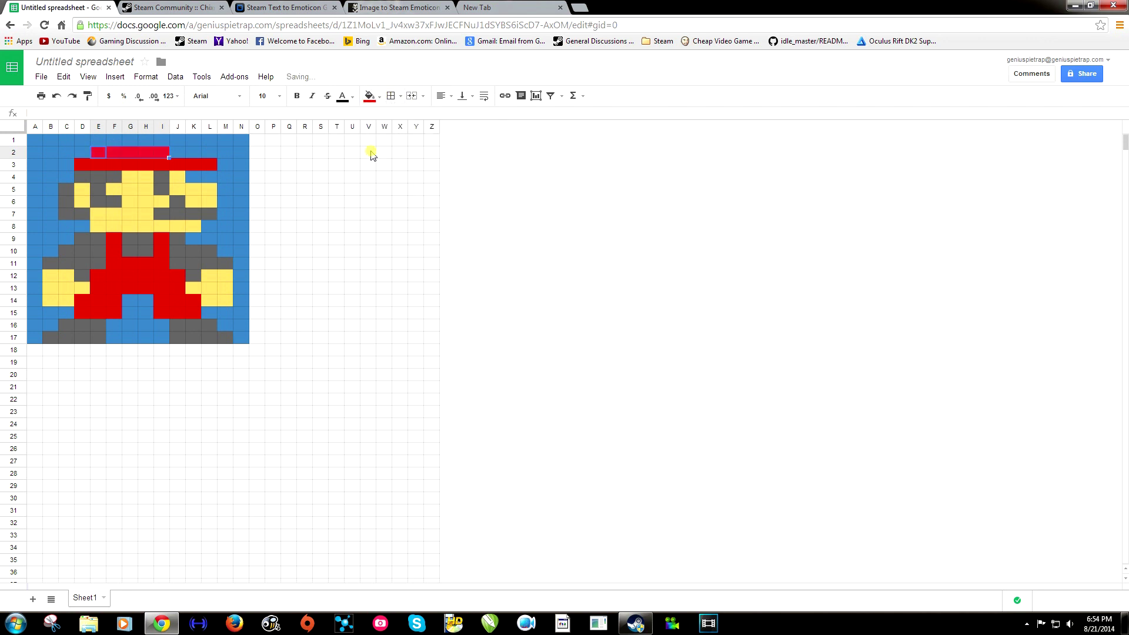
left_click(166, 203)
left_click(212, 240)
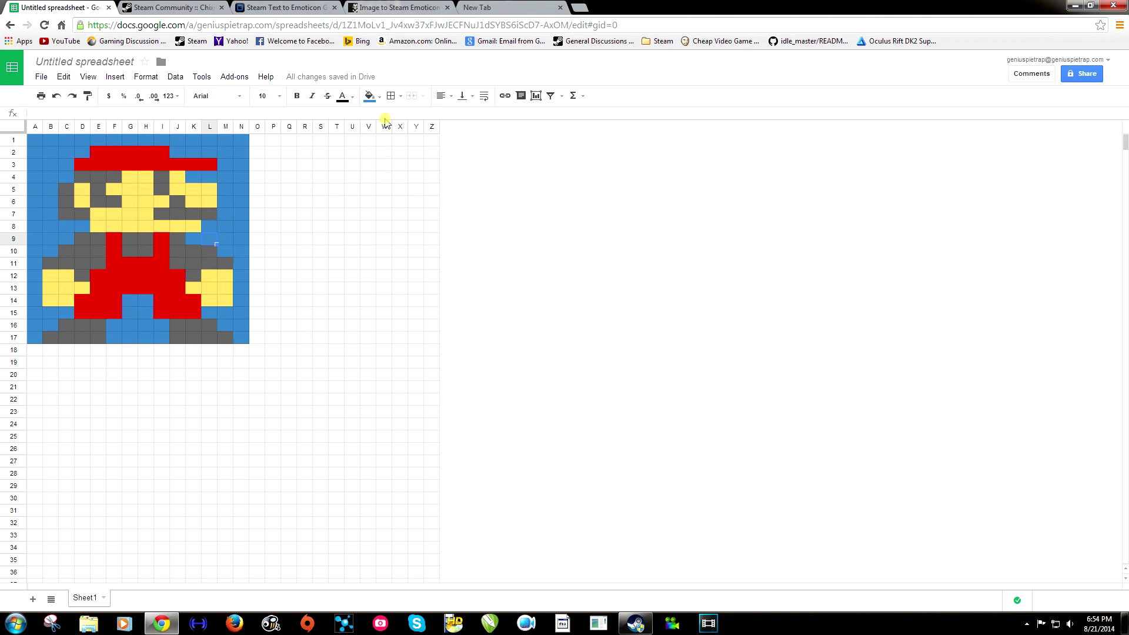
Fill cells F12 and I12 yellow as the overall buttons.
left_click(114, 278)
left_click(379, 99)
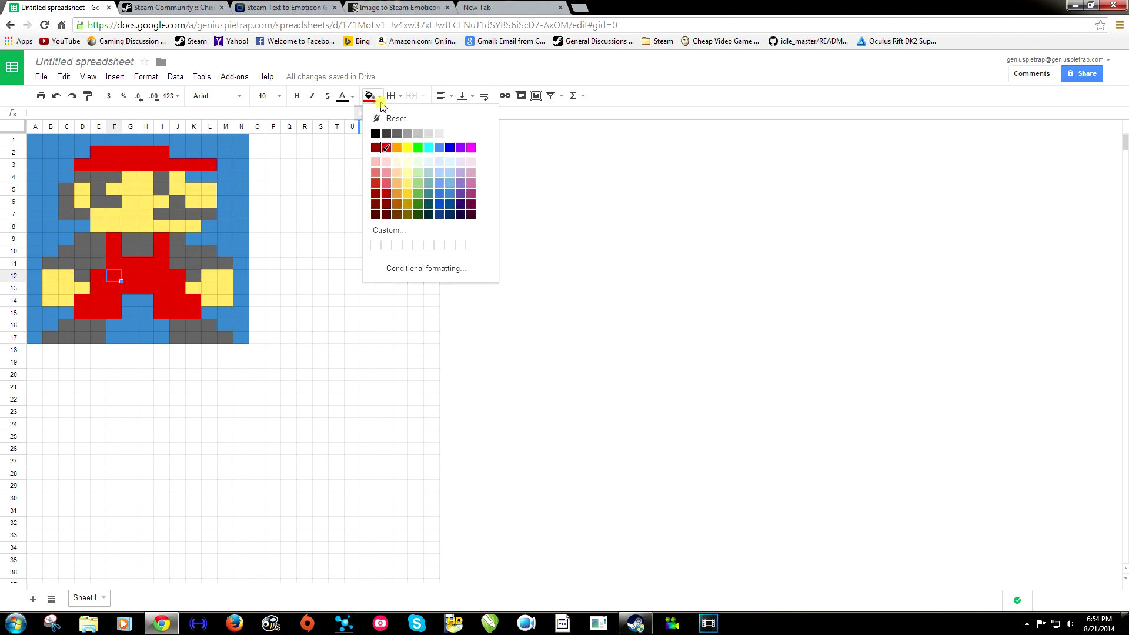
left_click(409, 153)
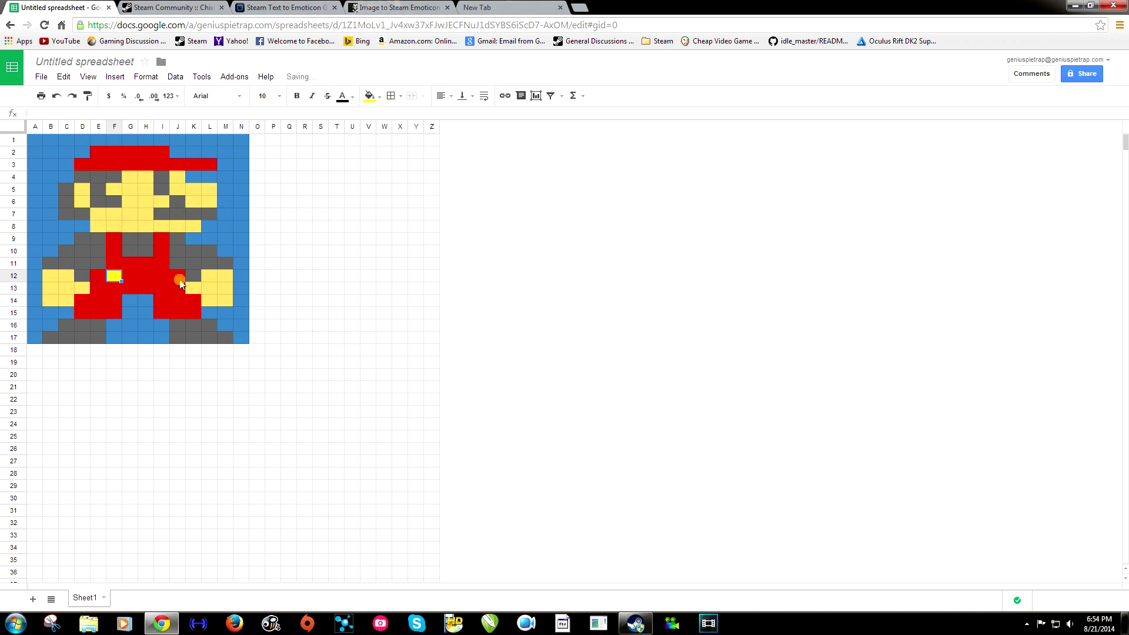
left_click(162, 276)
left_click(380, 97)
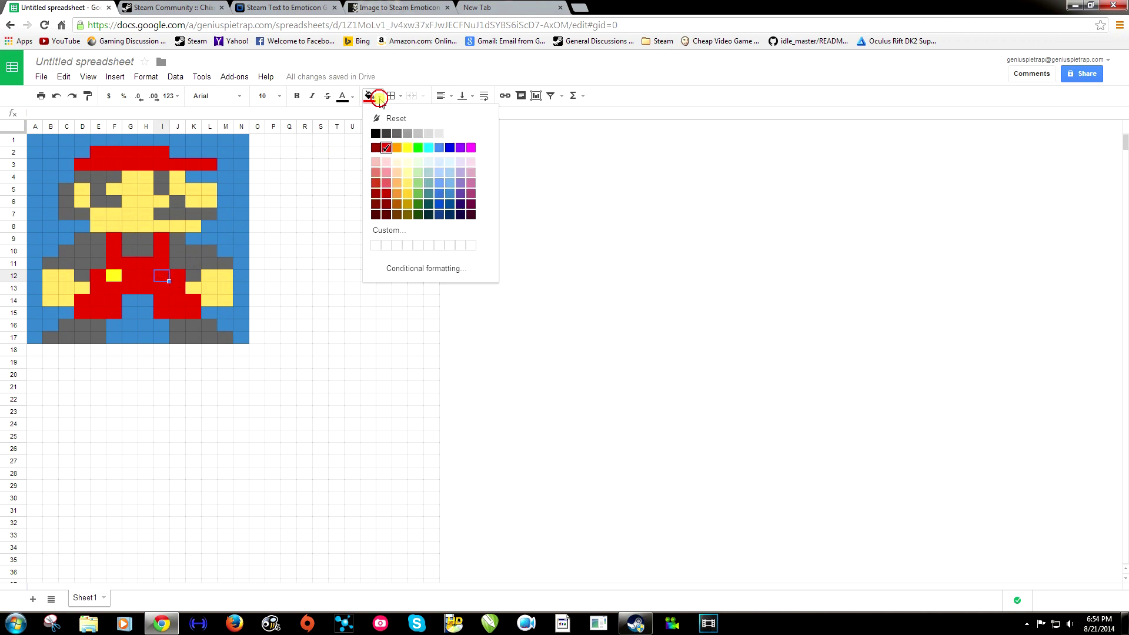
left_click(407, 148)
Check the colours of cells around the legs and shoes, such as G15, F17, L17, M14–M17.
left_click(132, 317)
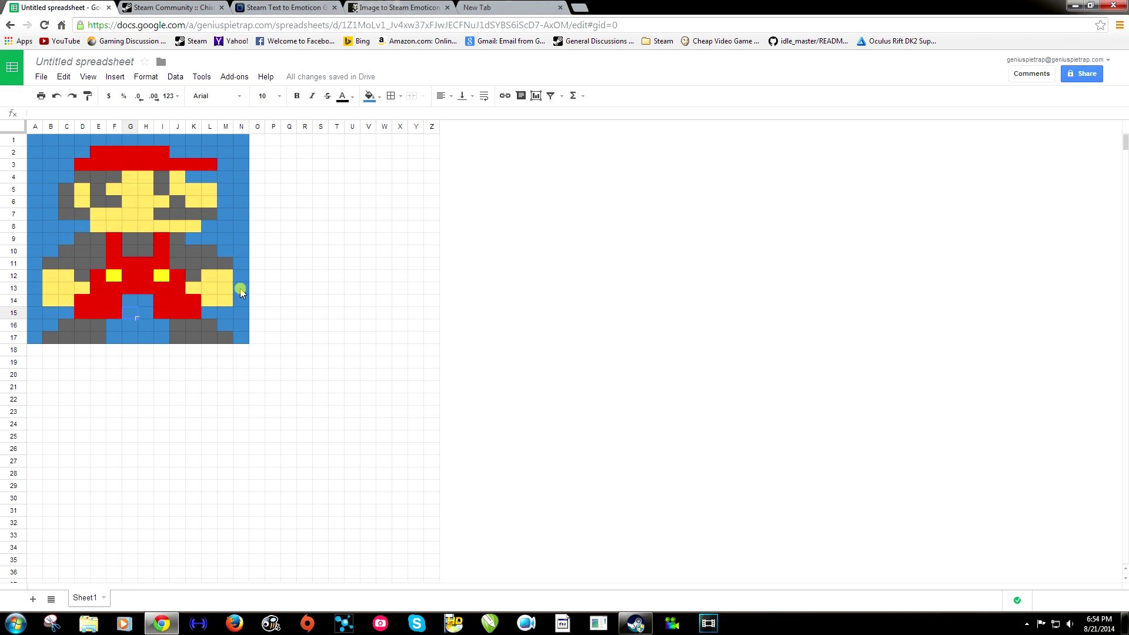
left_click(115, 337)
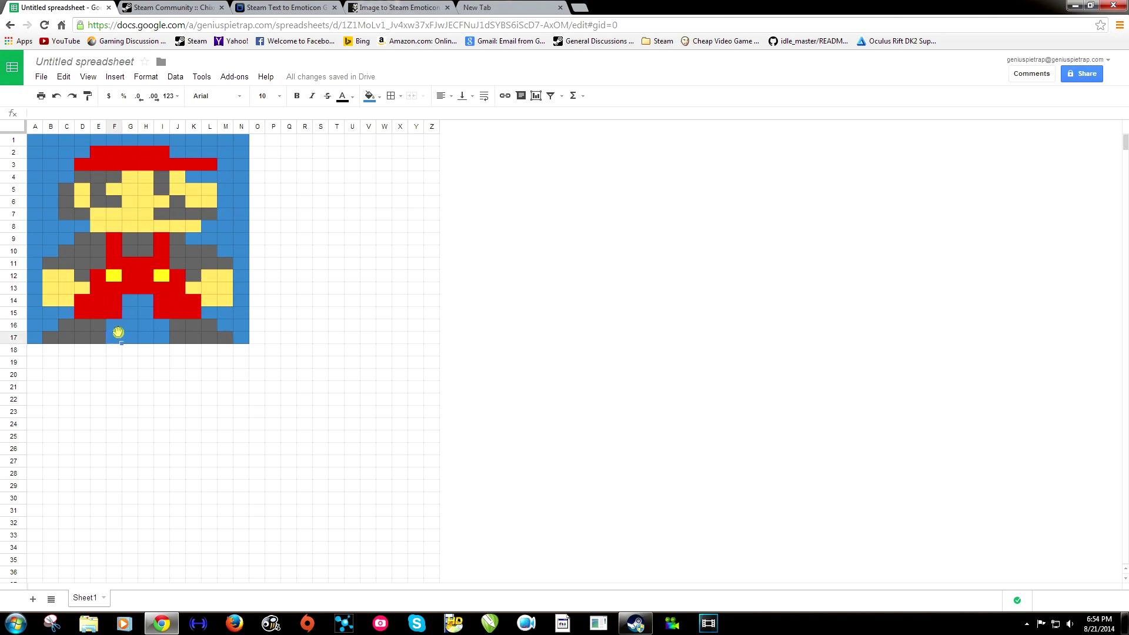
left_click(210, 337)
left_click(226, 337)
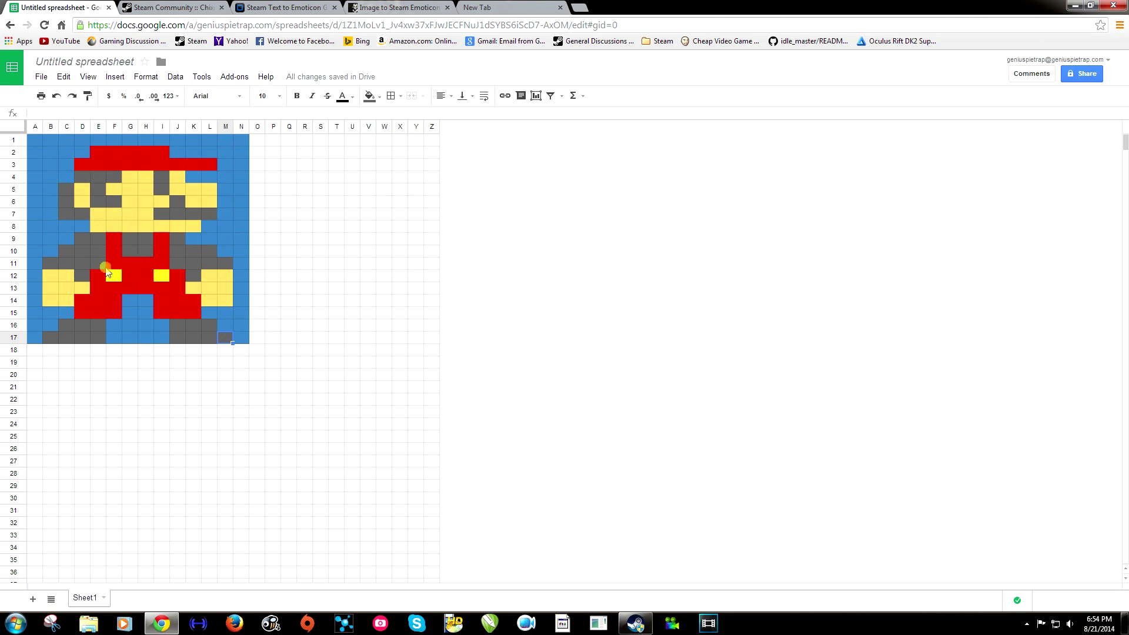
left_click(226, 305)
left_click(232, 318)
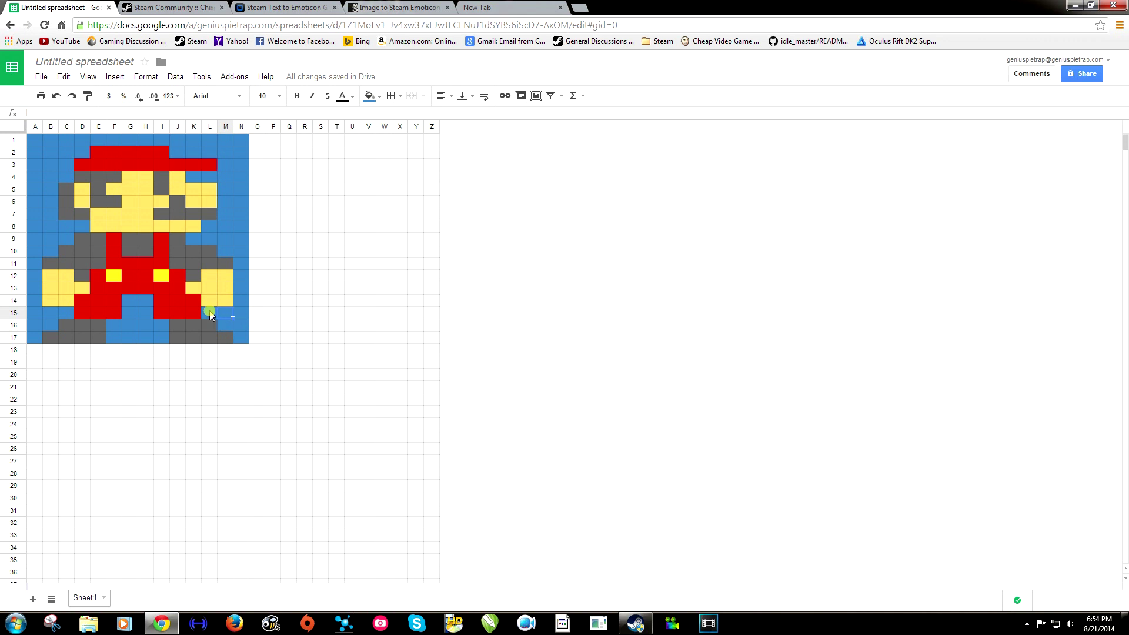
left_click(210, 315)
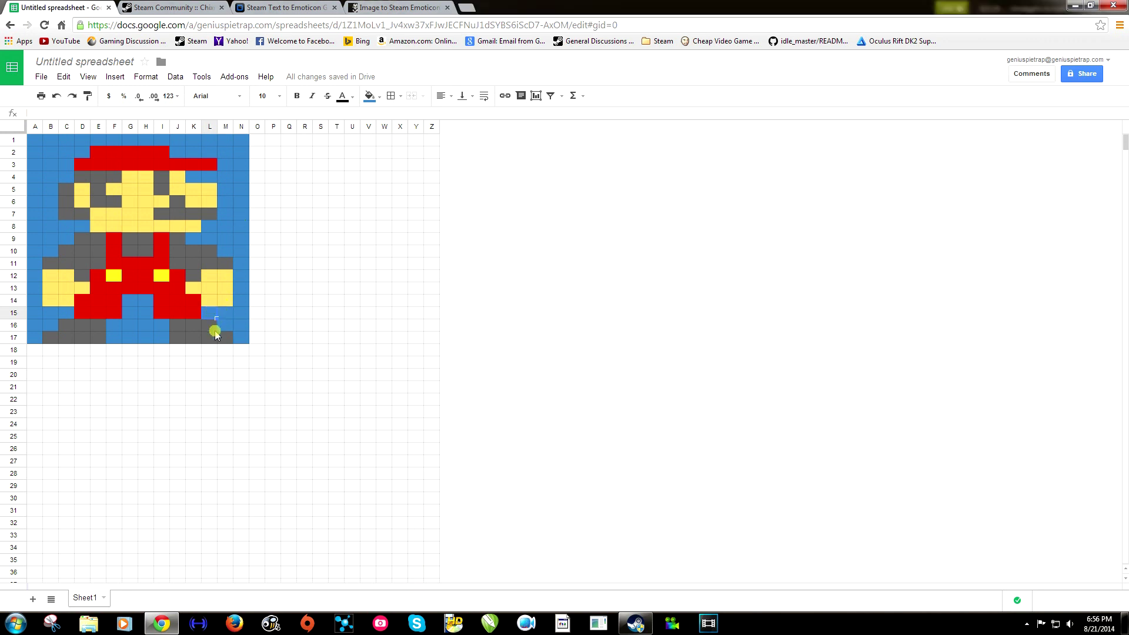
left_click(223, 327)
left_click(211, 334)
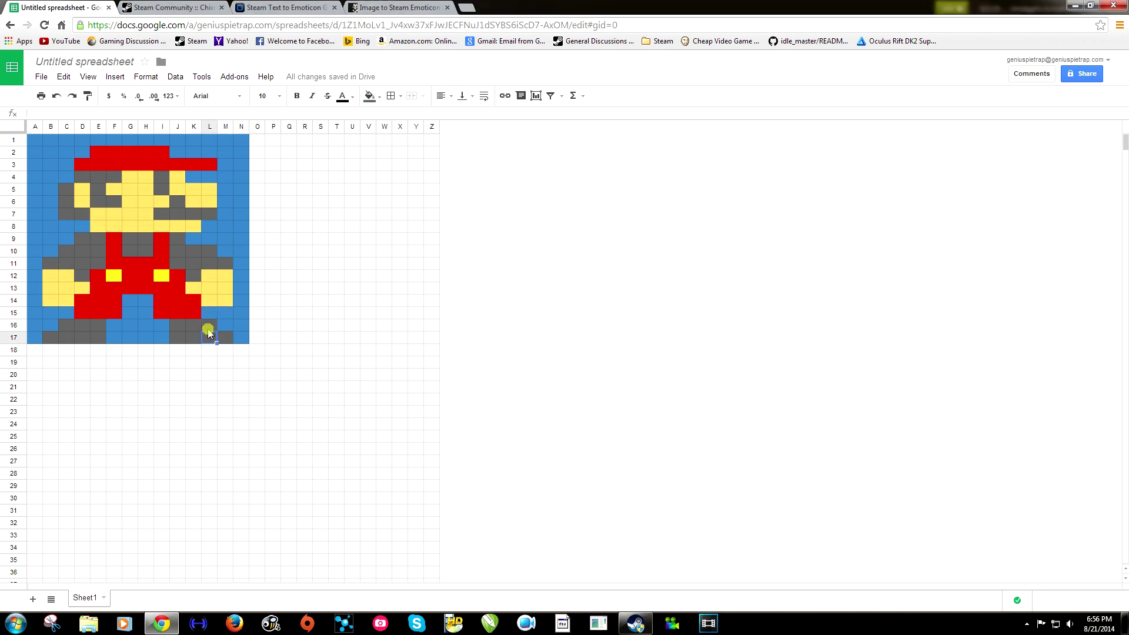
left_click(167, 302)
left_click(146, 288)
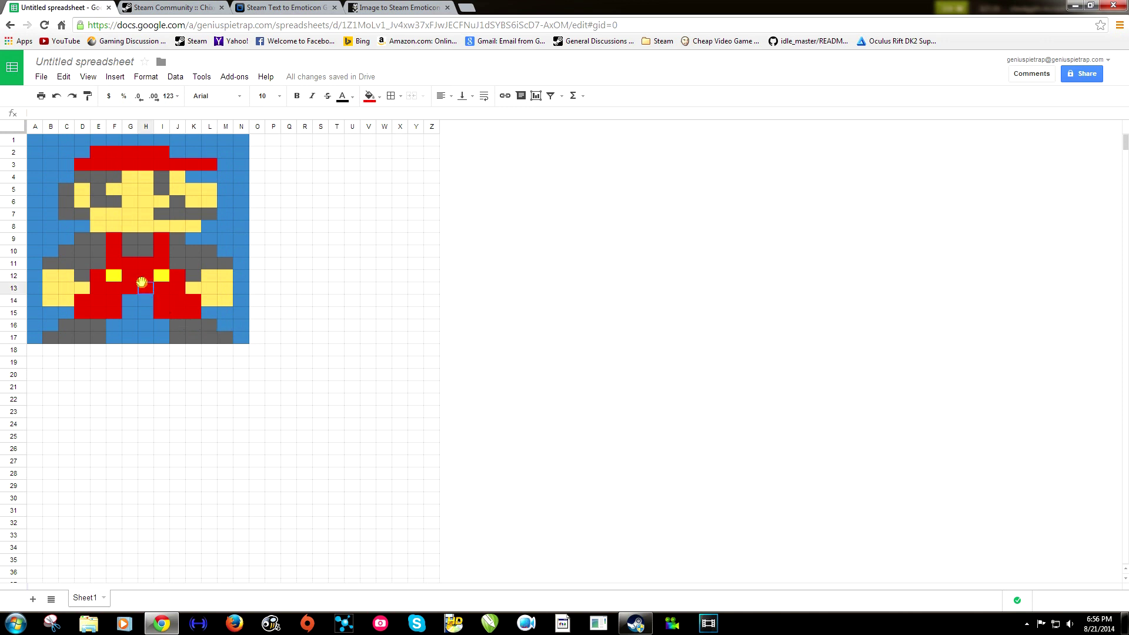
Find the :gcblue: blue block code on the next Steam inventory page, then return to the sheet.
left_click(635, 624)
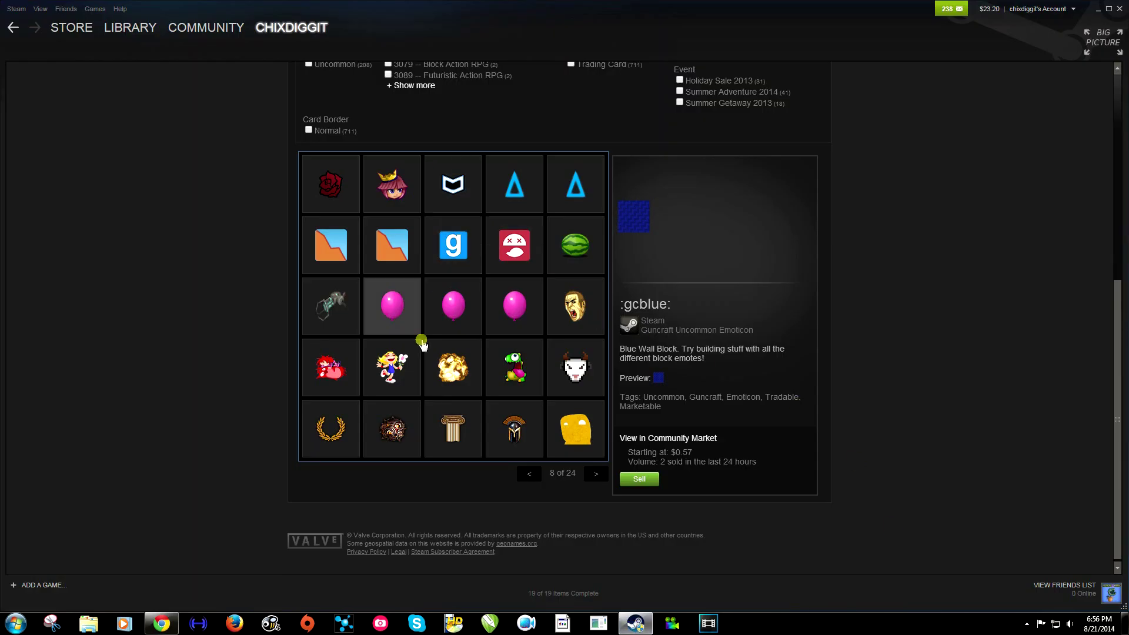
left_click(594, 476)
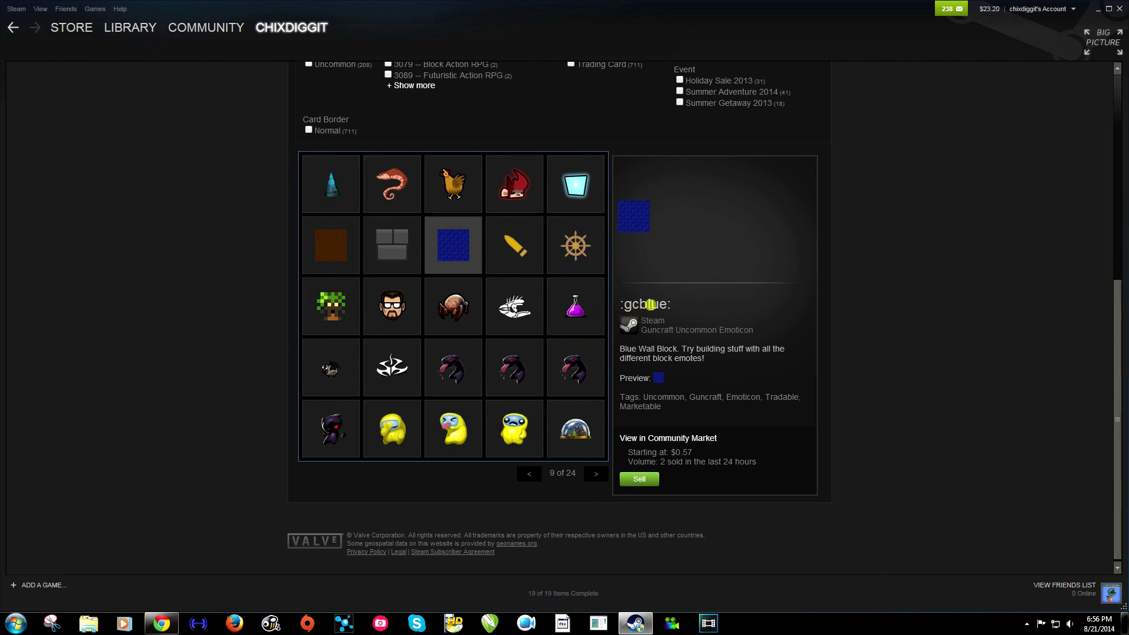
left_click(162, 623)
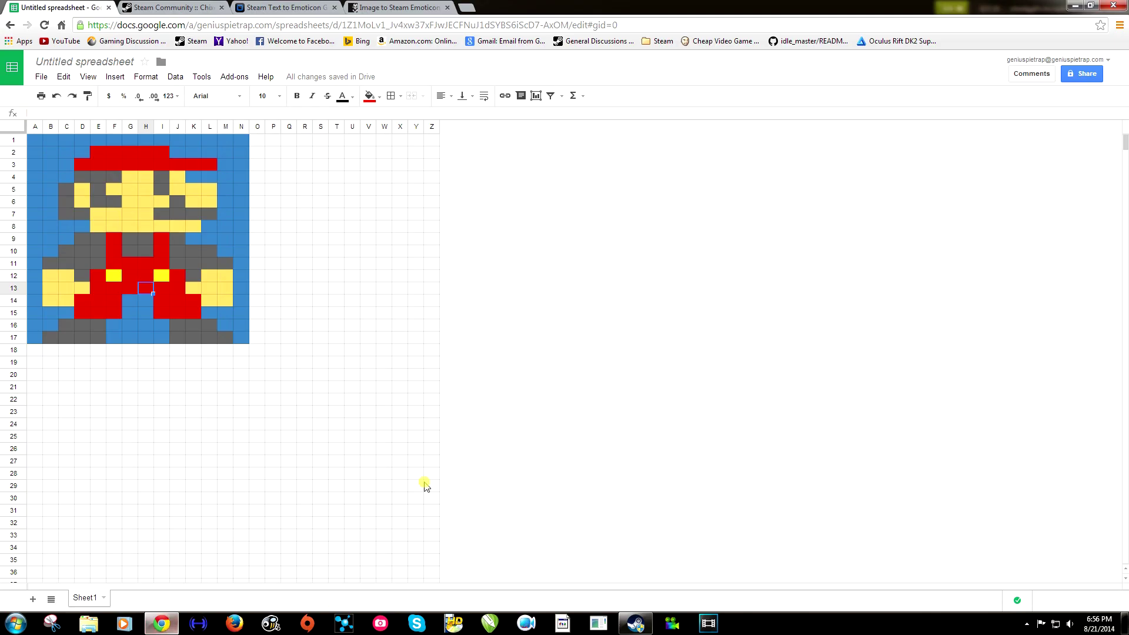
Enter :gcblue: in A1 and paste it across row 1, B1 to N1.
left_click(34, 143)
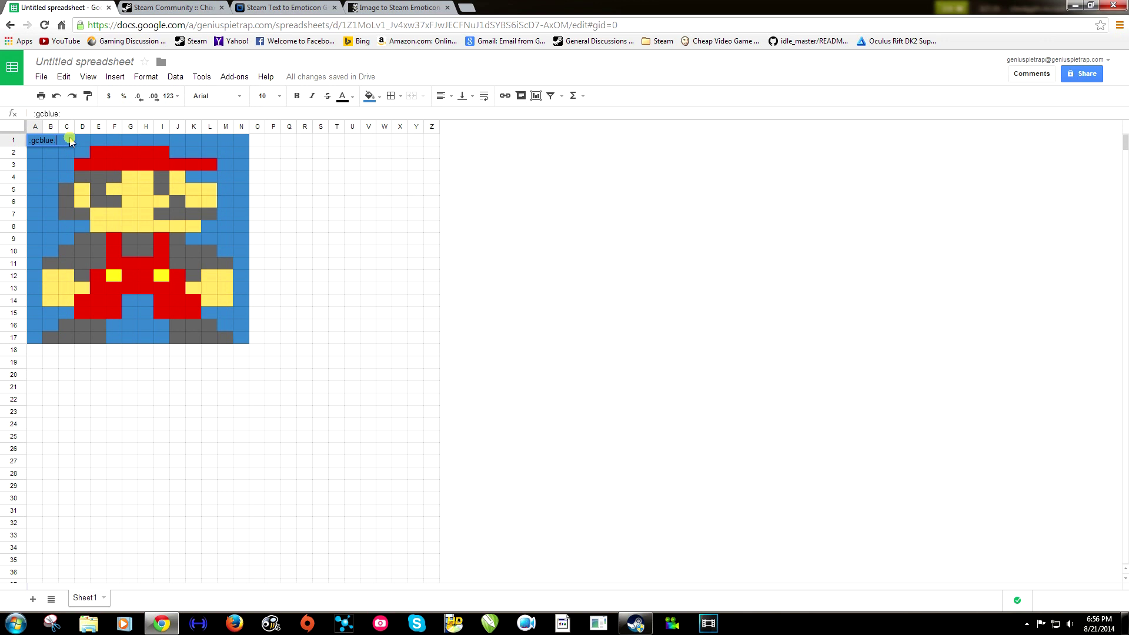
left_click(88, 96)
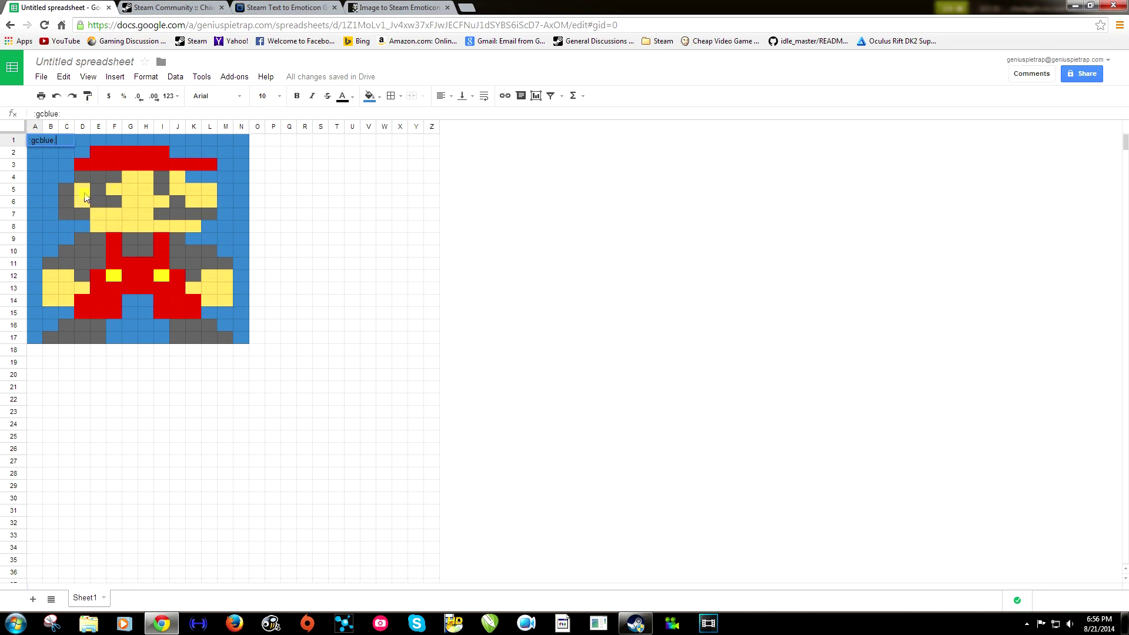
left_click(42, 181)
left_click(33, 142)
left_click(52, 143)
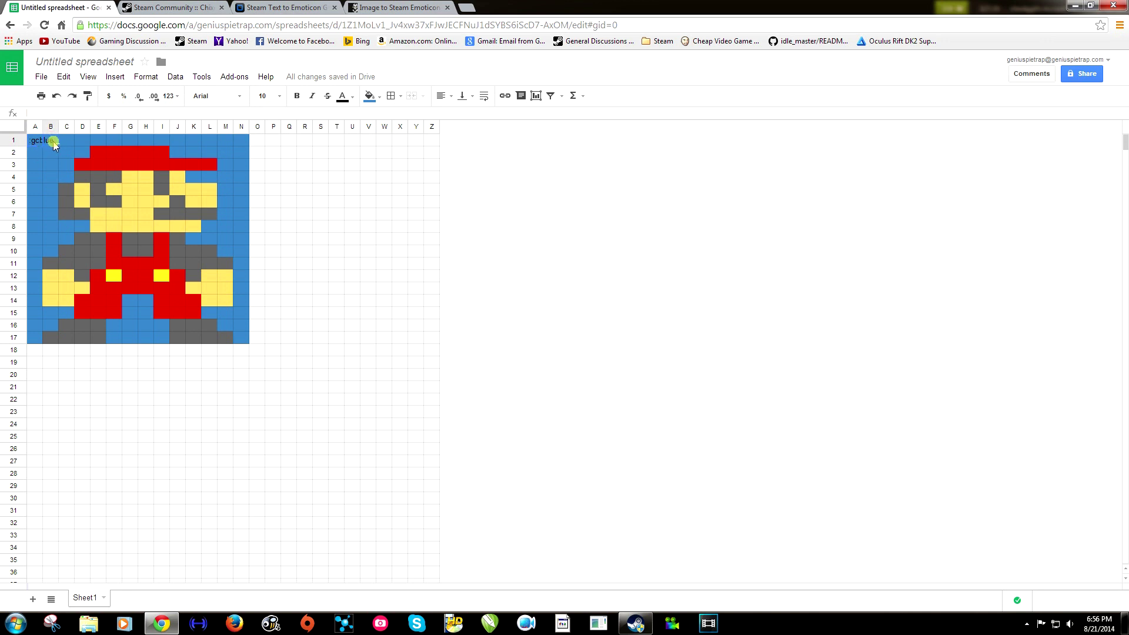
type(":gcblue:")
left_click_drag(68, 142, 239, 251)
type(":gcblue:")
type(":gcblue:")
type(":gcblue:\t:gcblue:")
type(":gcblue:")
type(":gcblue:")
Paste :gcblue: into K9, N11:N17 and the blue cells between the legs.
left_click(206, 241)
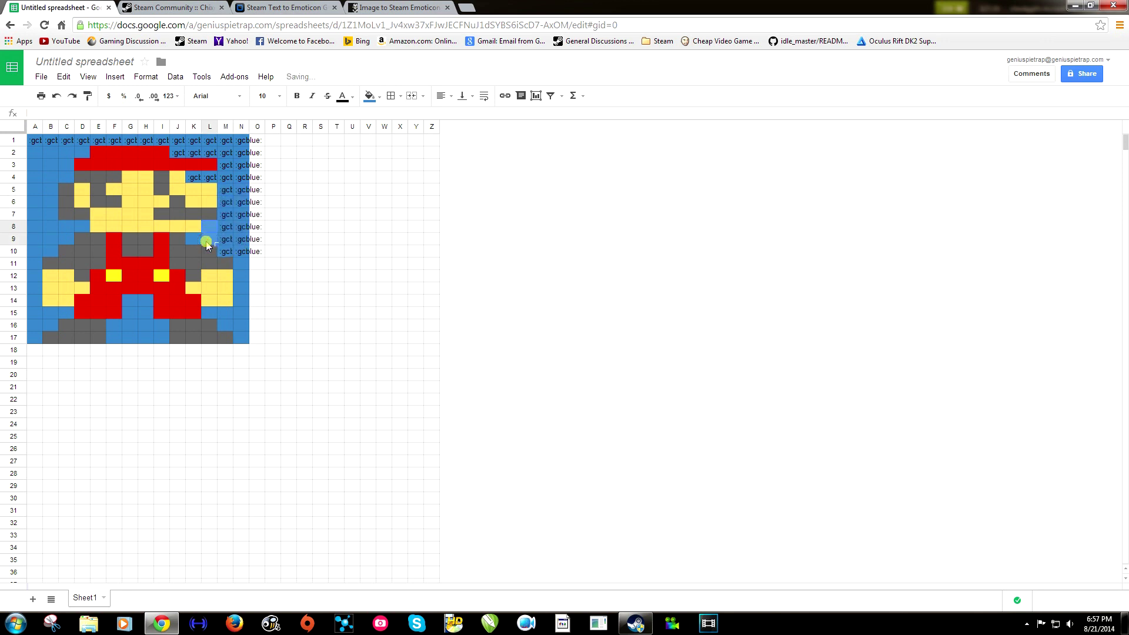
left_click(194, 240)
type(":gcblue:")
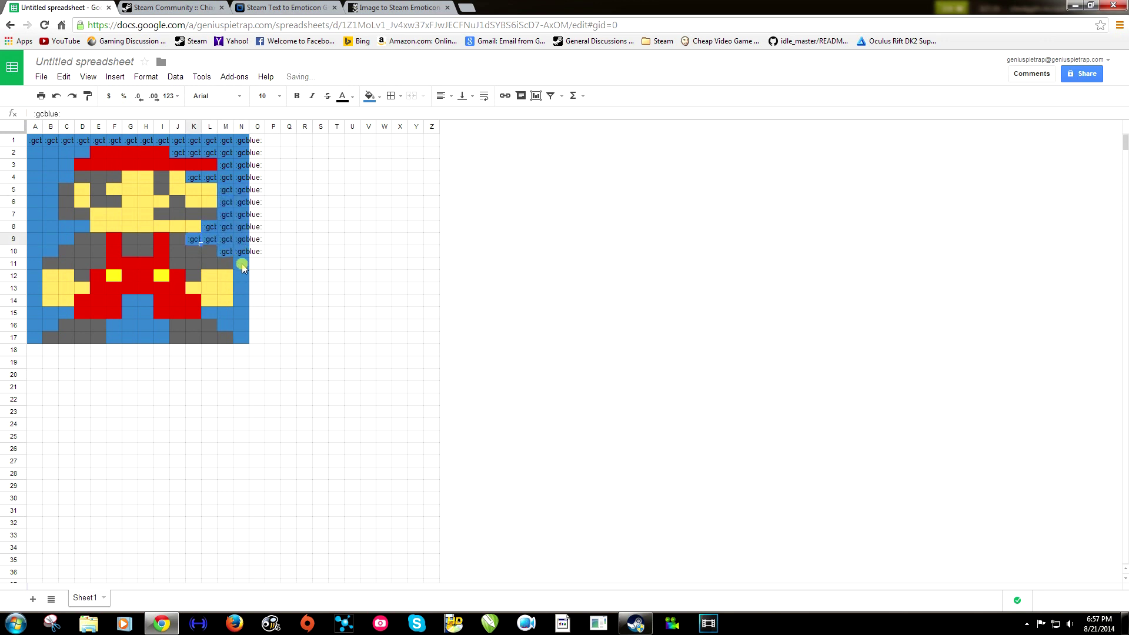
left_click_drag(243, 268, 228, 325)
type(":gcblue:")
key("ctrl+v")
left_click(213, 314)
key("ctrl+v")
left_click_drag(115, 325, 147, 313)
Paste :gcblue: down column A, into B2:B10, row 8 and C9.
key("ctrl+v")
key("ctrl+v")
left_click_drag(37, 331, 38, 155)
key("ctrl+v")
left_click_drag(51, 314, 50, 325)
key("ctrl+v")
left_click(67, 313)
key("ctrl+v")
left_click_drag(51, 252, 67, 177)
key("ctrl+v")
key("ctrl+v")
left_click(82, 152)
key("ctrl+v")
left_click_drag(66, 227, 83, 226)
key("ctrl+v")
left_click(68, 238)
type(":gcblue:")
left_click(51, 226)
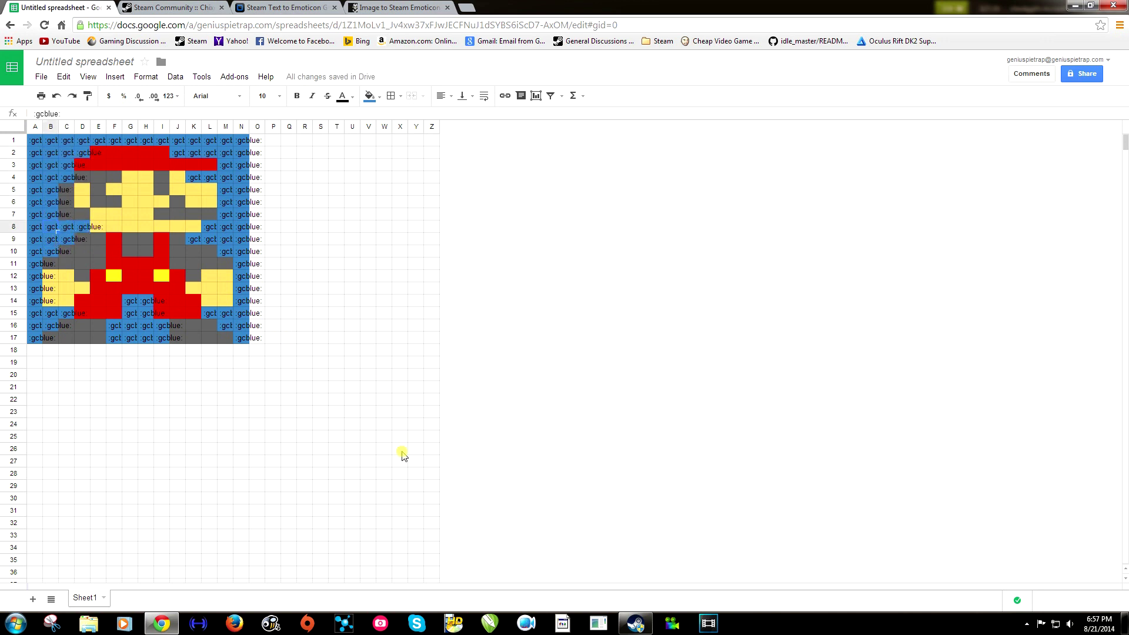
Show the Guncraft Brick Block emoticon's details in Steam to read its code :gcbrick:.
left_click(635, 623)
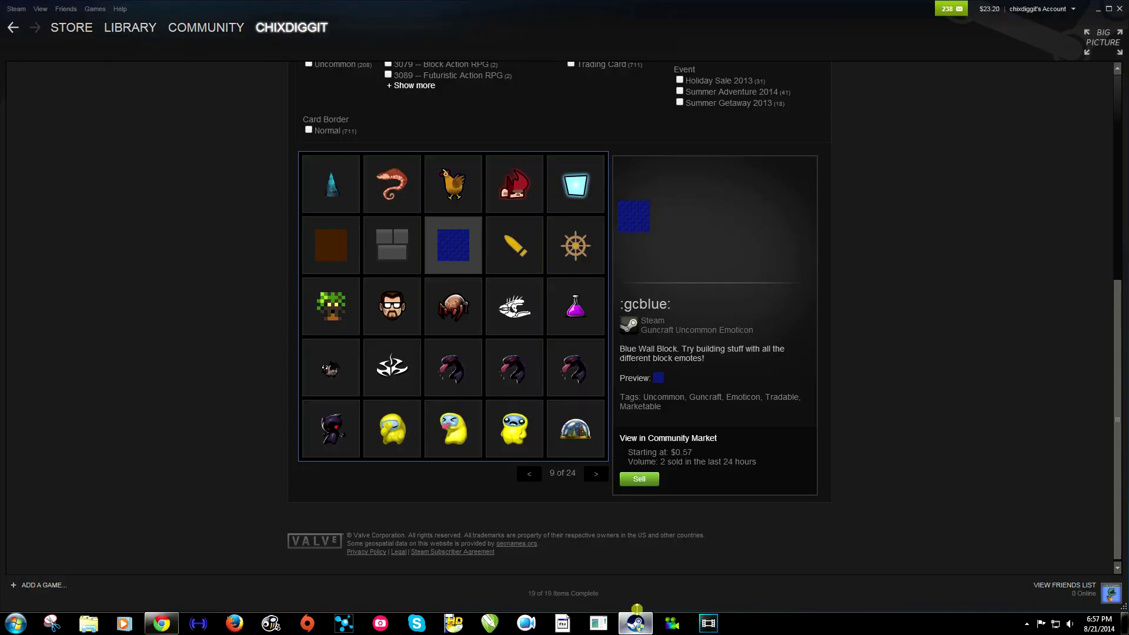
left_click(388, 250)
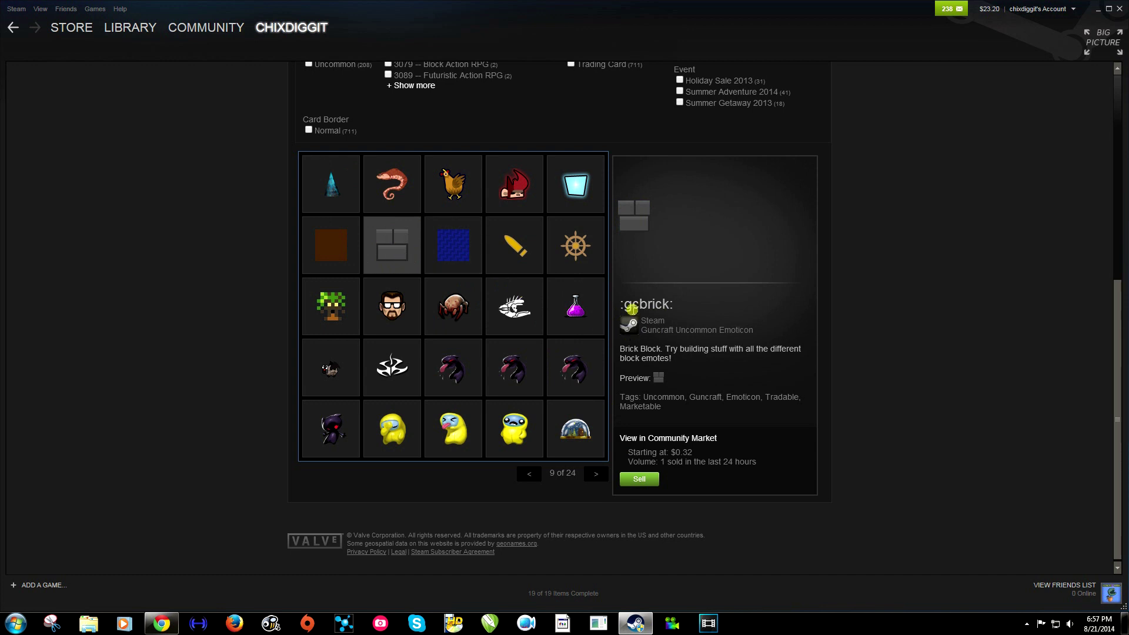
Enter the code :gcbrick: in cell D4 and copy it.
left_click(162, 623)
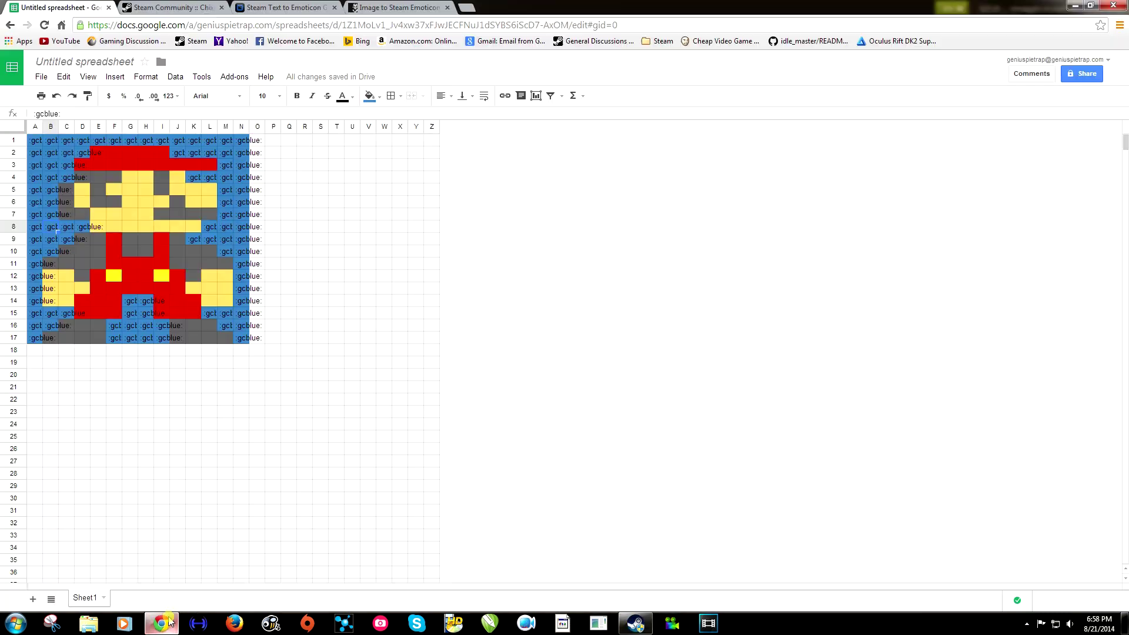
left_click(83, 179)
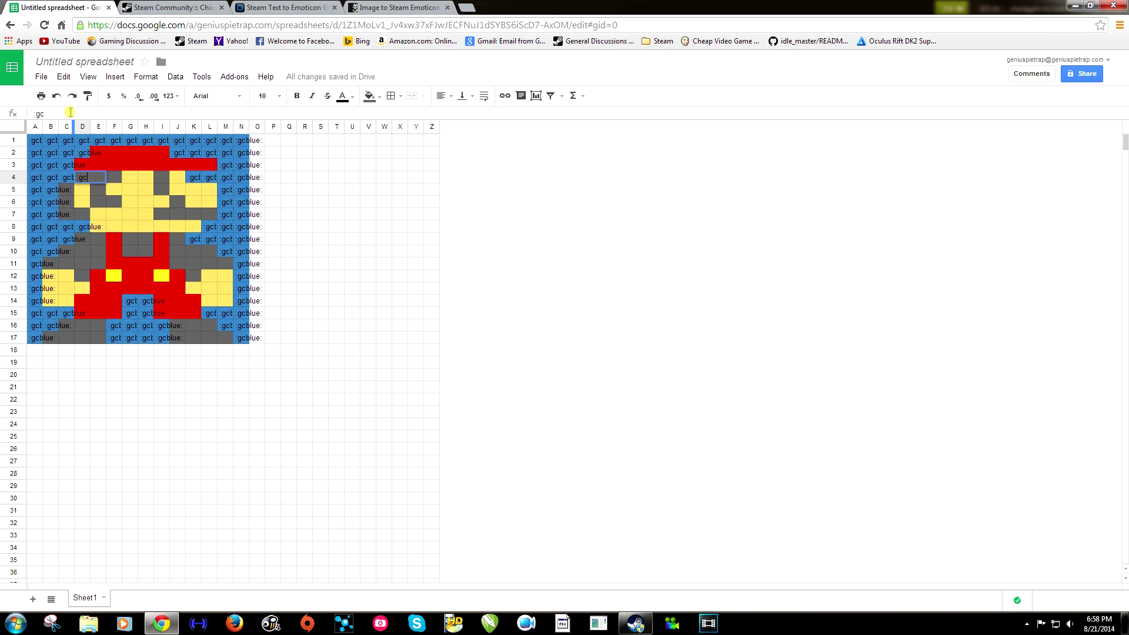
type("rick:")
left_click(98, 188)
left_click(82, 181)
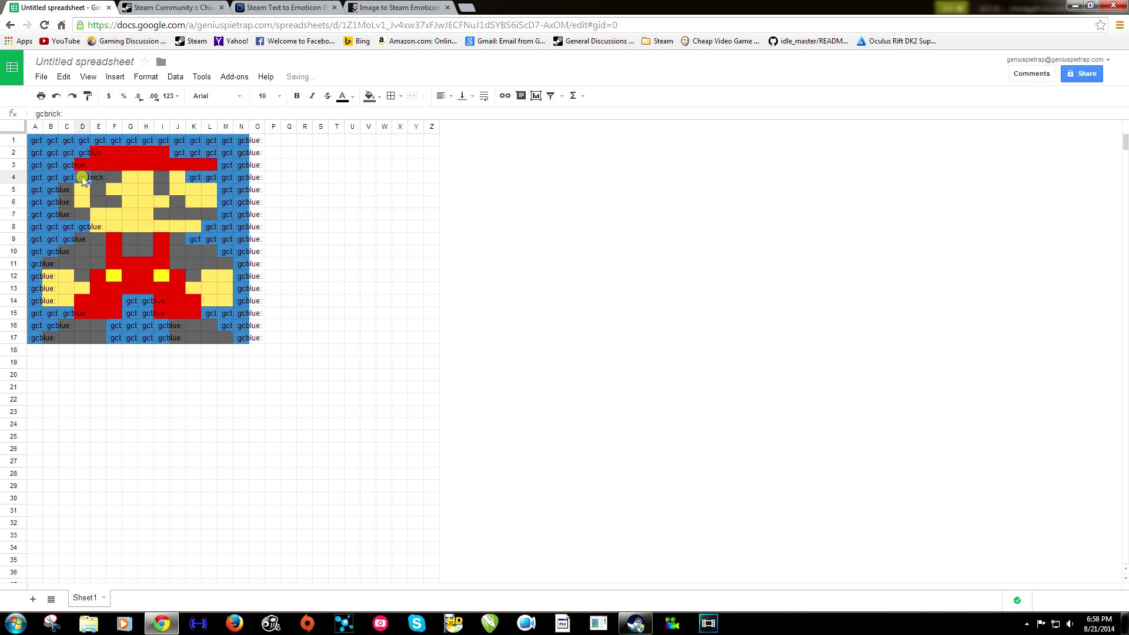
key("ctrl+c")
Paste :gcbrick: into the grey cells E4:F4, I7:L7 and nearby outline cells.
left_click_drag(97, 180, 67, 201)
key("ctrl+v")
key("ctrl+v")
key("ctrl+v")
left_click(82, 214)
Paste :gcbrick: into the lower grey cells, down to the shoe cells in rows 16–17.
key("ctrl+v")
key("ctrl+v")
left_click_drag(162, 177, 211, 220)
left_click(177, 202)
key("ctrl+v")
left_click(82, 276)
key("ctrl+v")
left_click_drag(96, 325, 50, 337)
key("ctrl+v")
left_click(187, 337)
key("ctrl+v")
left_click_drag(177, 325, 212, 327)
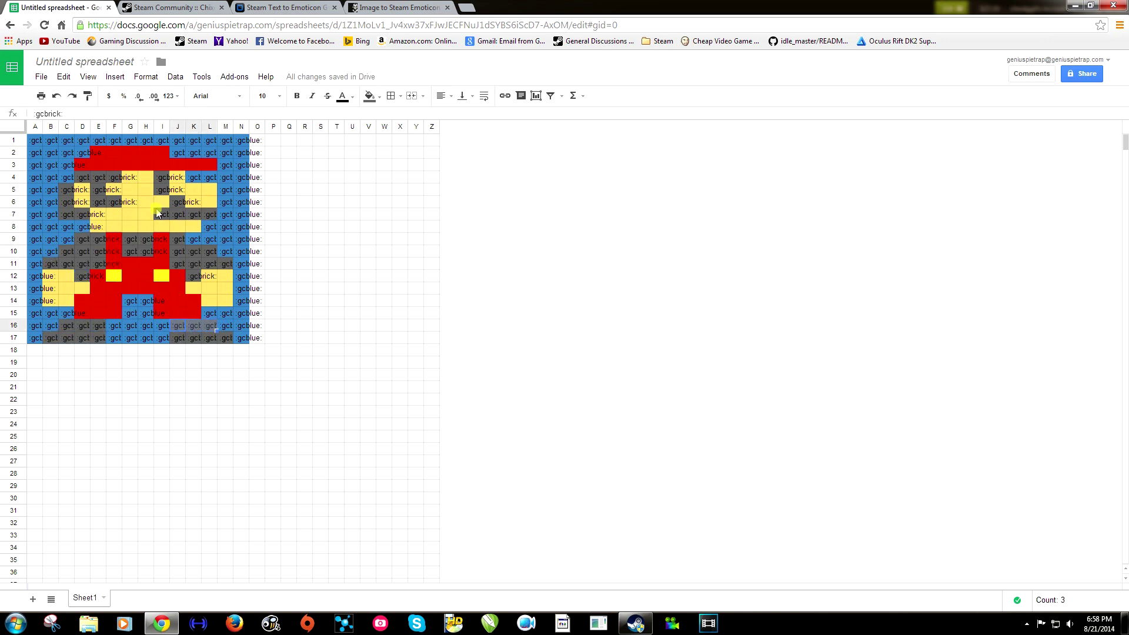
Page the Steam emoticon inventory forward to the red :dealwithit: emoticon.
mouse_move(637, 623)
left_click(644, 628)
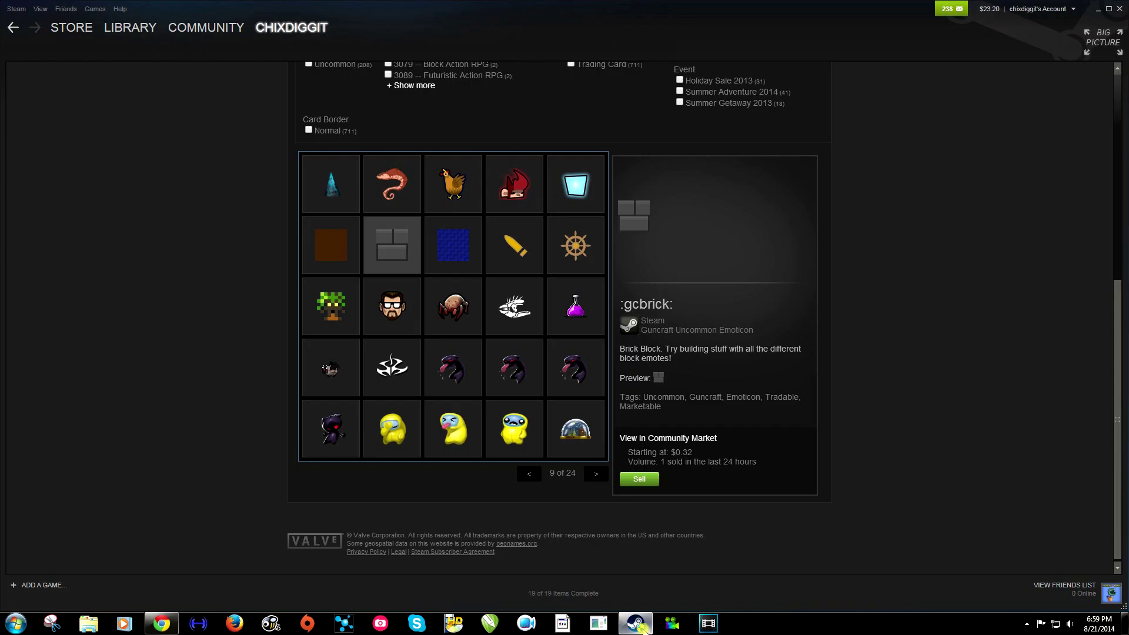
left_click(595, 475)
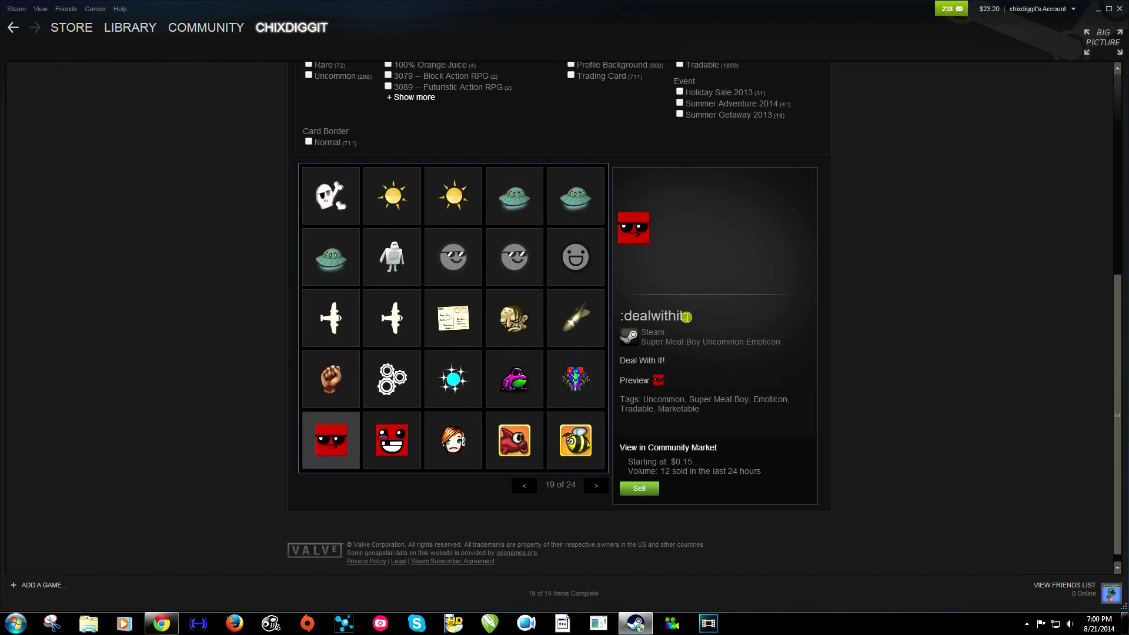
Paste :dealwithit: into the red cap cells, F9–F11 and overall cells D14–F15, then check :SolarSun: in Steam.
left_click(163, 625)
key("ctrl+v")
key("ctrl+v")
left_click_drag(115, 238, 162, 312)
key("ctrl+v")
key("ctrl+v")
key("ctrl+v")
key("ctrl+v")
key("ctrl+v")
left_click_drag(83, 301, 115, 313)
key("ctrl+v")
left_click(635, 624)
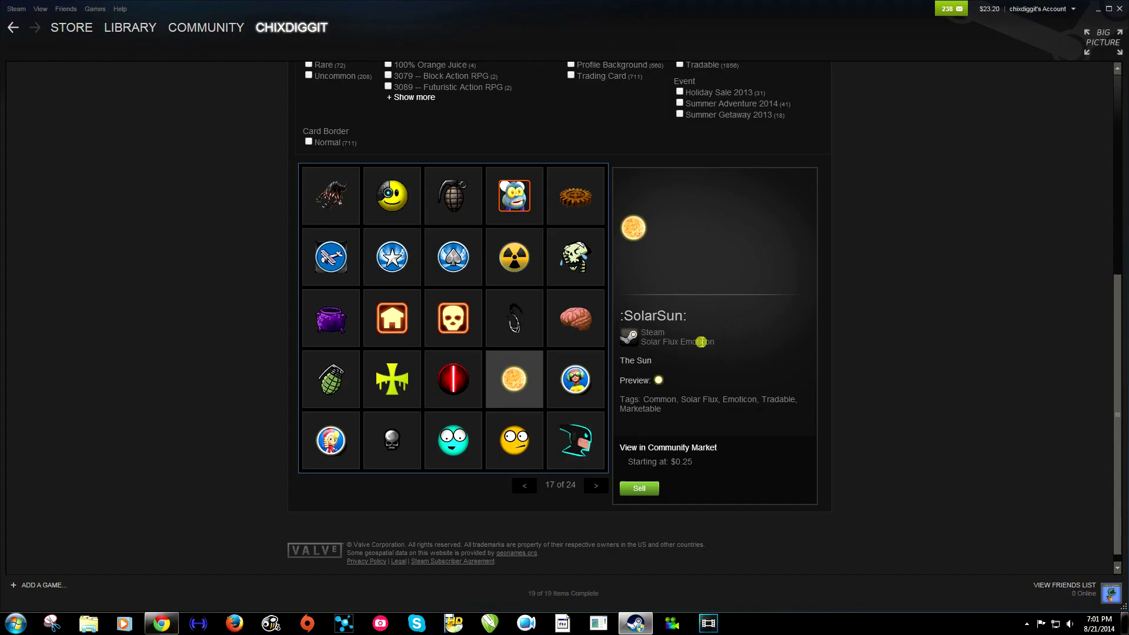
left_click(174, 624)
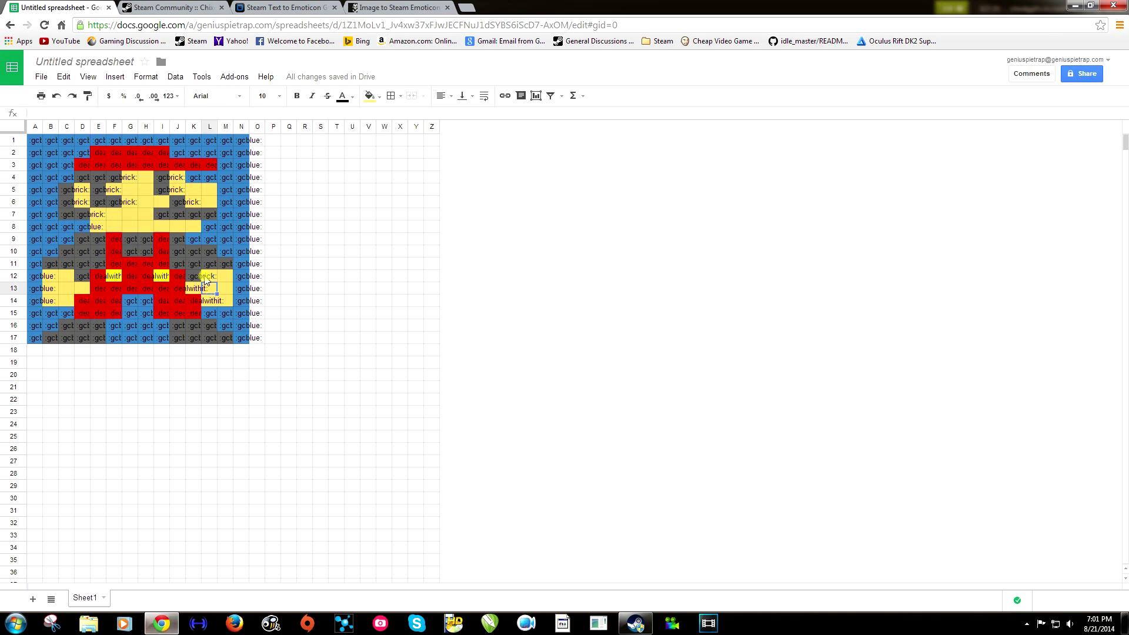
Paste :solarsun: into face cell G4, hand cells B12:C14, D13 and the other yellow cells.
left_click(130, 177)
key("ctrl+v")
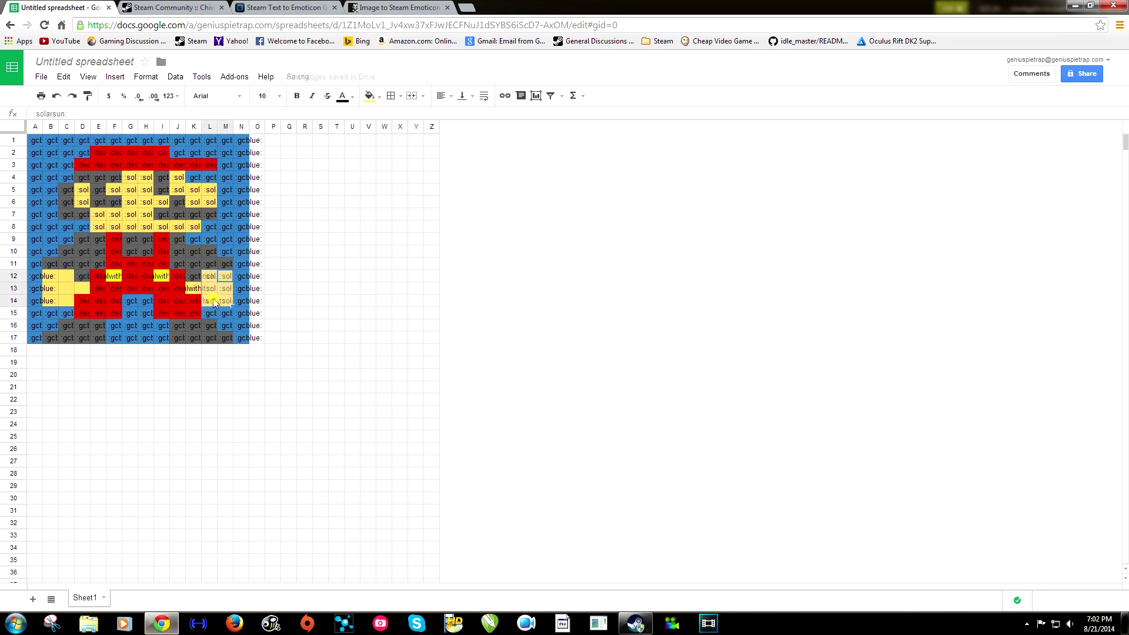
left_click(193, 288)
key("ctrl+v")
left_click_drag(51, 276, 67, 301)
key("ctrl+v")
left_click(83, 288)
key("ctrl+v")
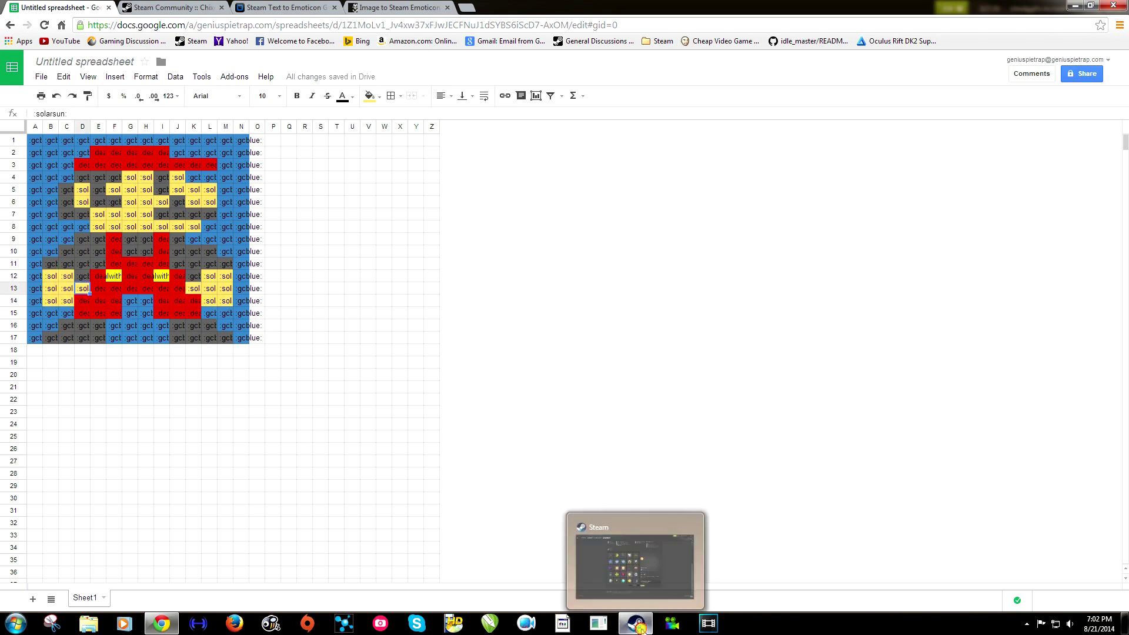
Page back through the Steam emoticon inventory to the :coindlc: coin and view its code.
left_click(635, 622)
left_click(526, 486)
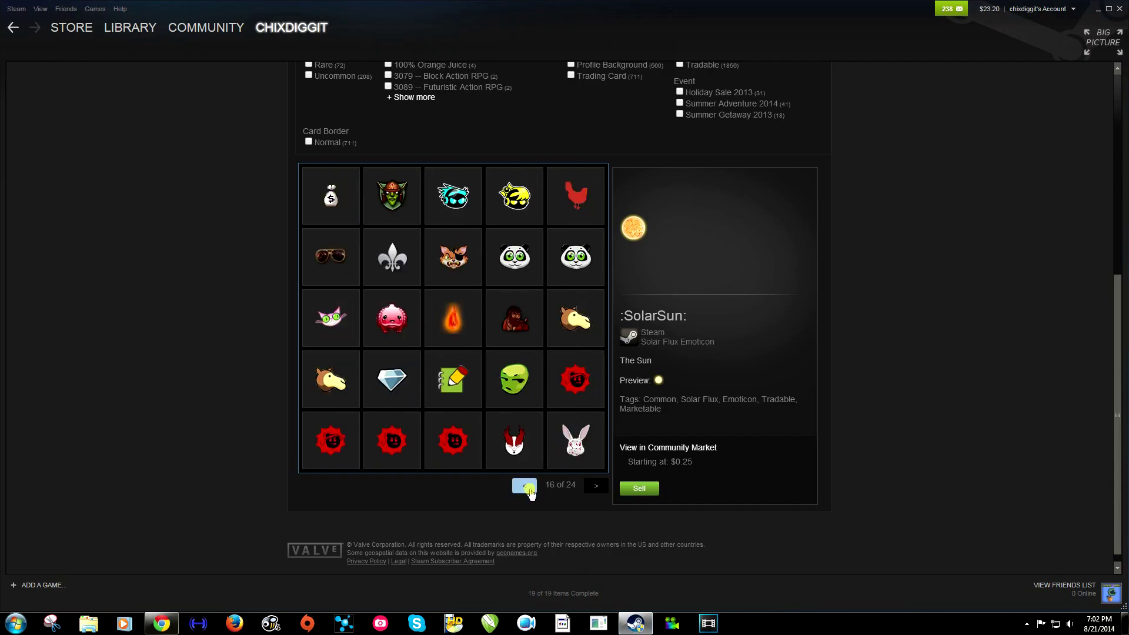
left_click(527, 487)
left_click(527, 487)
left_click(526, 487)
left_click(526, 487)
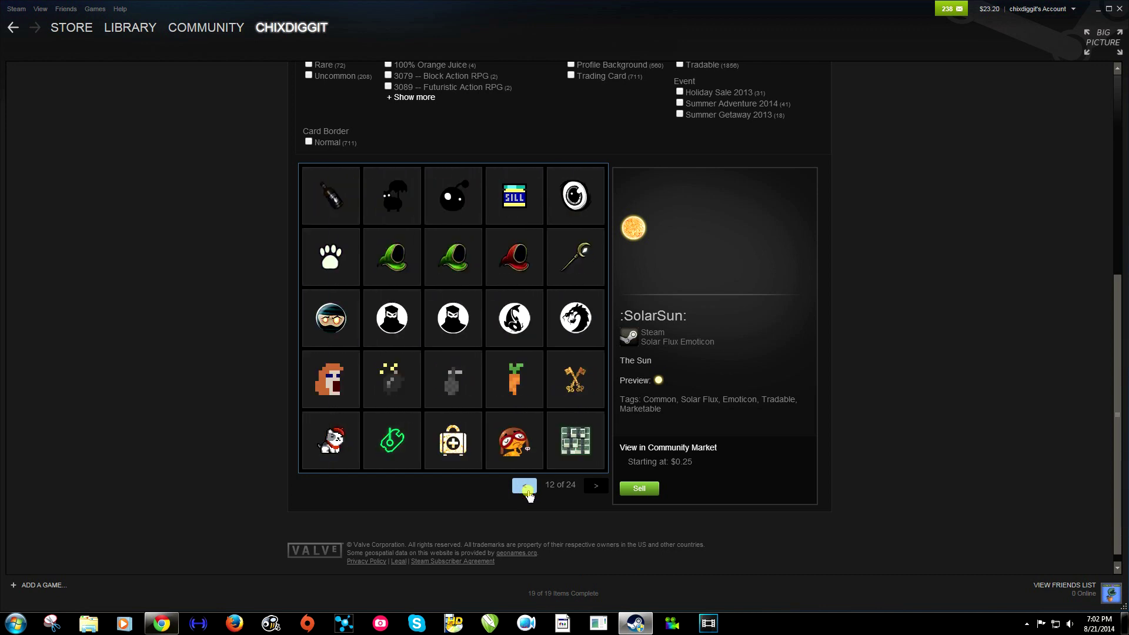
left_click(527, 486)
left_click(526, 487)
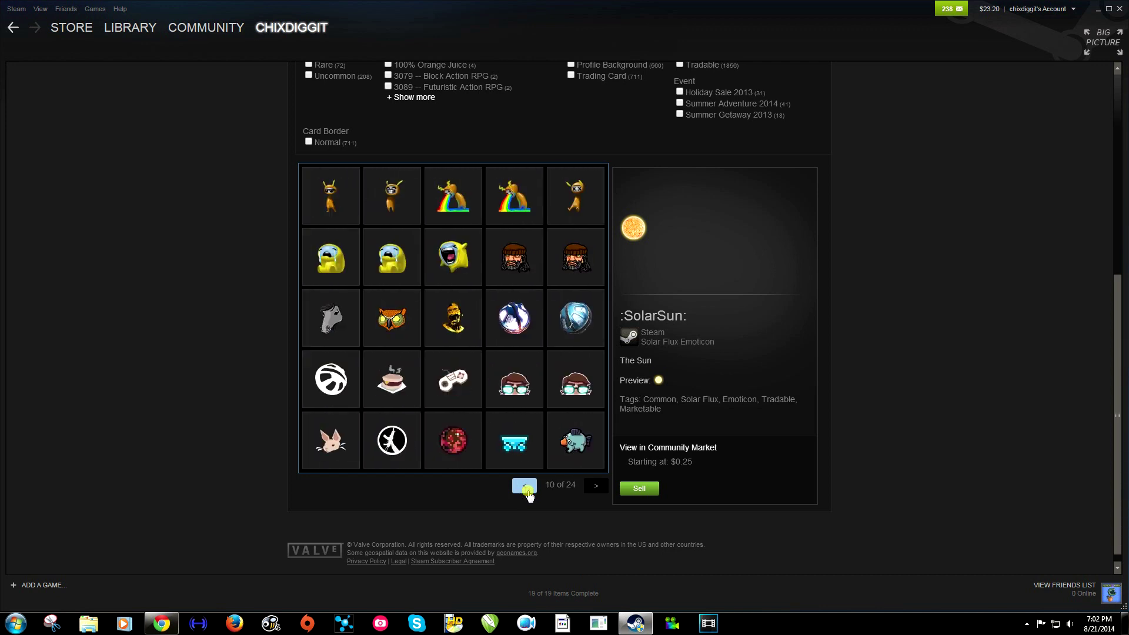
left_click(527, 487)
left_click(528, 489)
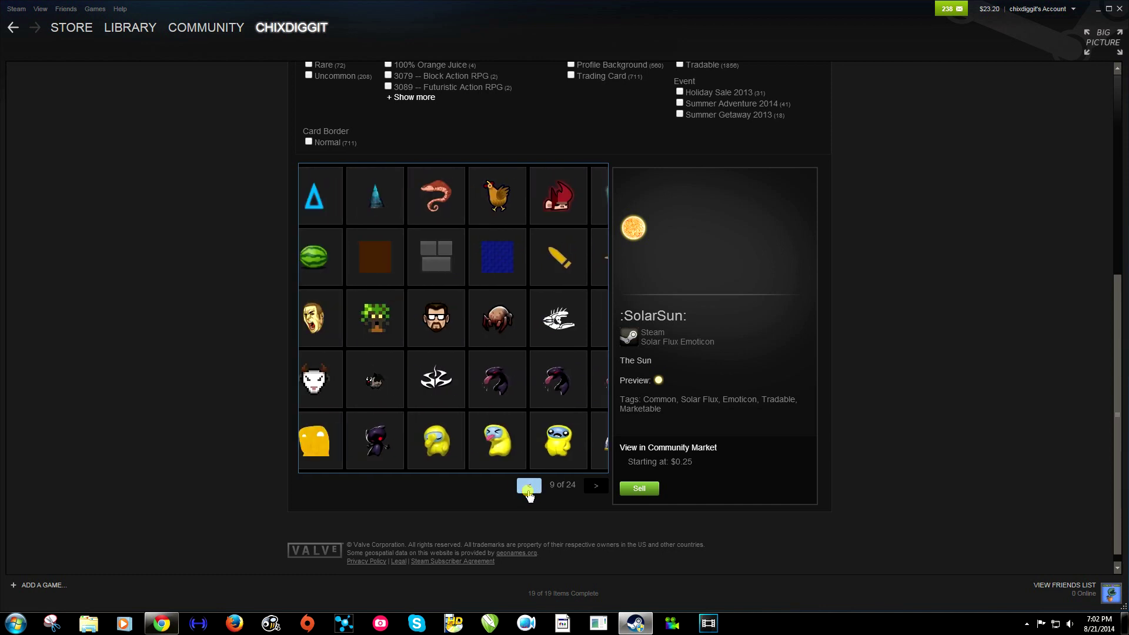
left_click(528, 488)
left_click(528, 488)
left_click(528, 488)
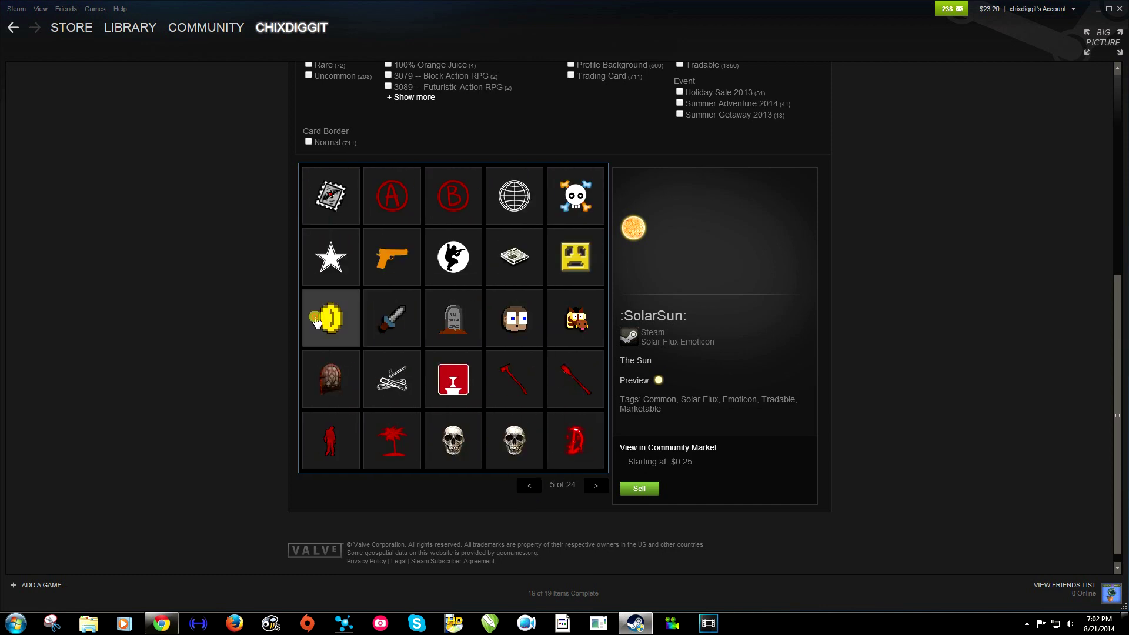
left_click(316, 324)
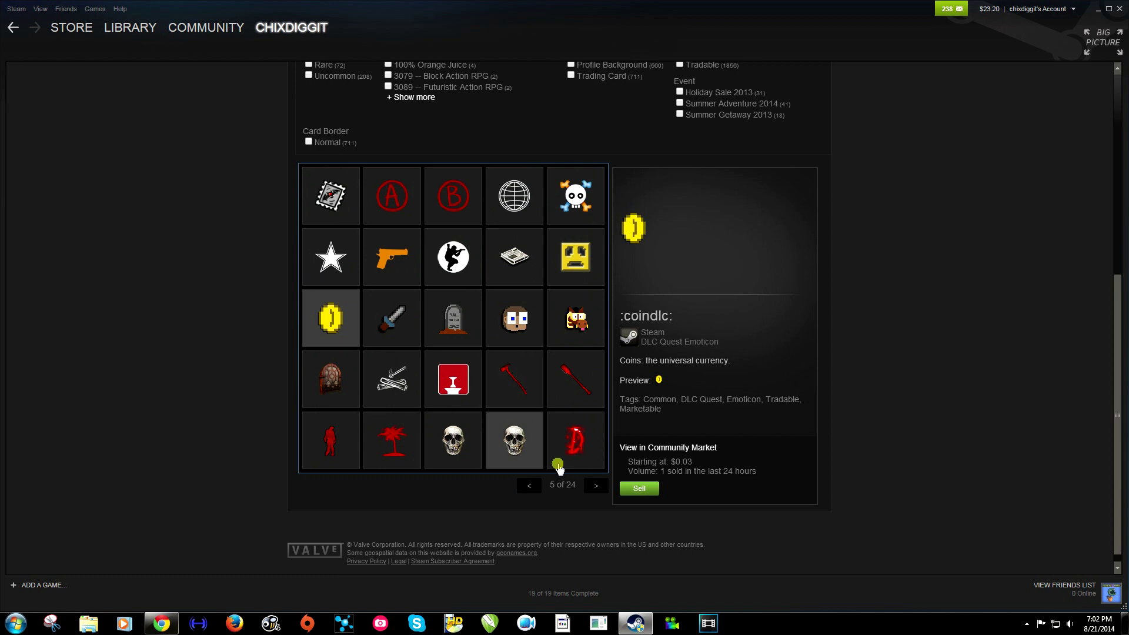
Paste the :coindlc: code into overall-button cells F12 and I12.
left_click(162, 624)
left_click(117, 275)
key("ctrl+v")
left_click(162, 276)
key("ctrl+v")
Step through the grid from A1 with the arrow keys, checking each cell's emoticon code.
left_click(35, 137)
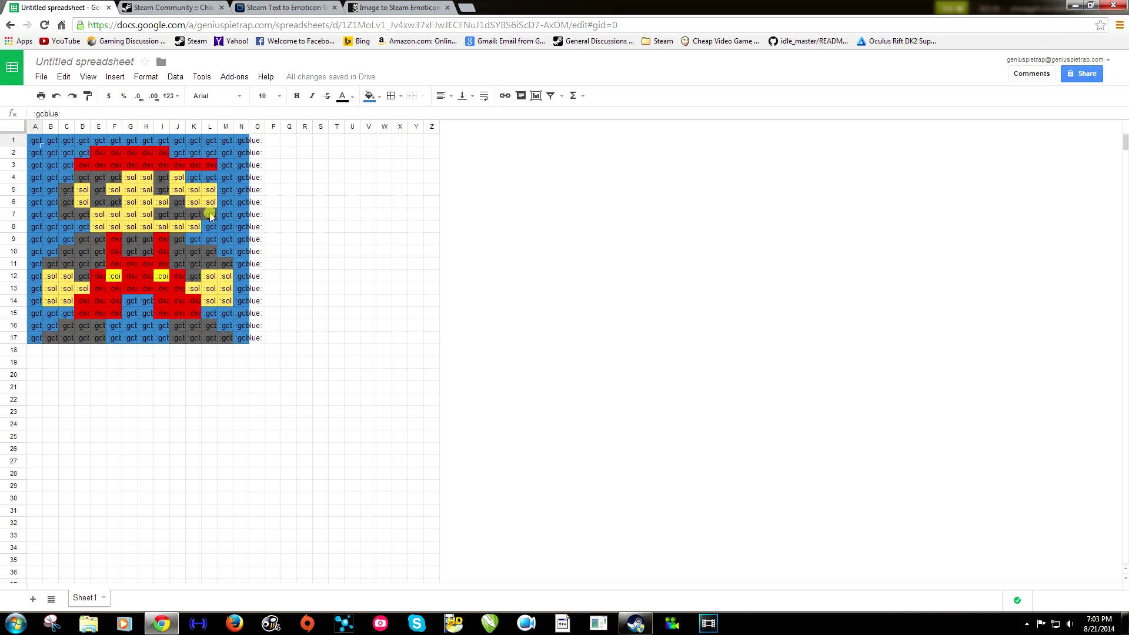
key("Right")
key("Right")
key("Right")
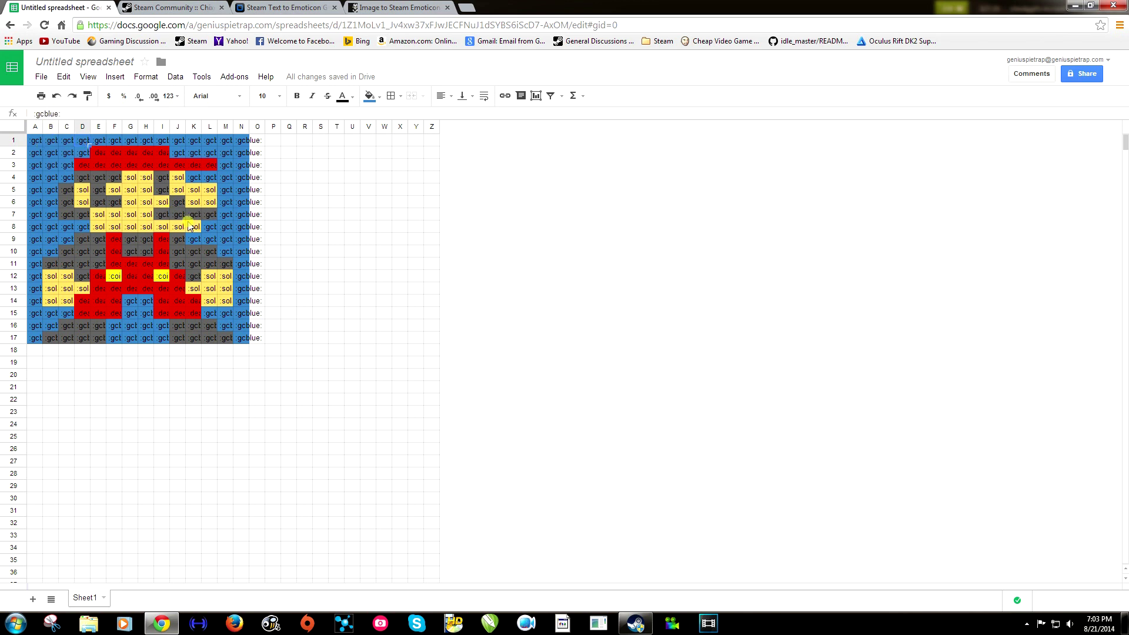
key("Right")
key("Right")
key("Right")
key("Right")
key("Right")
key("Right")
key("Right")
key("Right")
key("Right")
key("Right")
key("Right")
key("Down")
key("Down")
key("Up")
key("Up")
key("Left")
key("Down")
key("Down")
key("Down")
key("Down")
key("Down")
key("Down")
key("Down")
key("Left")
key("Left")
key("Left")
key("Left")
key("Left")
key("Left")
key("Left")
key("Left")
key("Left")
key("Left")
key("Left")
key("Left")
key("Left")
key("Down")
key("Down")
key("Down")
key("Down")
key("Right")
key("Right")
key("Right")
key("Right")
key("Right")
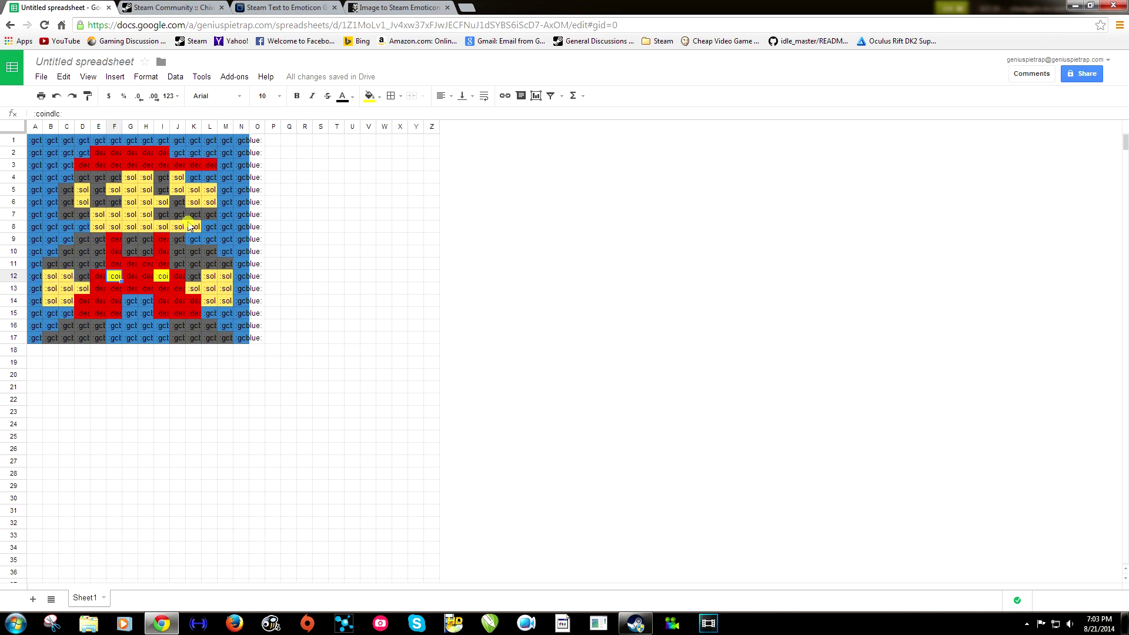
Select the whole emoticon grid A1:N17, glancing briefly at the Steam inventory.
left_click(244, 338)
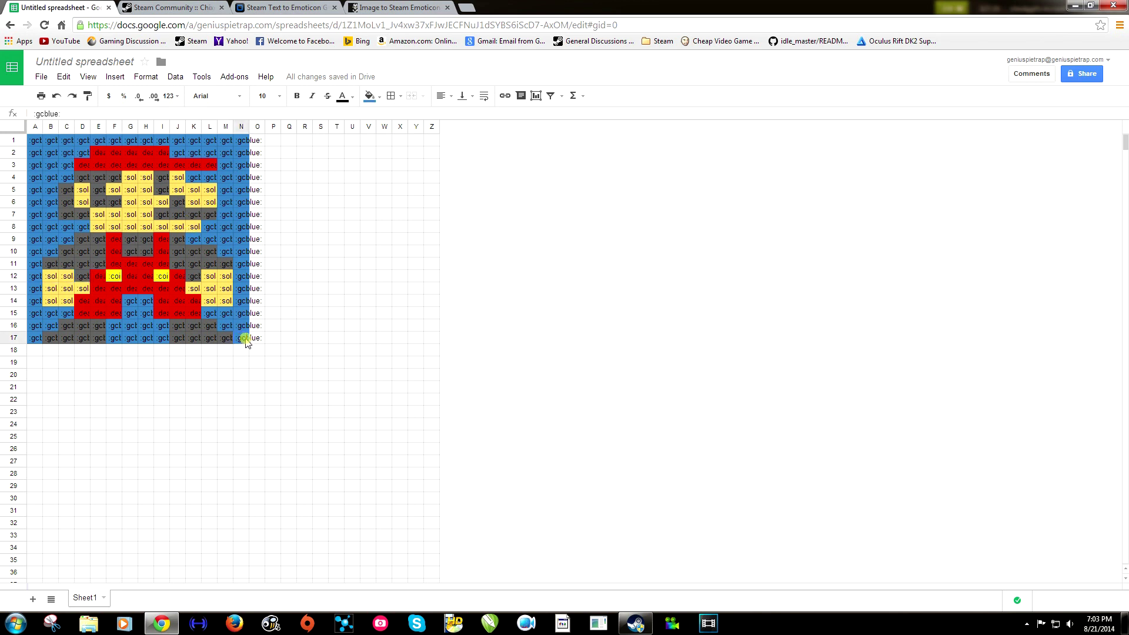
left_click_drag(244, 340, 40, 142)
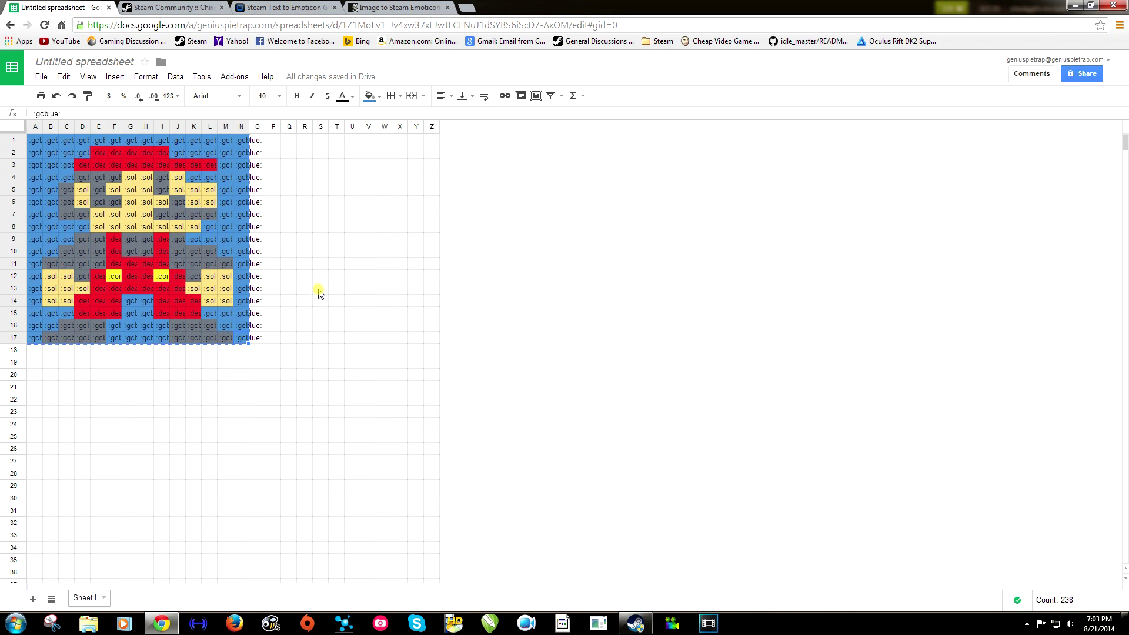
left_click(636, 624)
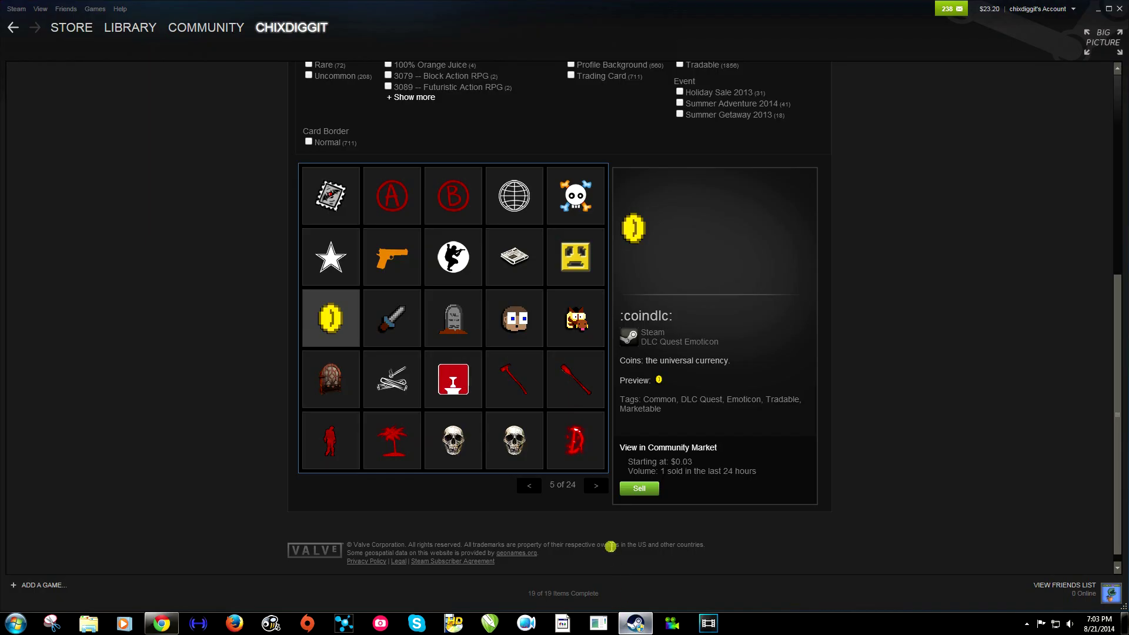
left_click(162, 623)
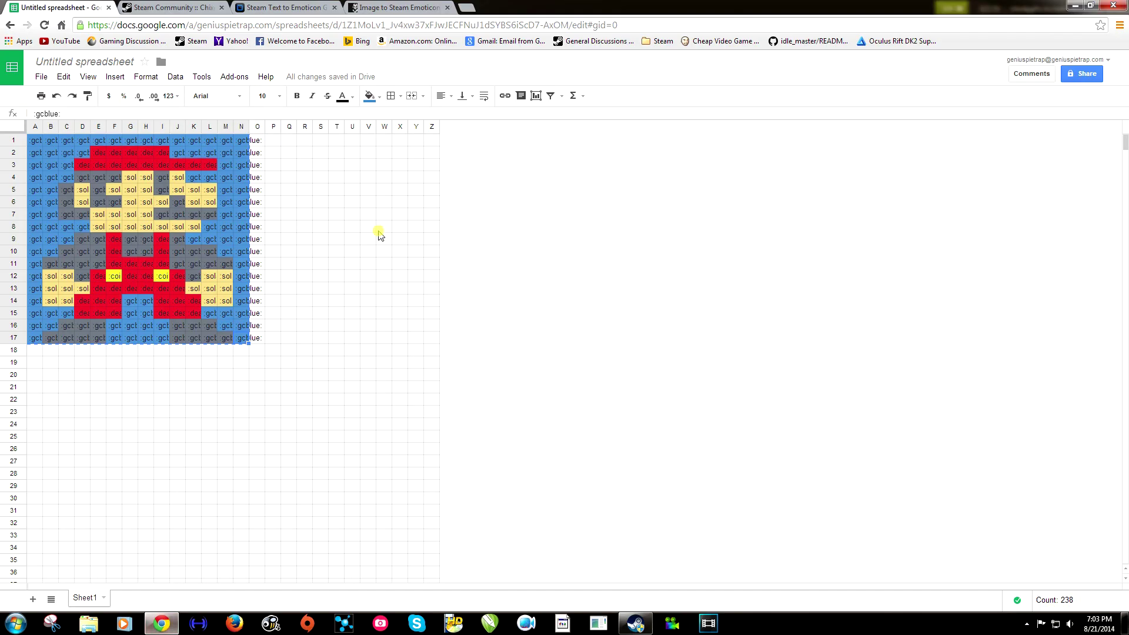
Paste the copied A1:N17 emoticon codes into a Yo-thread reply and post the comment.
left_click(162, 8)
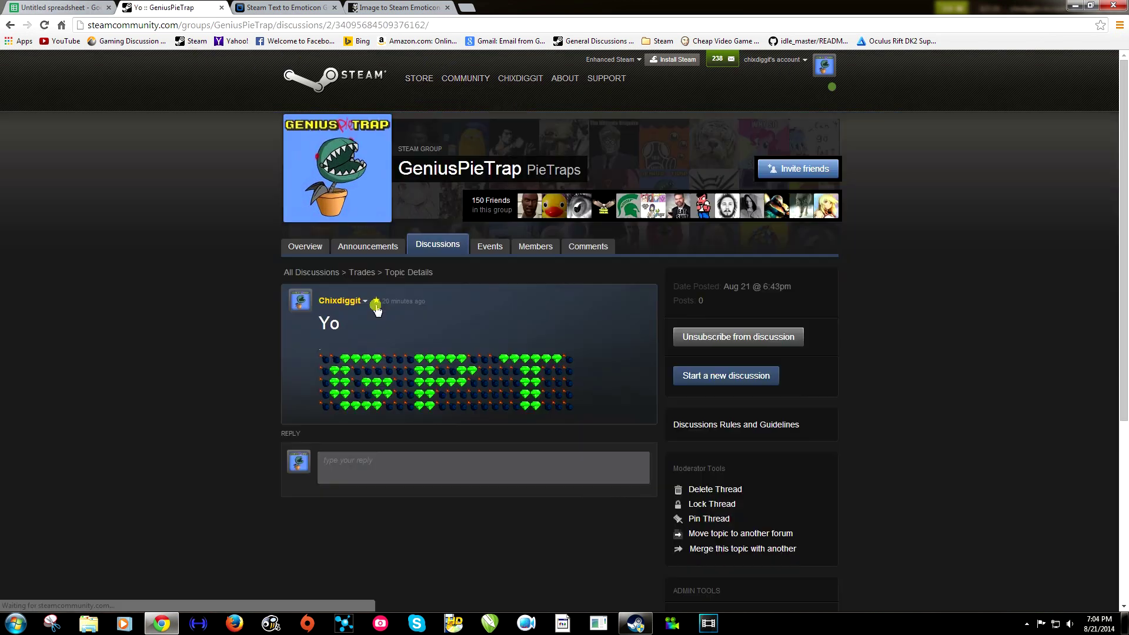
key("alt+Left")
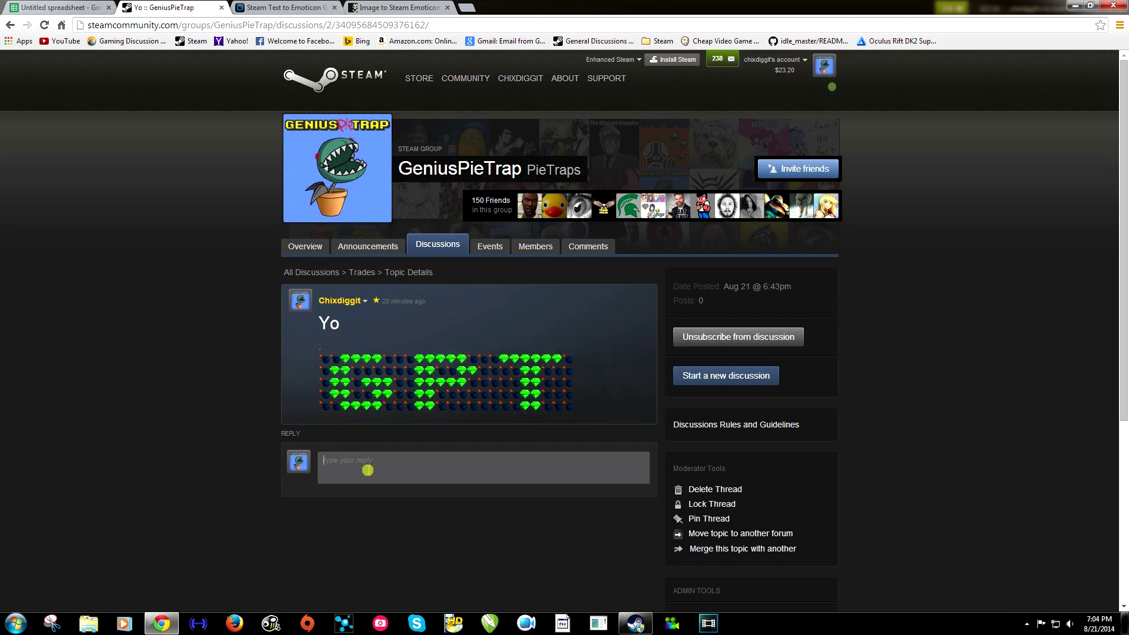
key("ctrl+v")
scroll(375, 464, "down", 5)
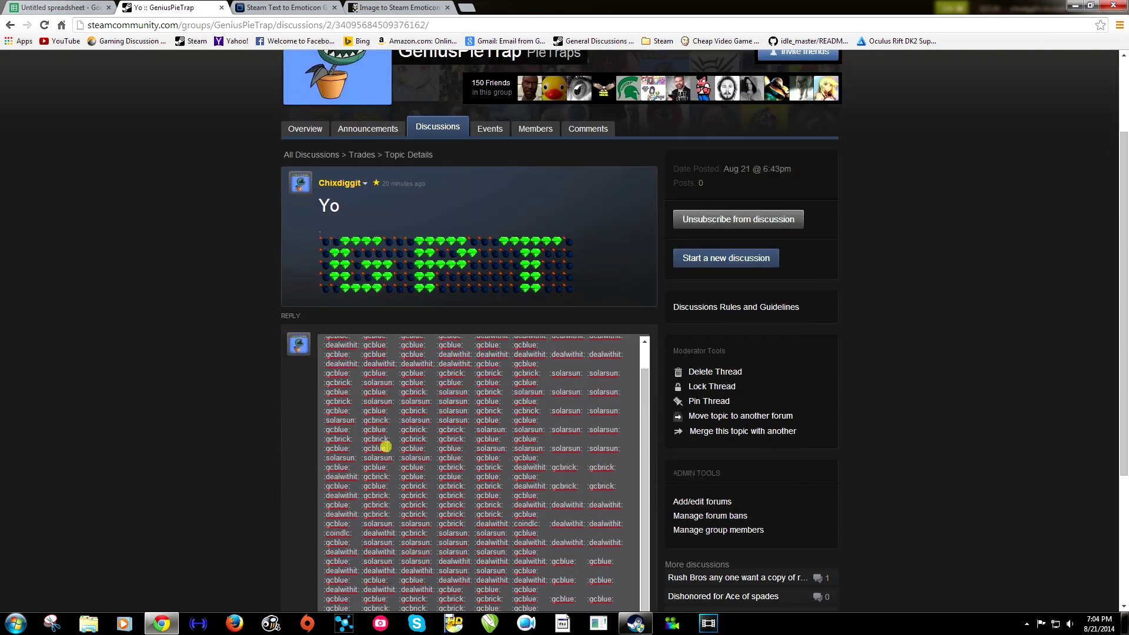
scroll(511, 341, "up", 3)
scroll(510, 341, "down", 3)
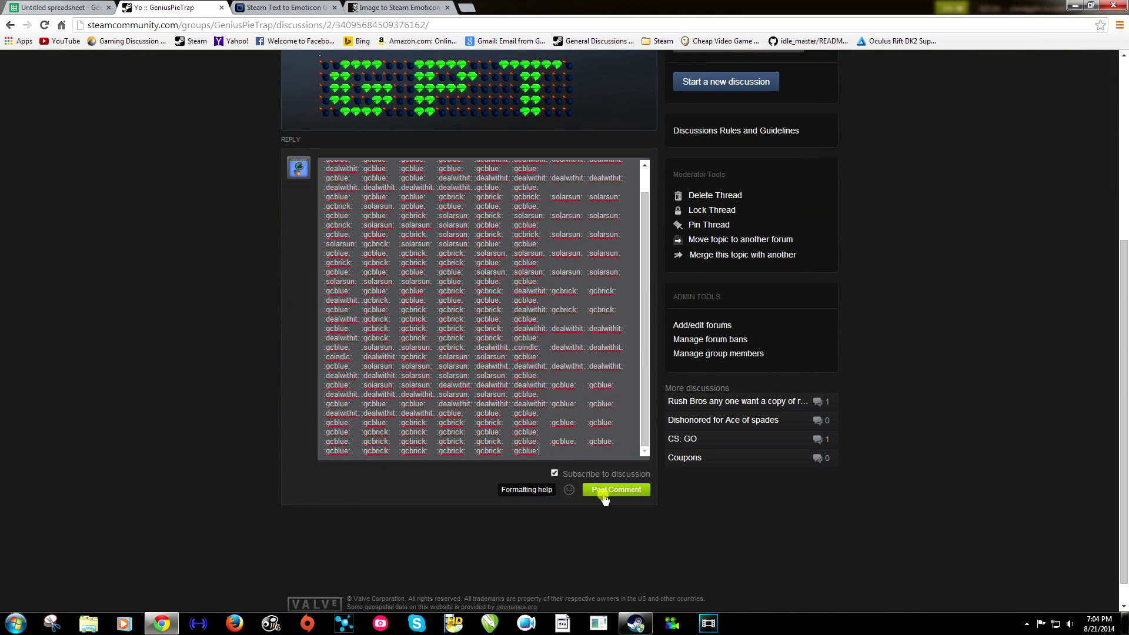
left_click(607, 492)
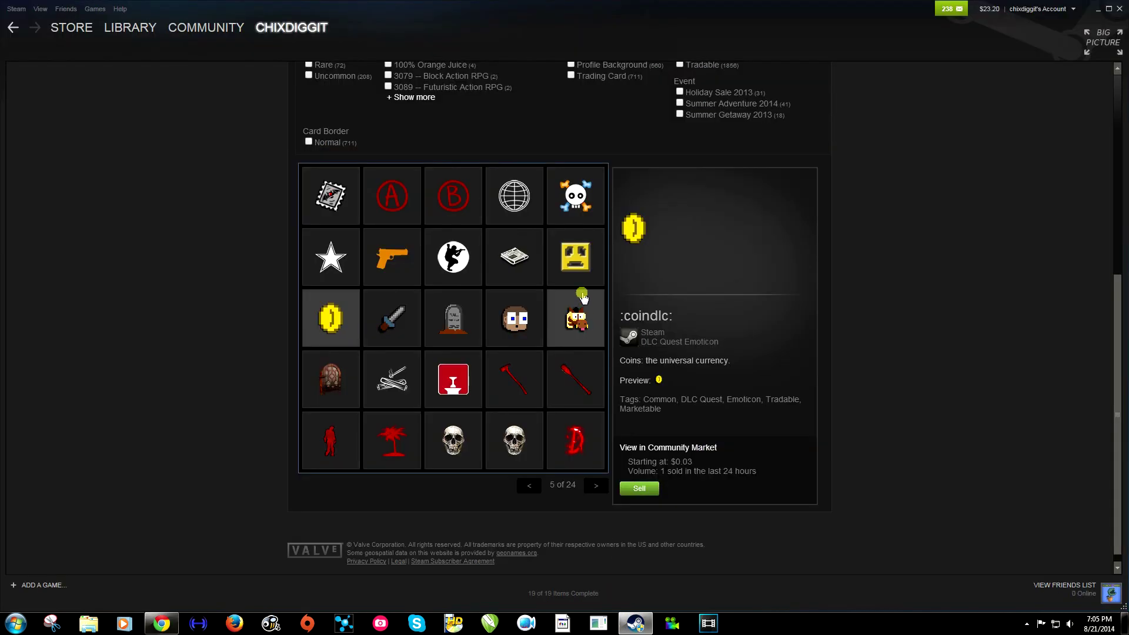
Paste :sad: over the yellow cells near L12, B12–C14 and D5–D6, then copy A1:N17.
left_click(575, 257)
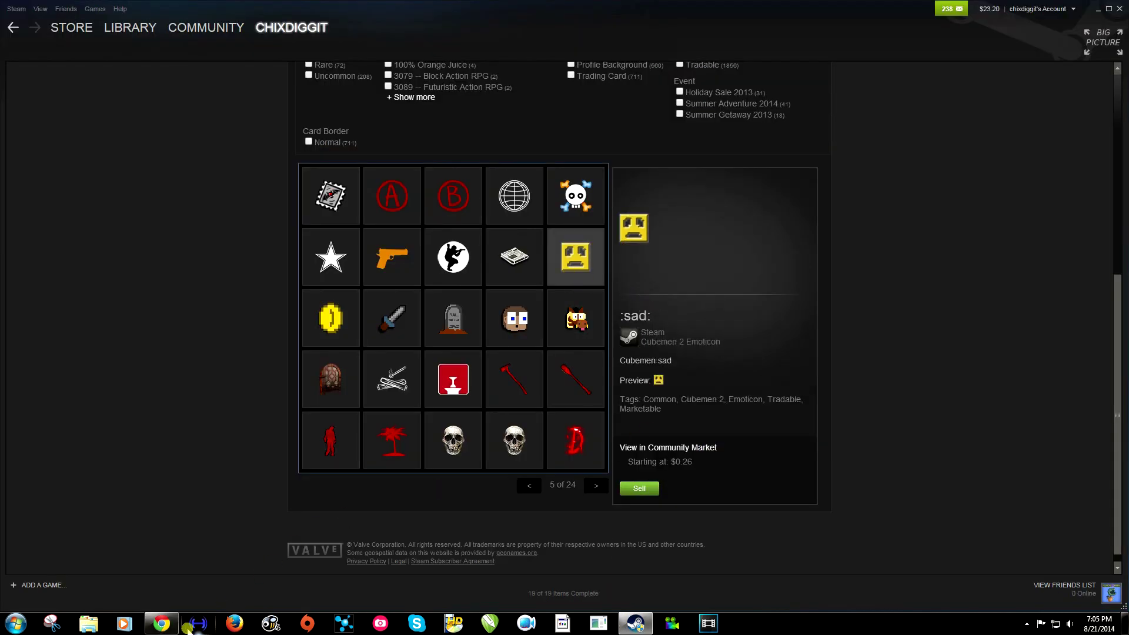
left_click(161, 623)
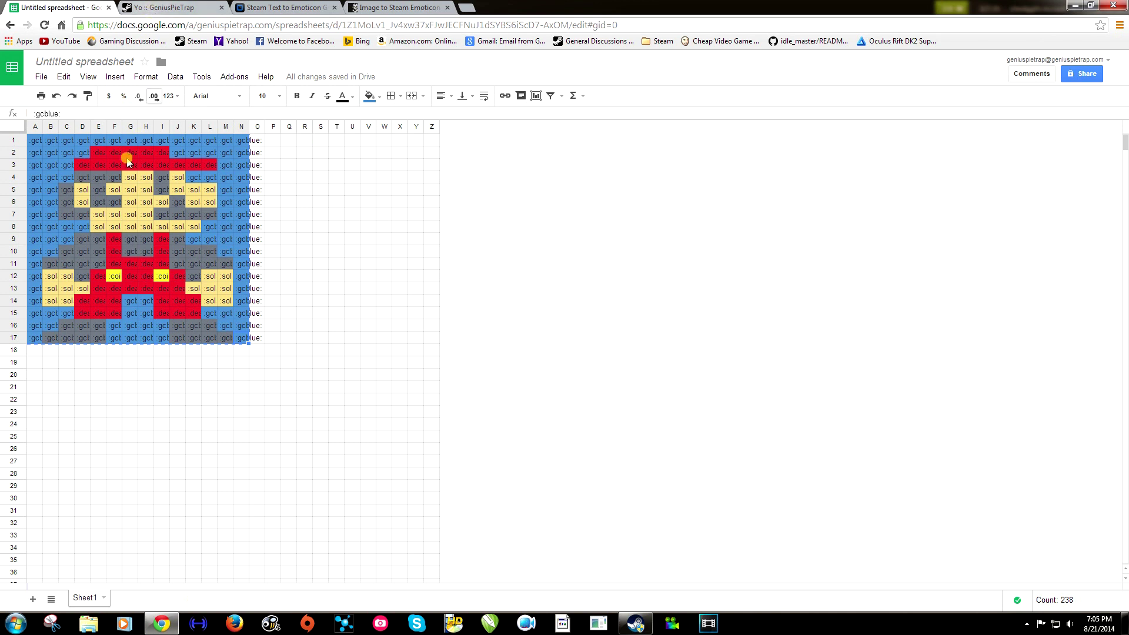
left_click(213, 281)
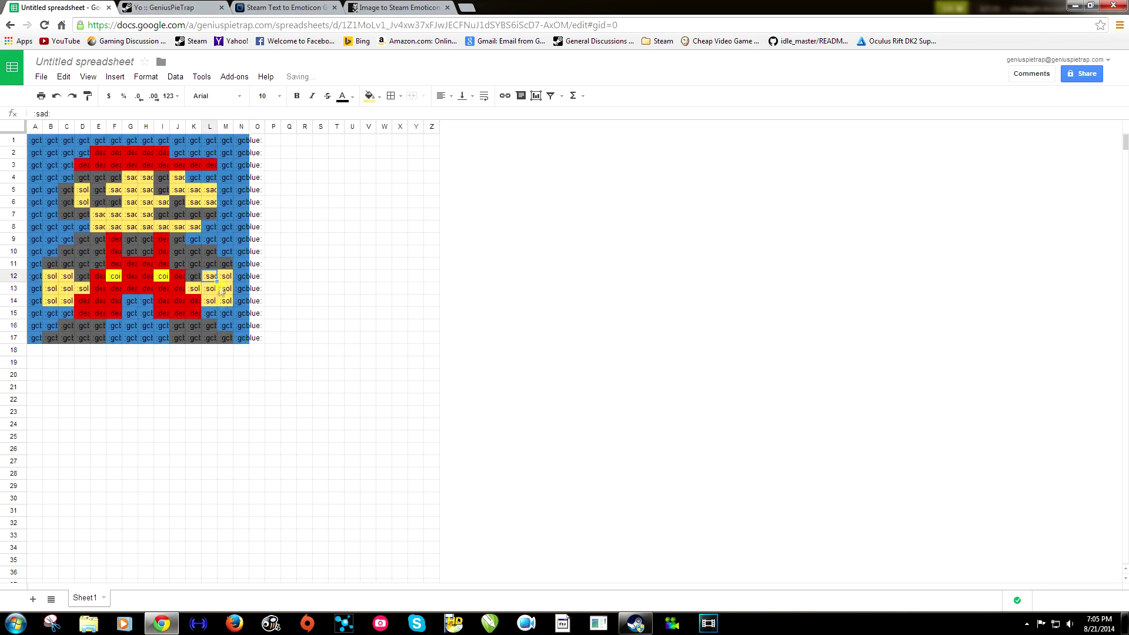
left_click(163, 276)
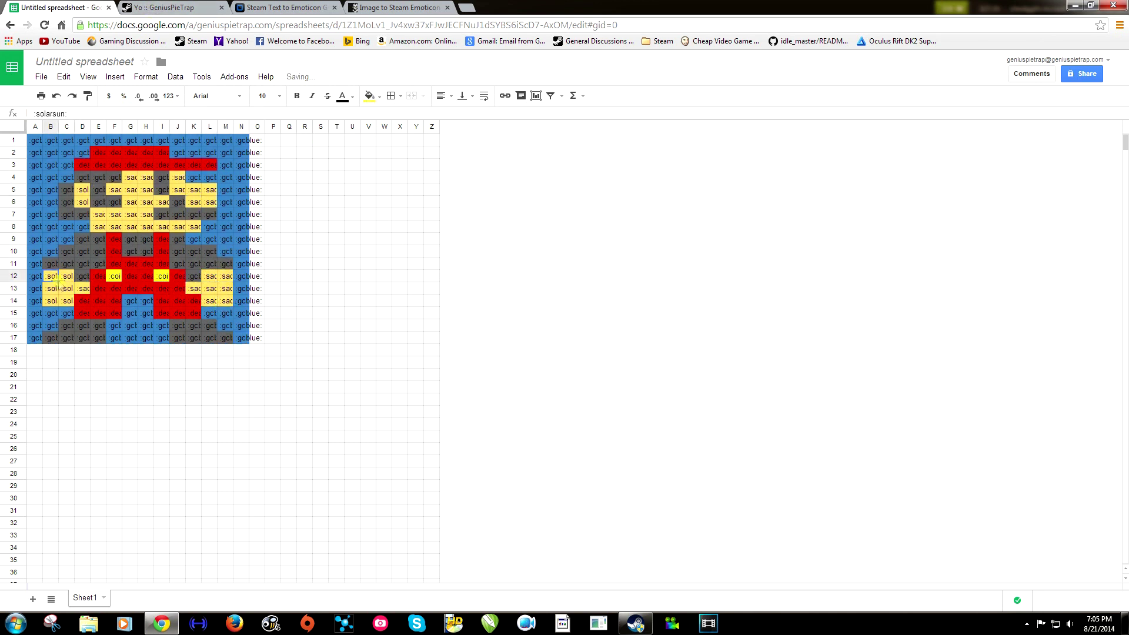
left_click(66, 301)
left_click(82, 202)
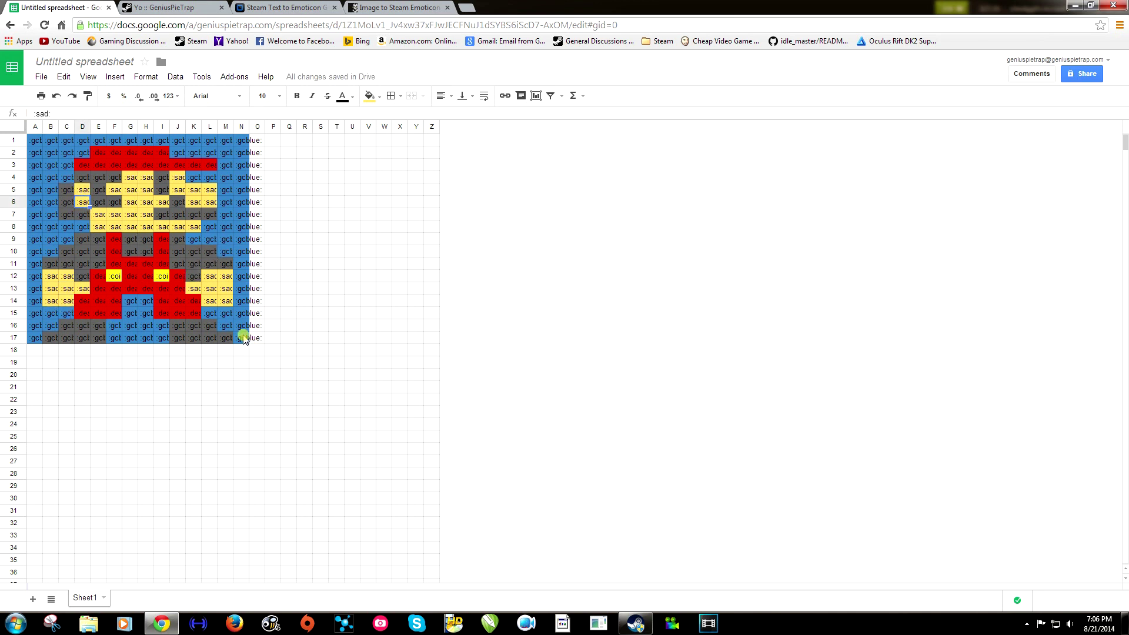
left_click_drag(250, 338, 34, 143)
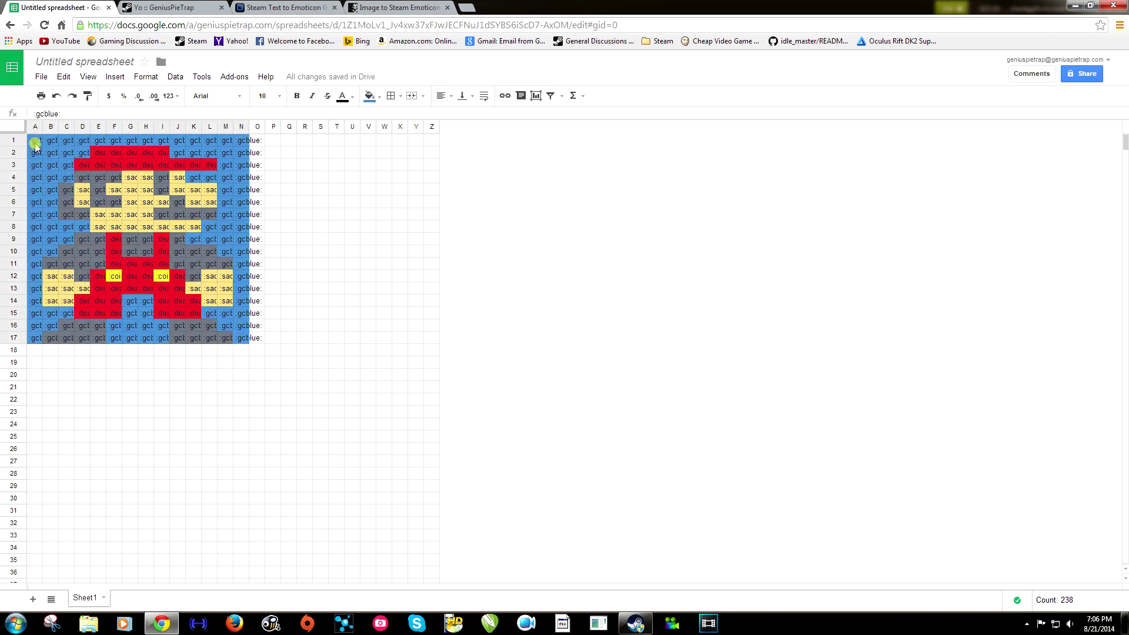
key("ctrl+c")
Paste the sad-face Mario grid into a new Yo-thread reply, post it and scroll down to view it.
left_click(636, 624)
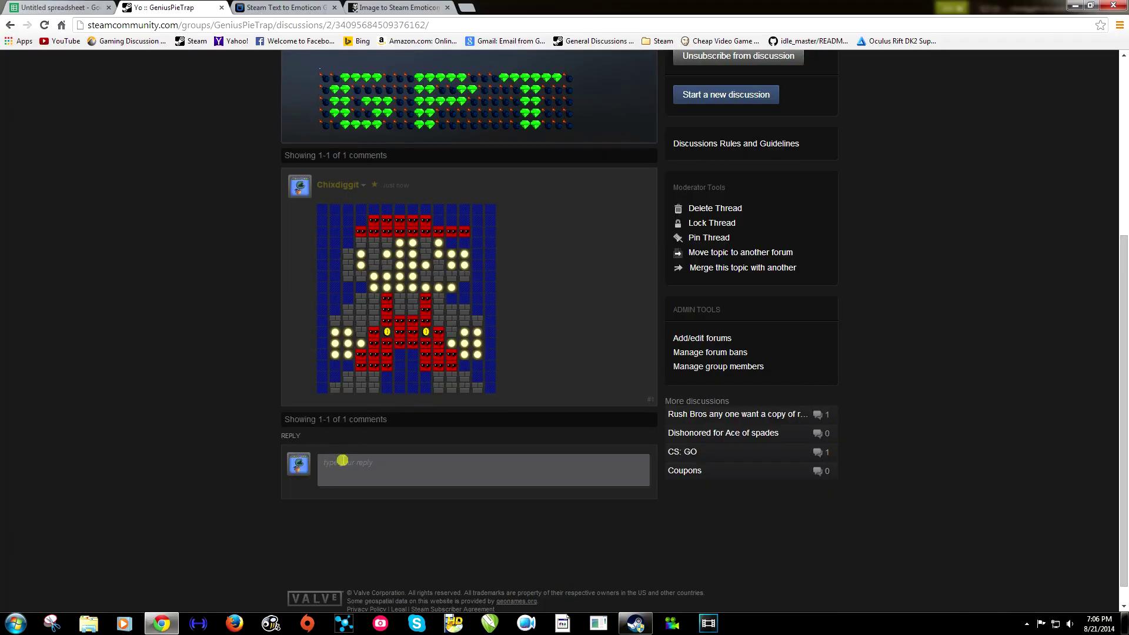
left_click(343, 461)
key("ctrl+v")
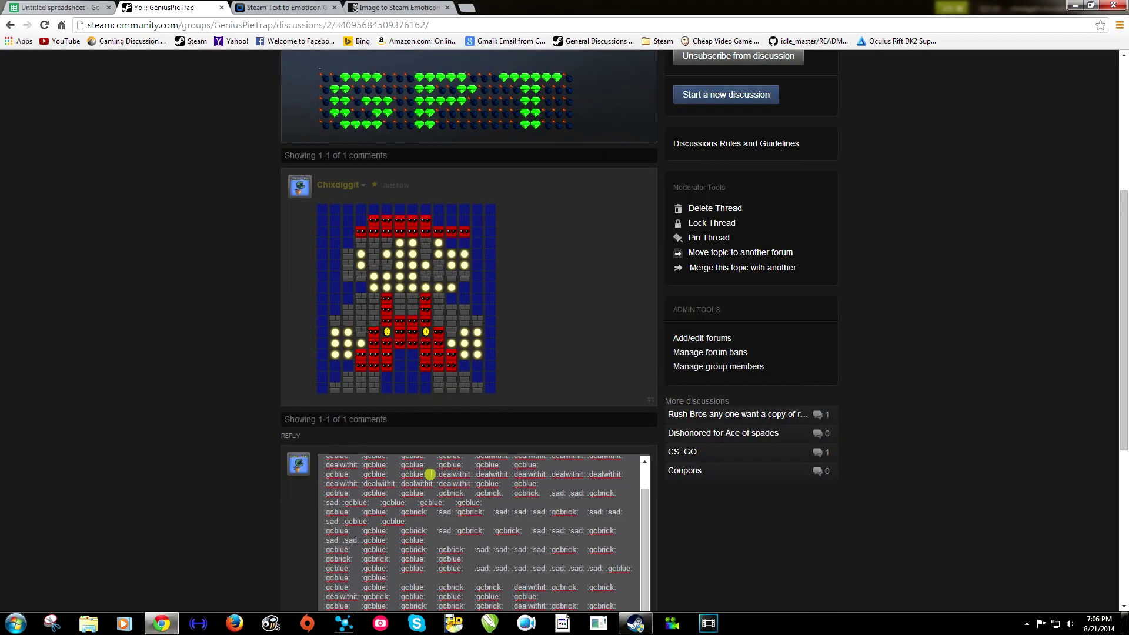
scroll(588, 429, "down", 5)
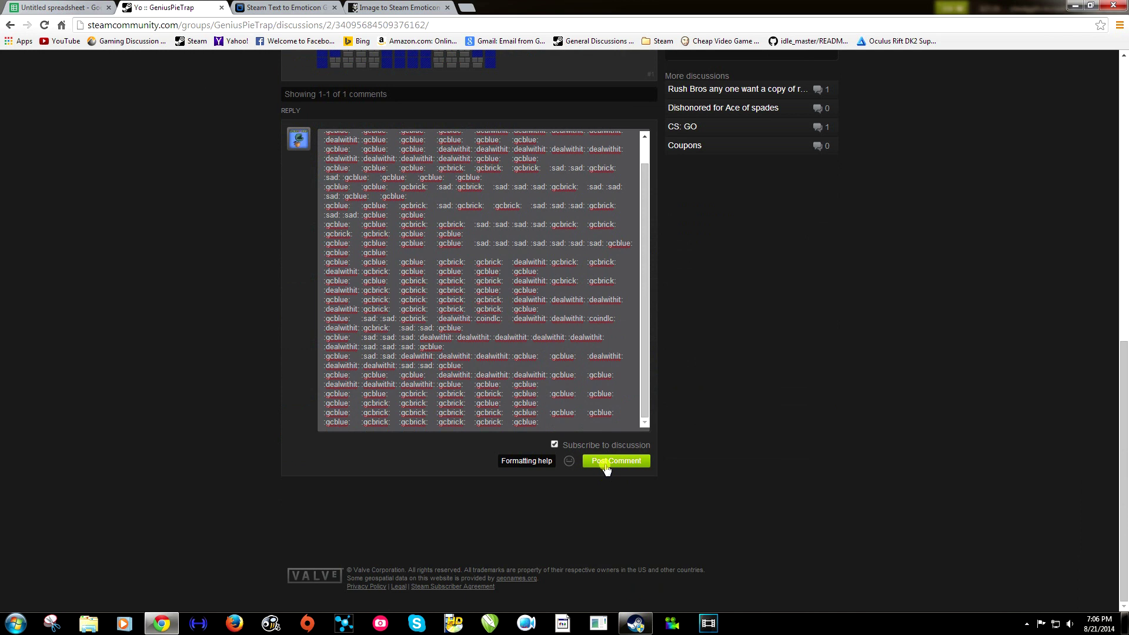
left_click(606, 462)
scroll(576, 451, "down", 2)
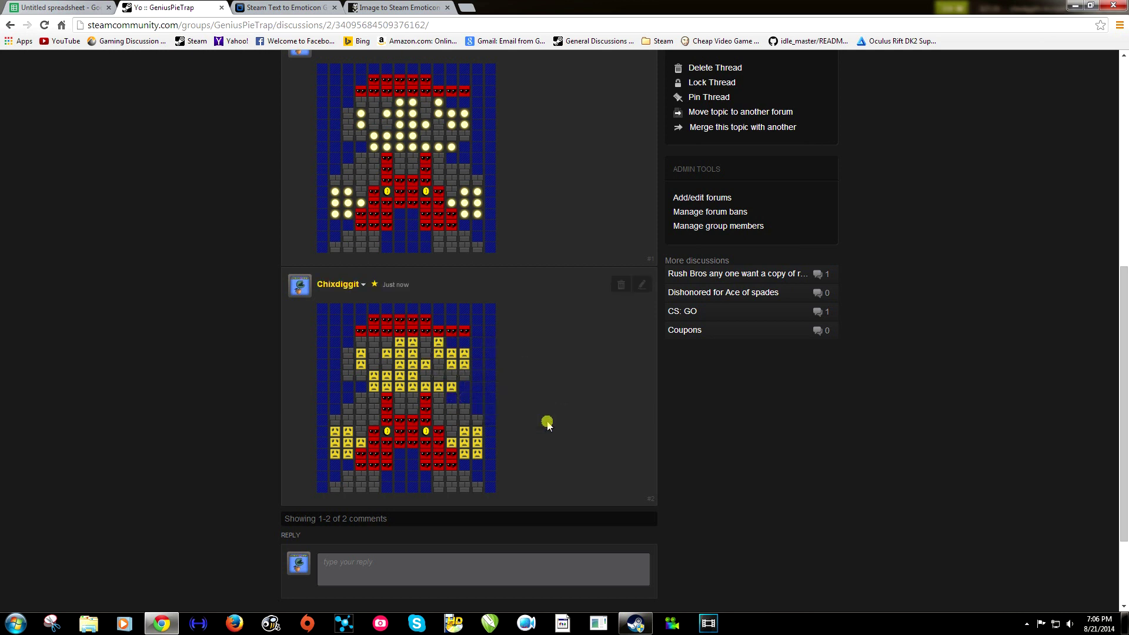
scroll(547, 428, "down", 1)
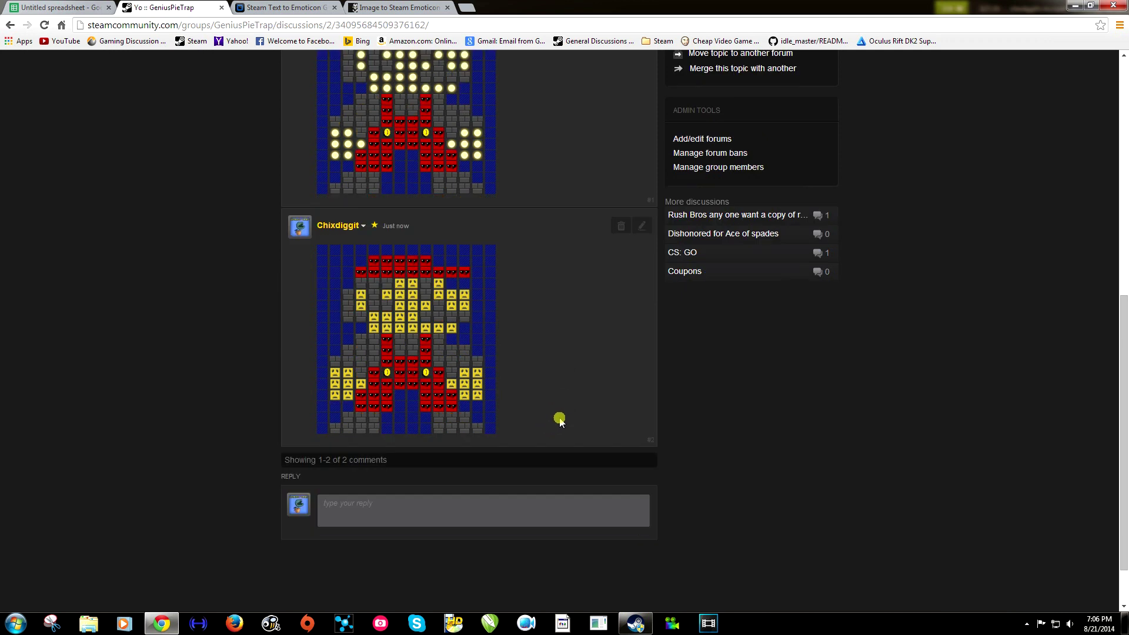